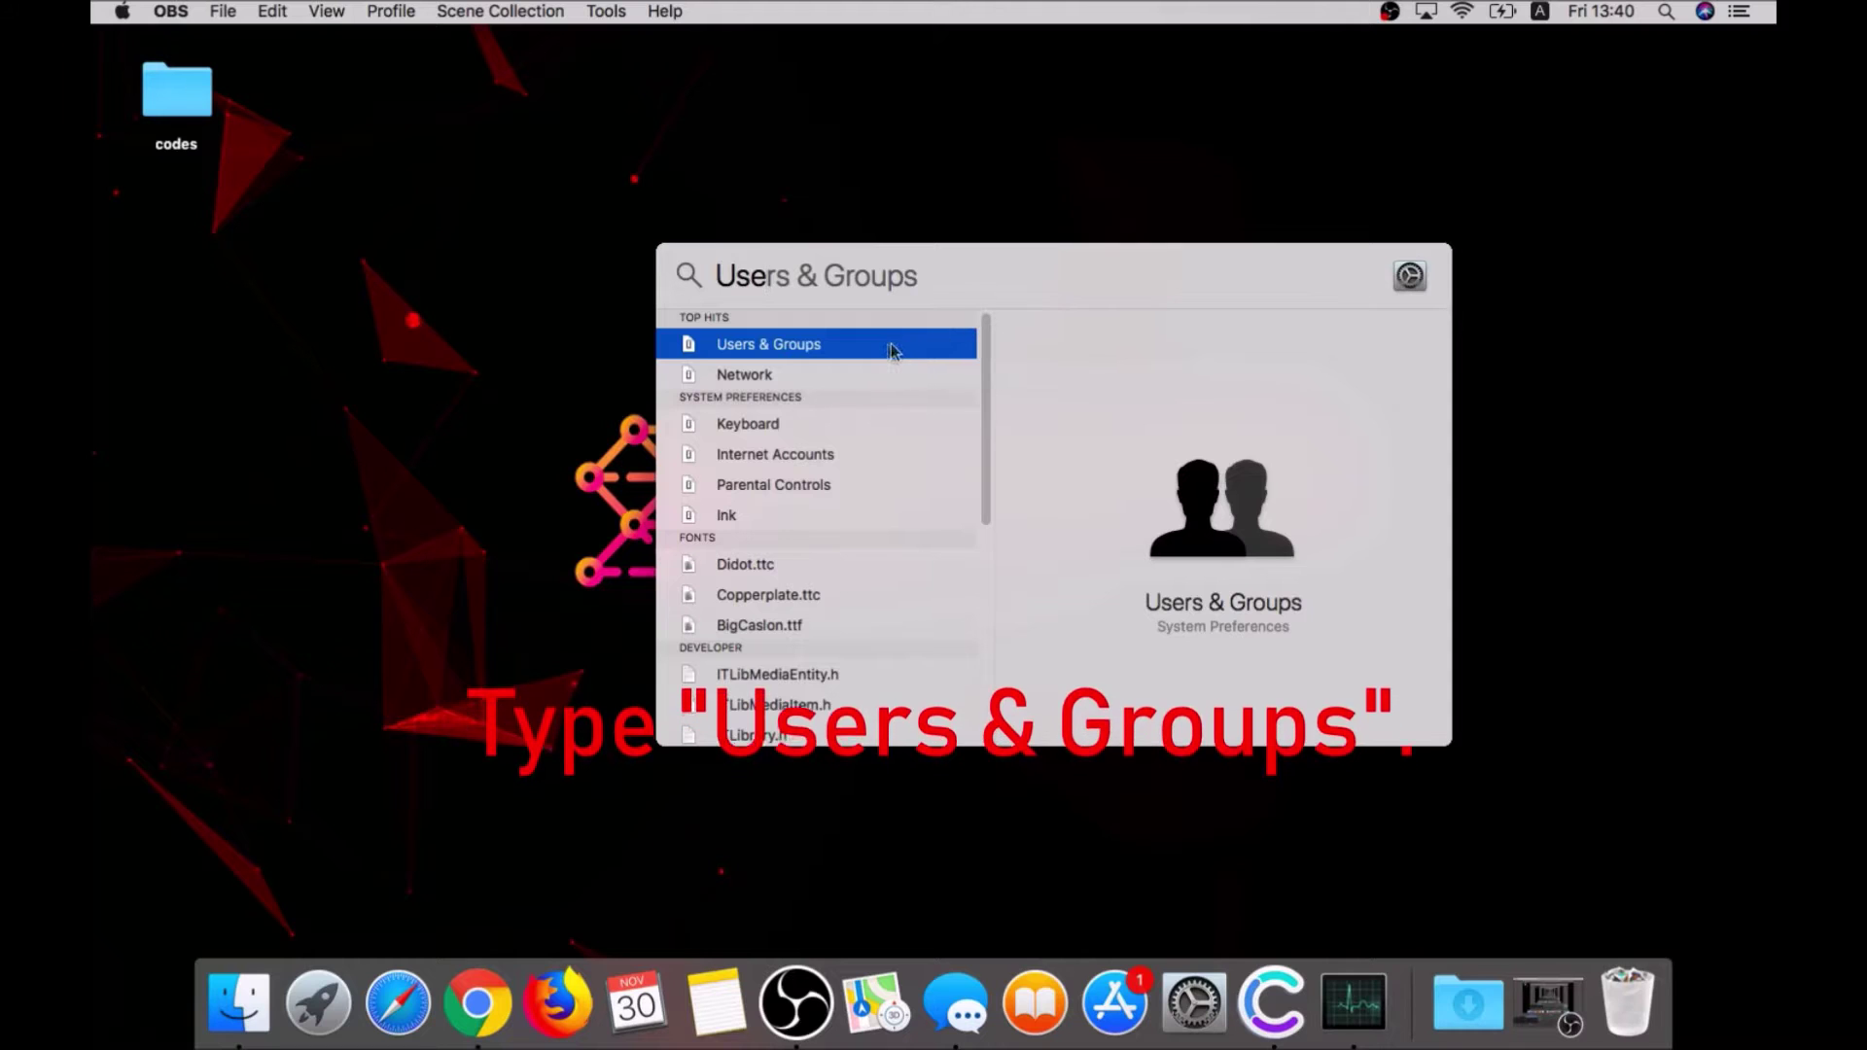
- Open the Users & Groups preferences, remove Mac Auto Fixer from the current user's login items, and close the window
left_click(881, 346)
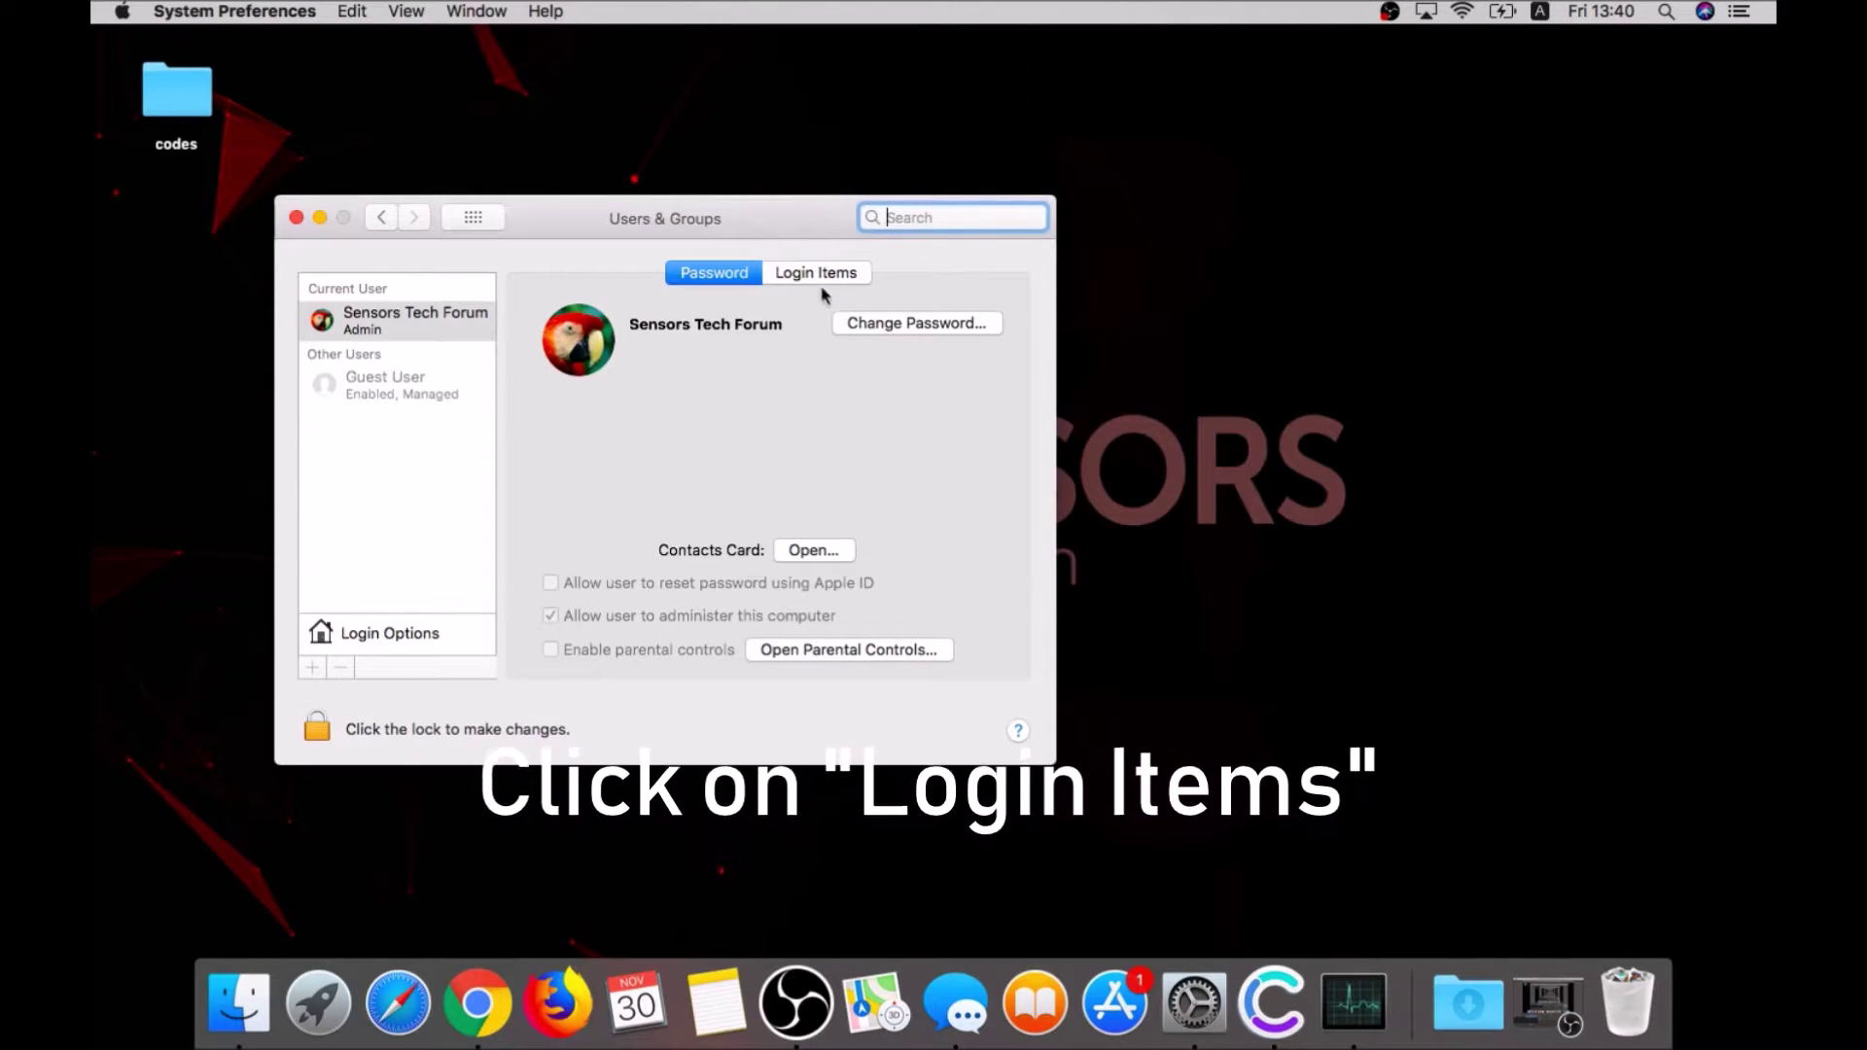
left_click(819, 277)
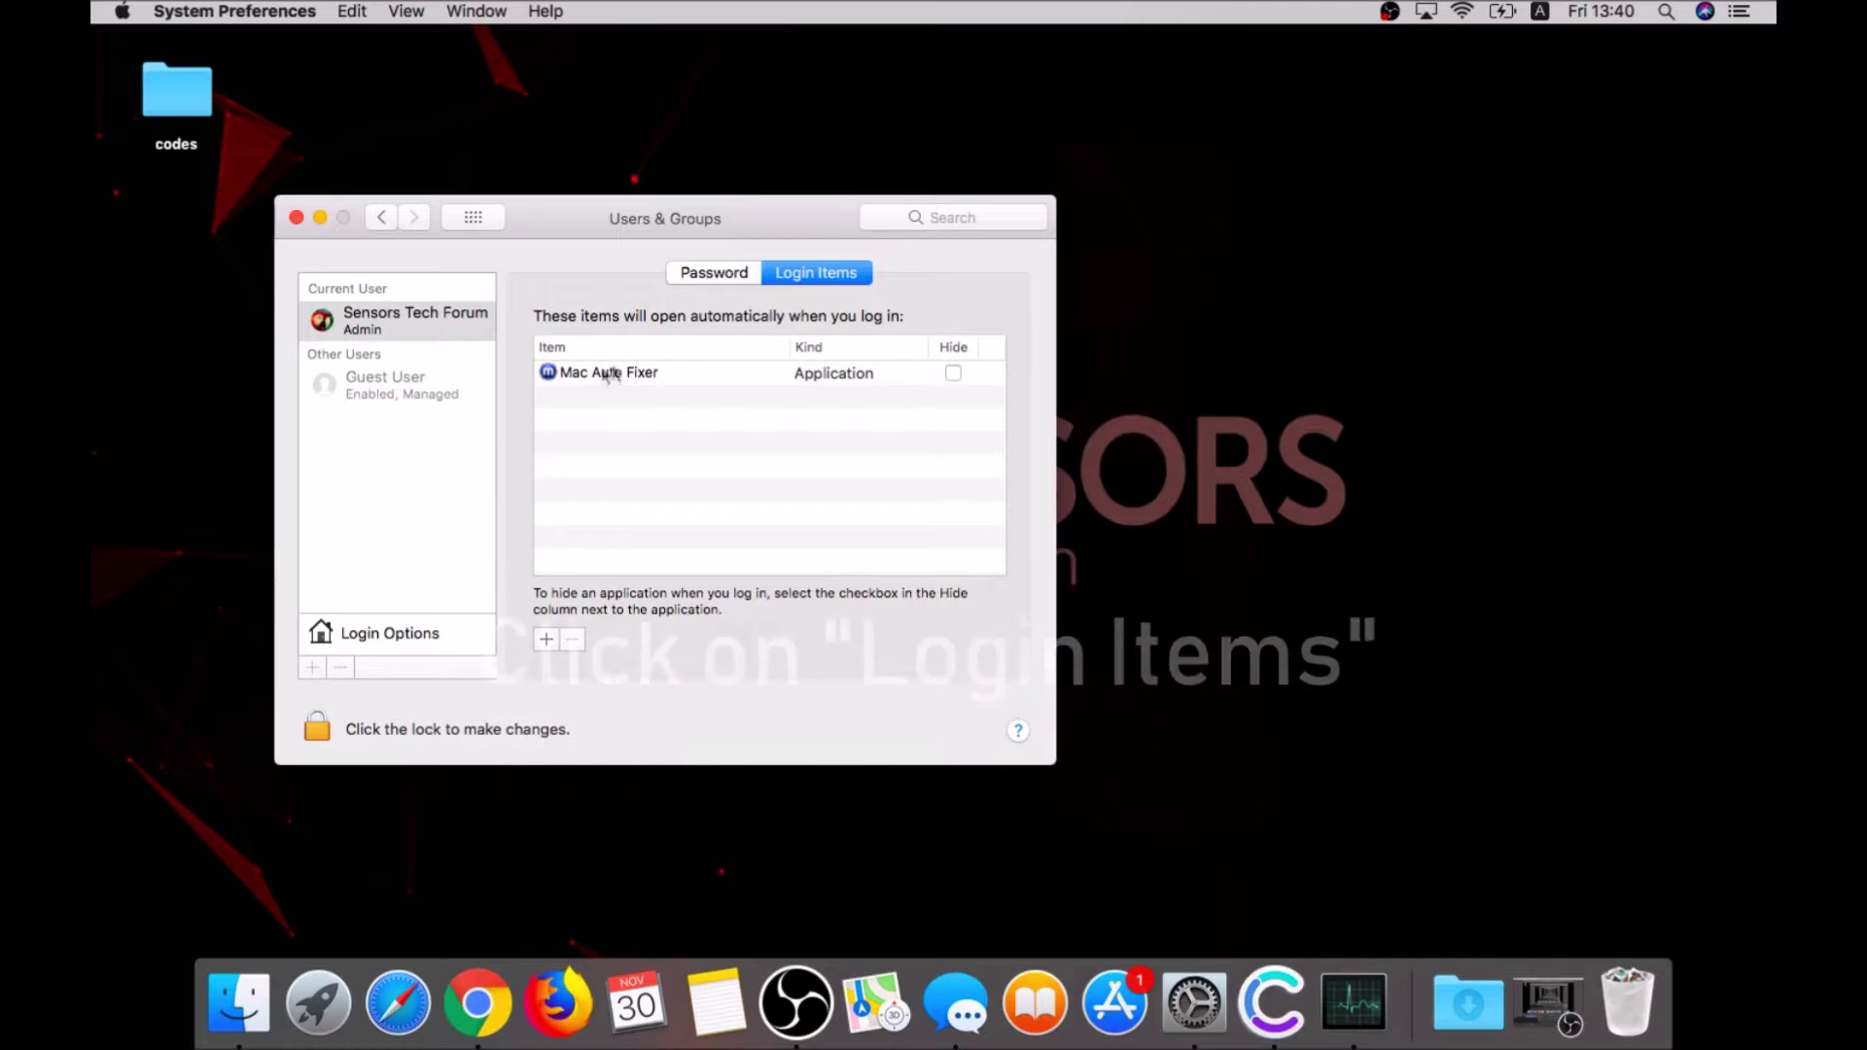
left_click(954, 376)
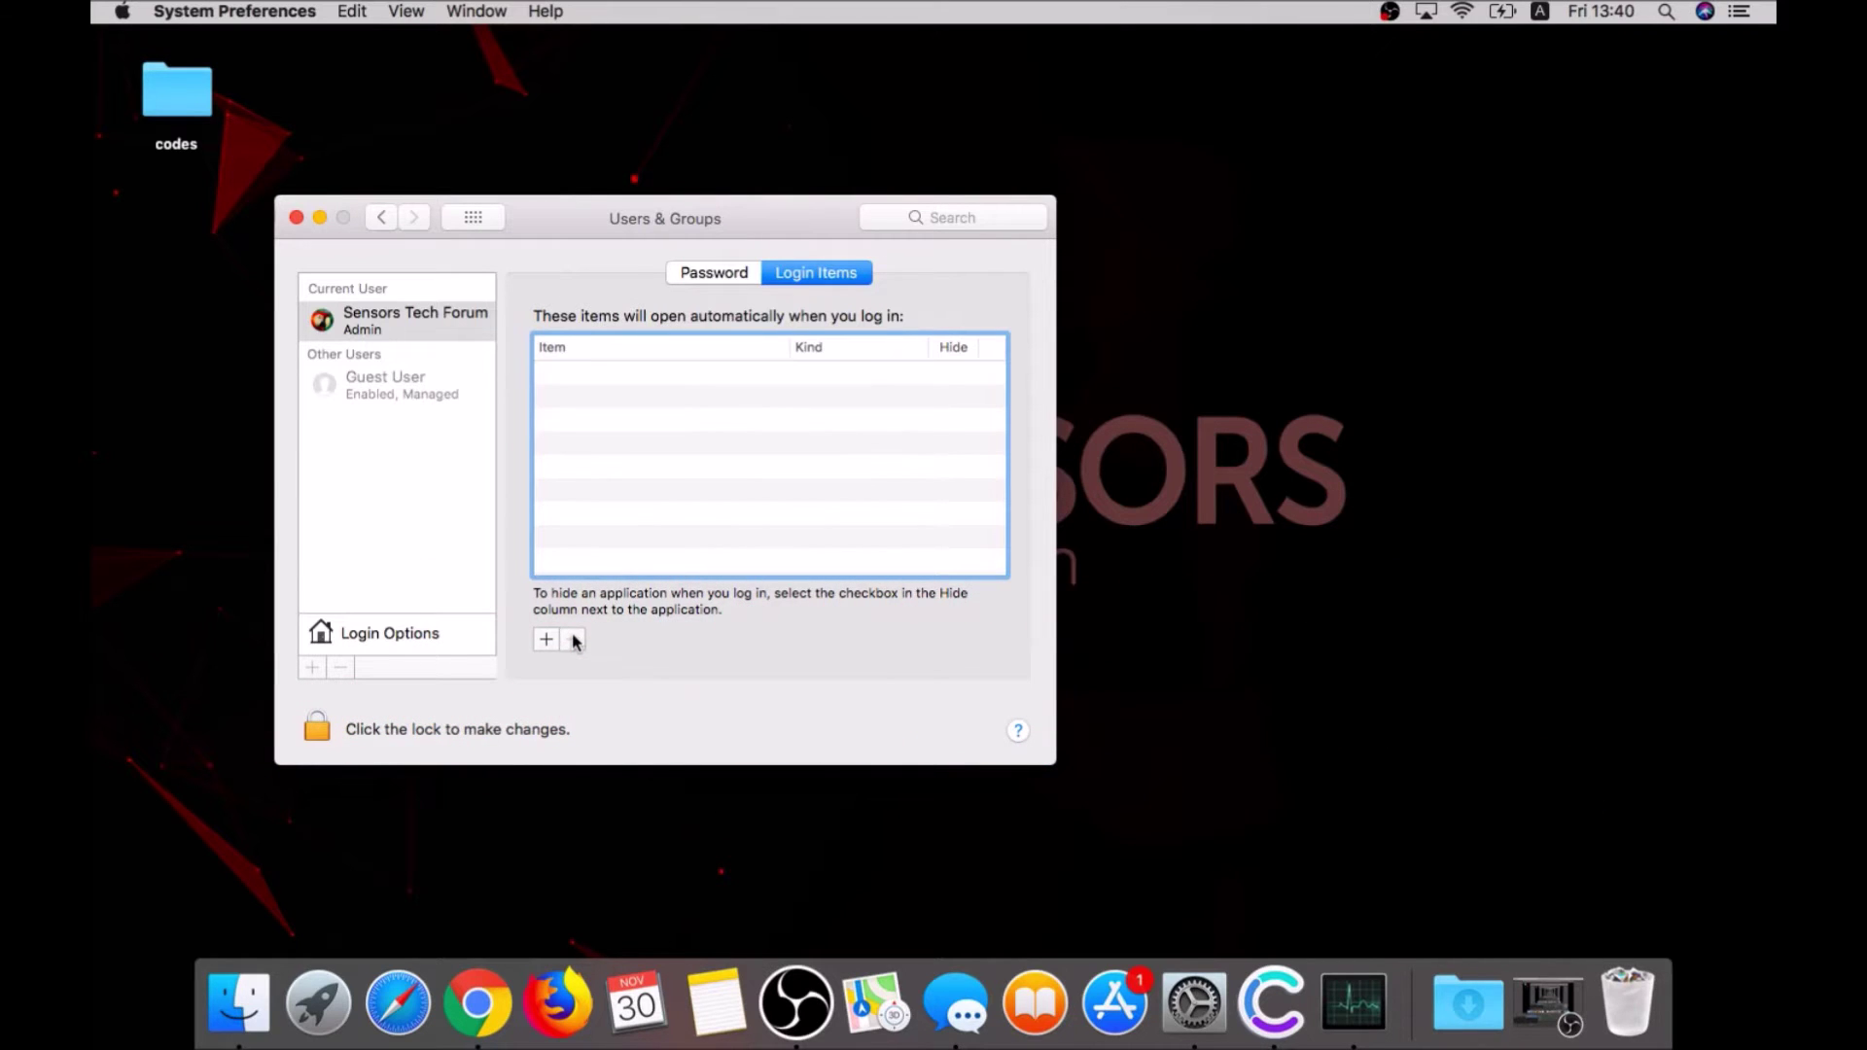
left_click(295, 218)
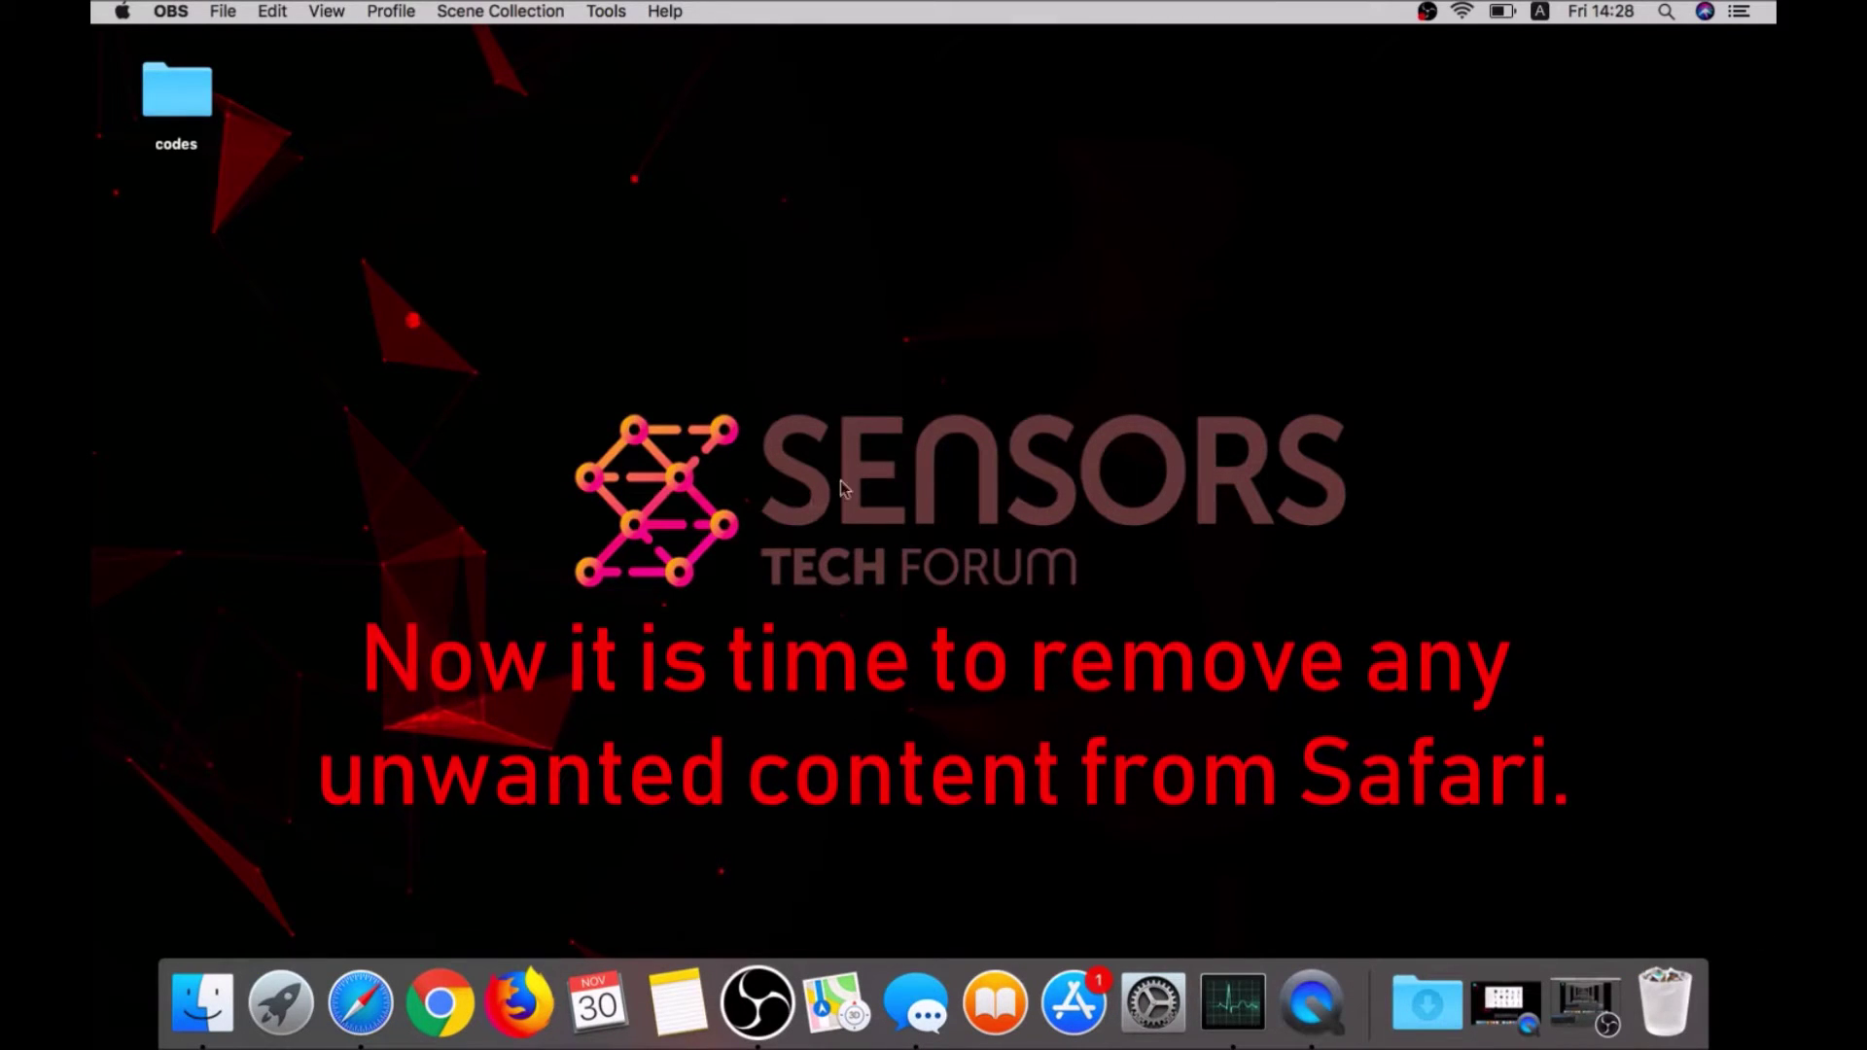
- Switch to Safari and open its general preferences at the homepage setting
left_click(360, 1004)
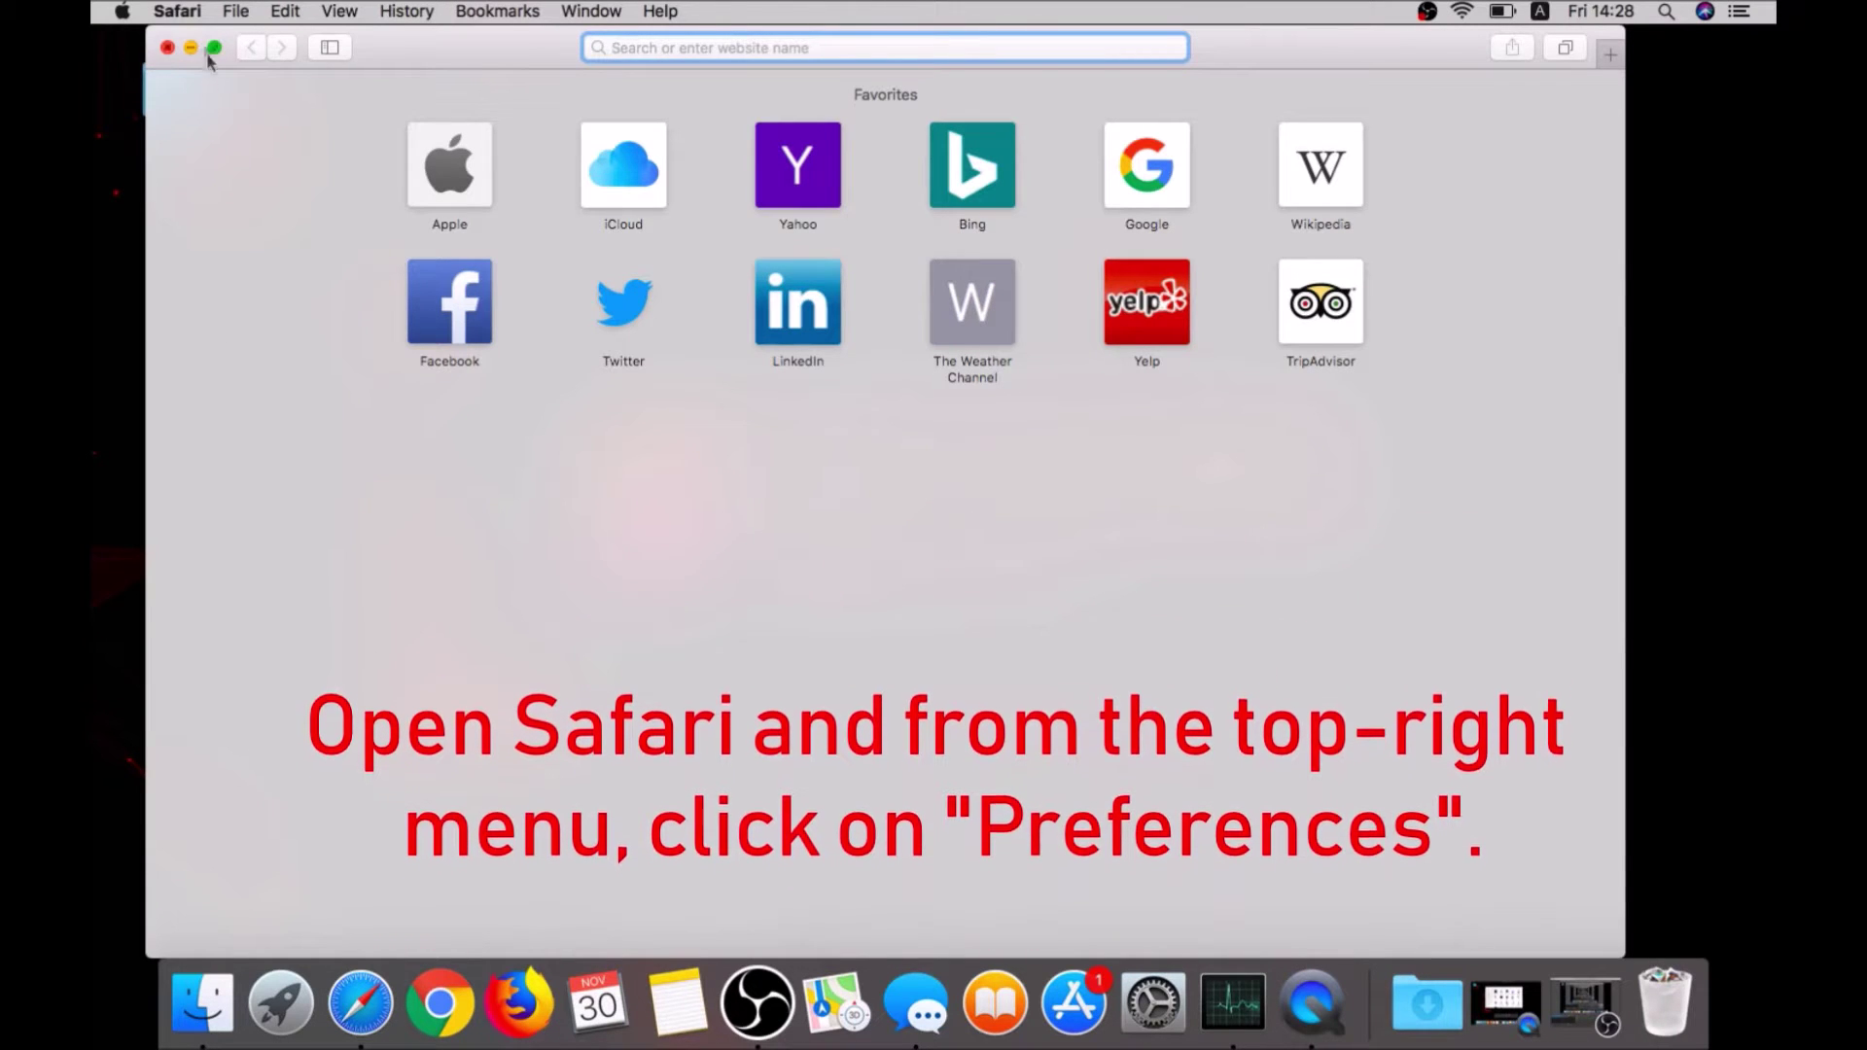
left_click(177, 12)
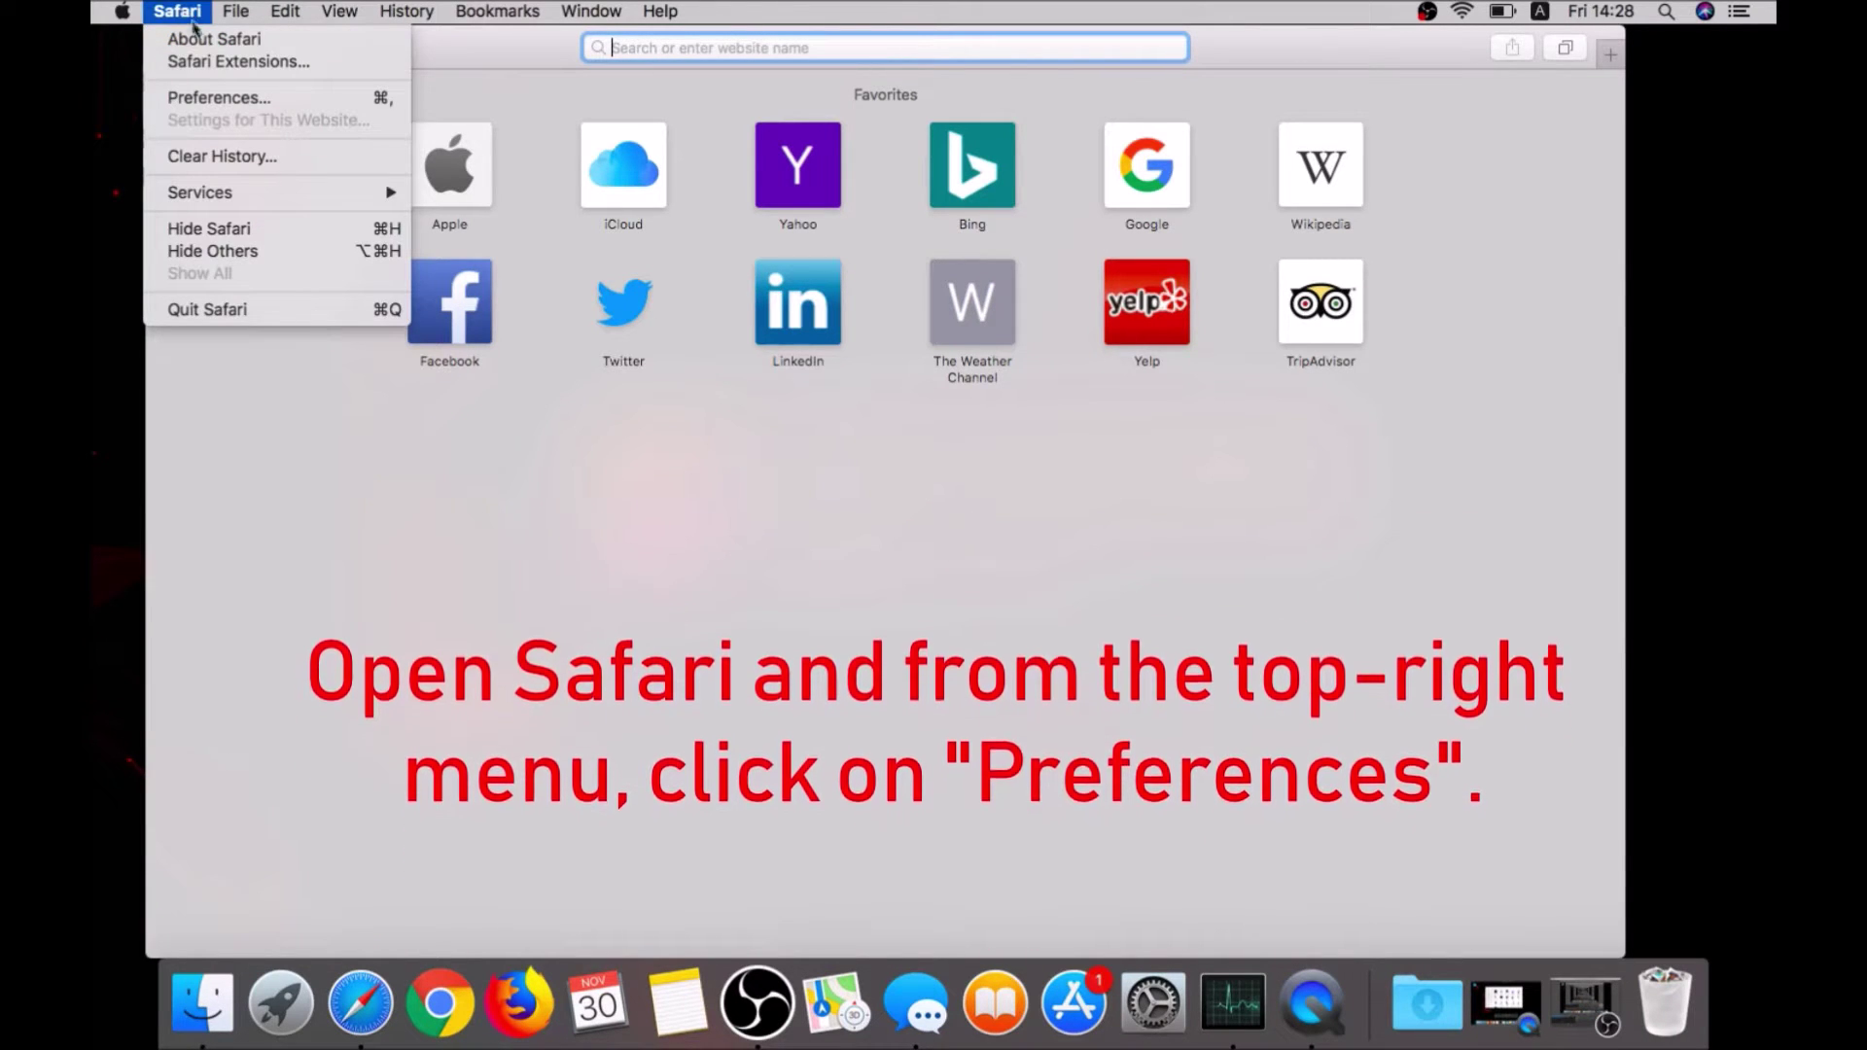
left_click(226, 94)
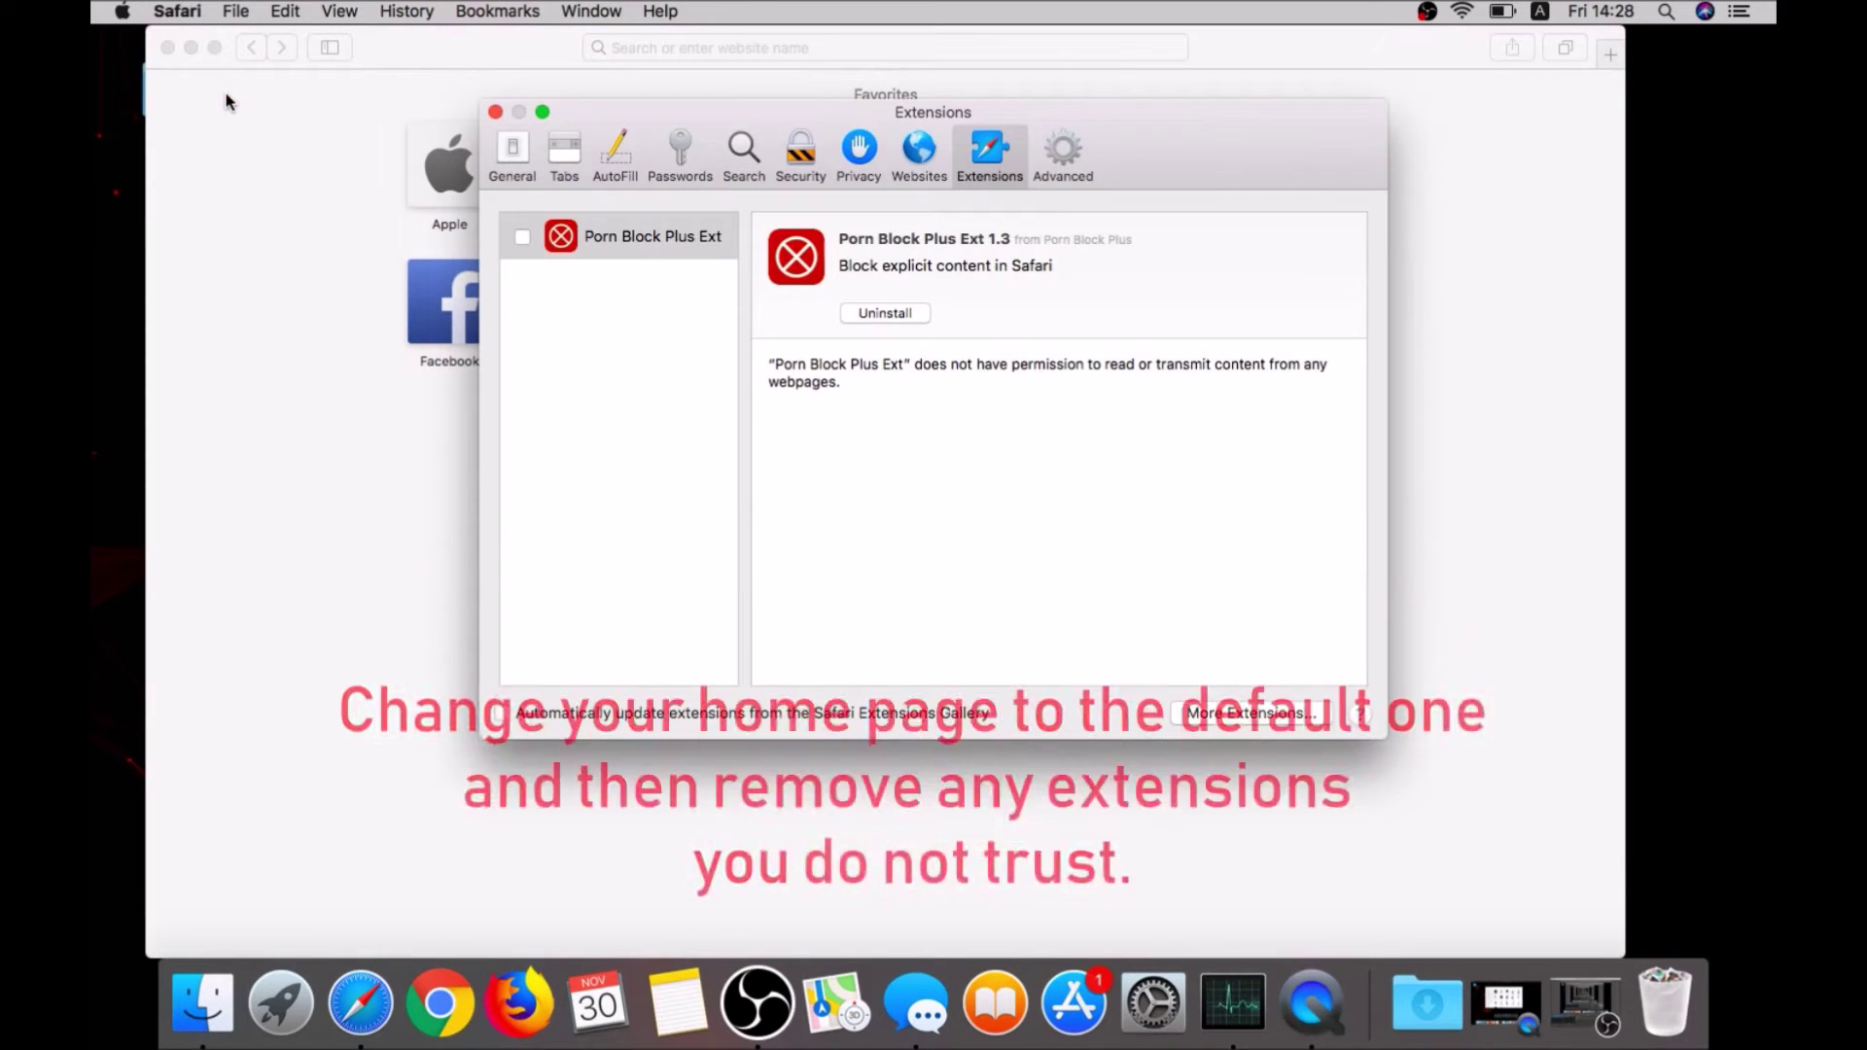
left_click(503, 153)
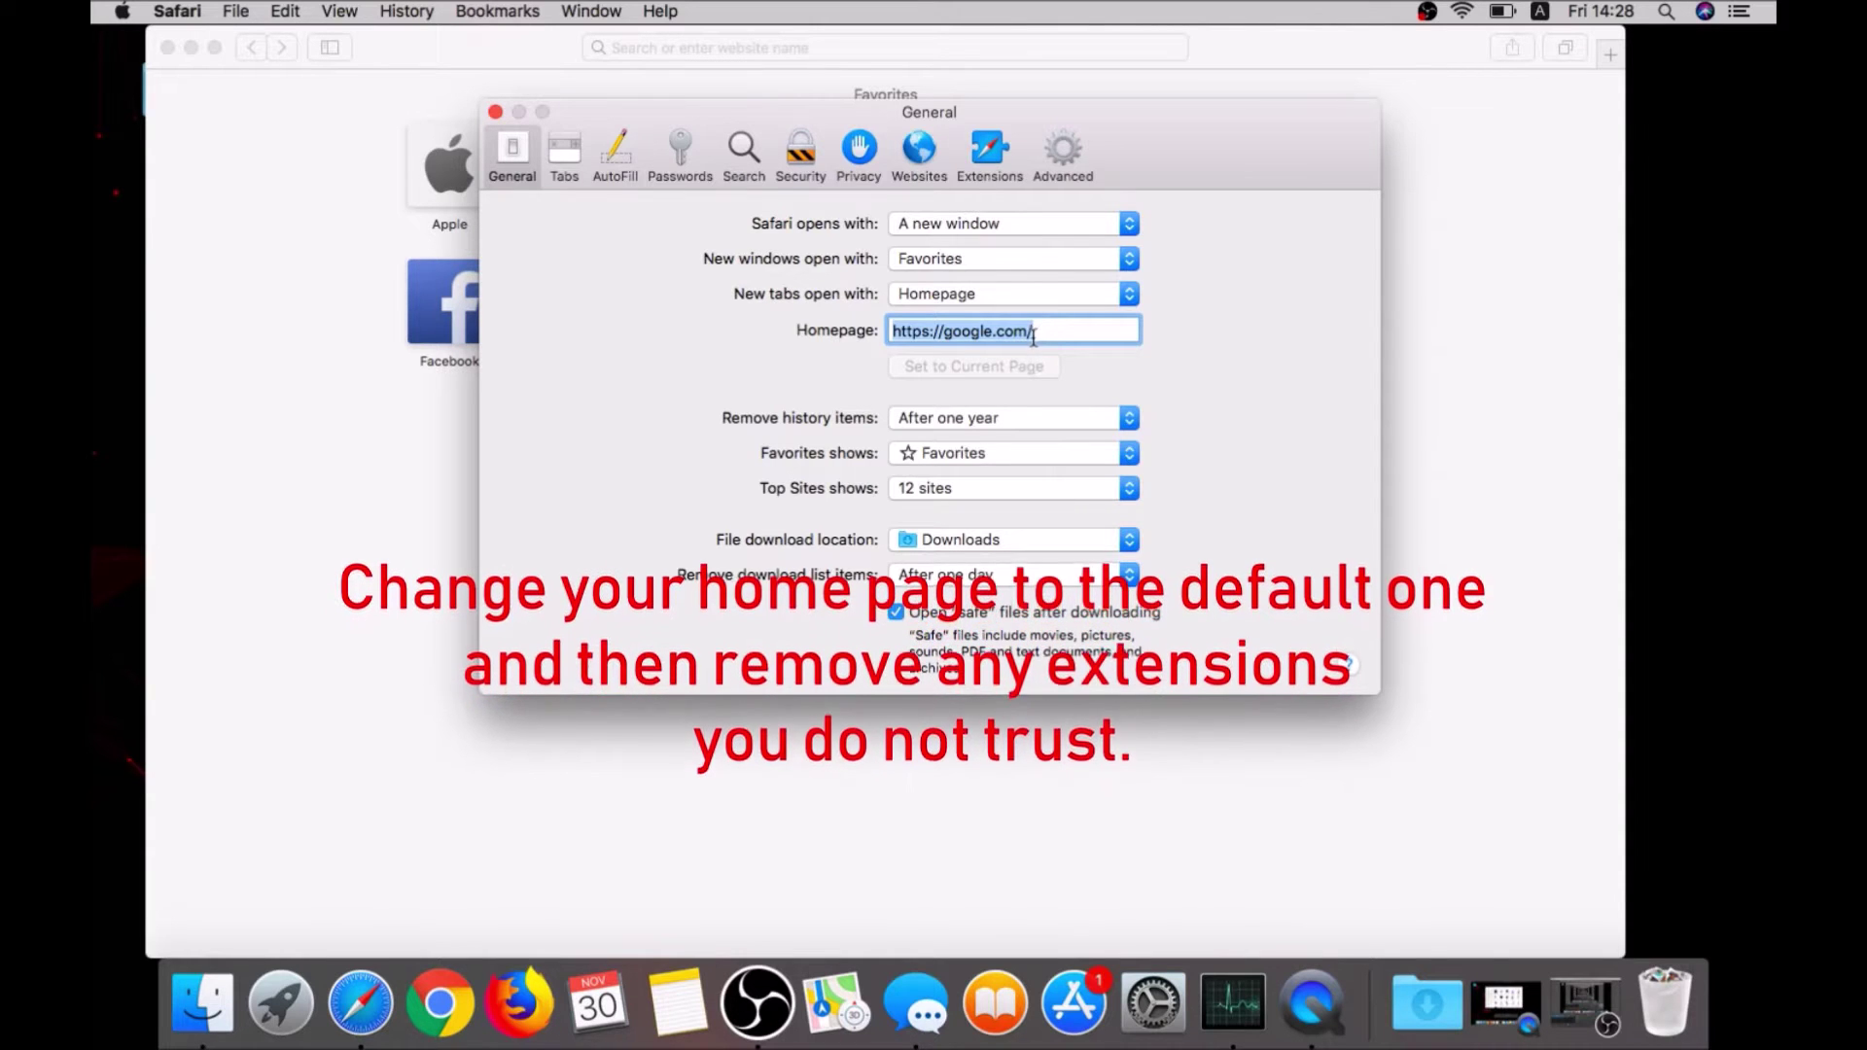
- Uninstall the Porn Block Plus Ext extension by moving its application to the Trash, authorizing with the account password, and close the open windows
left_click(996, 146)
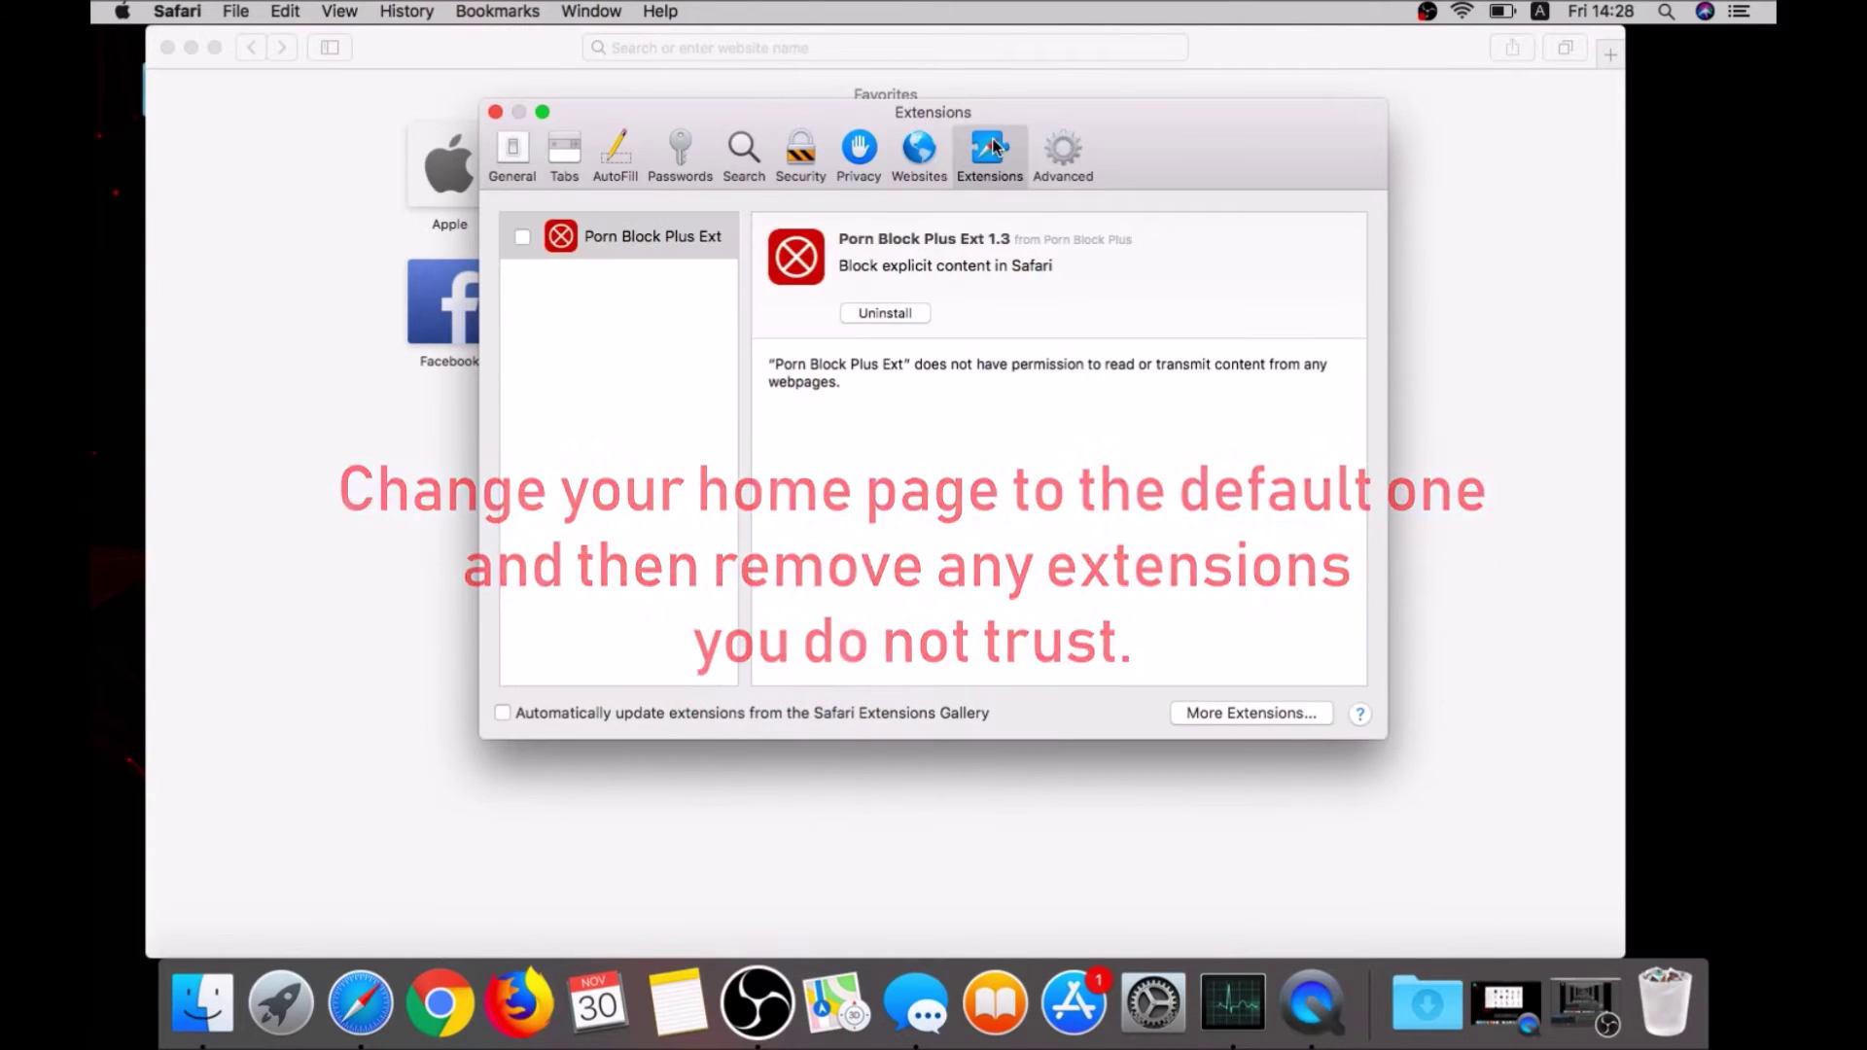
left_click(881, 313)
left_click(1069, 312)
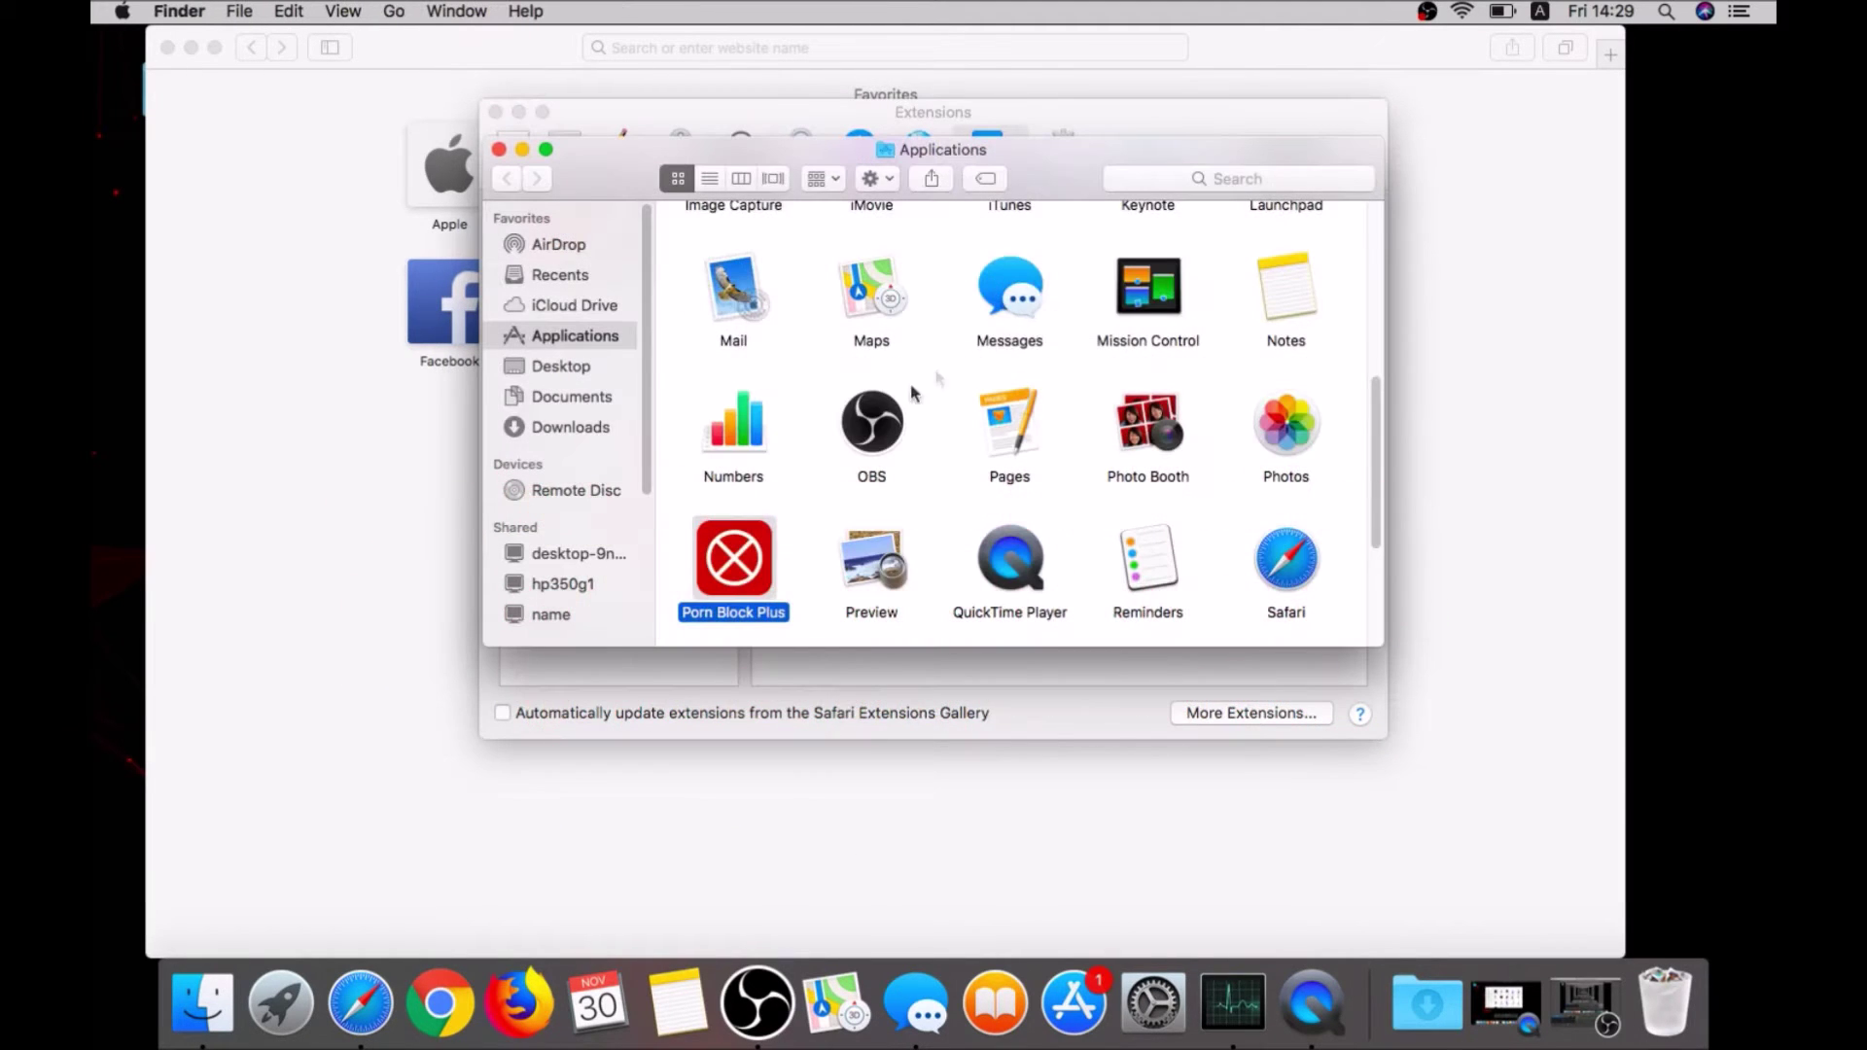
left_click_drag(813, 564, 1685, 990)
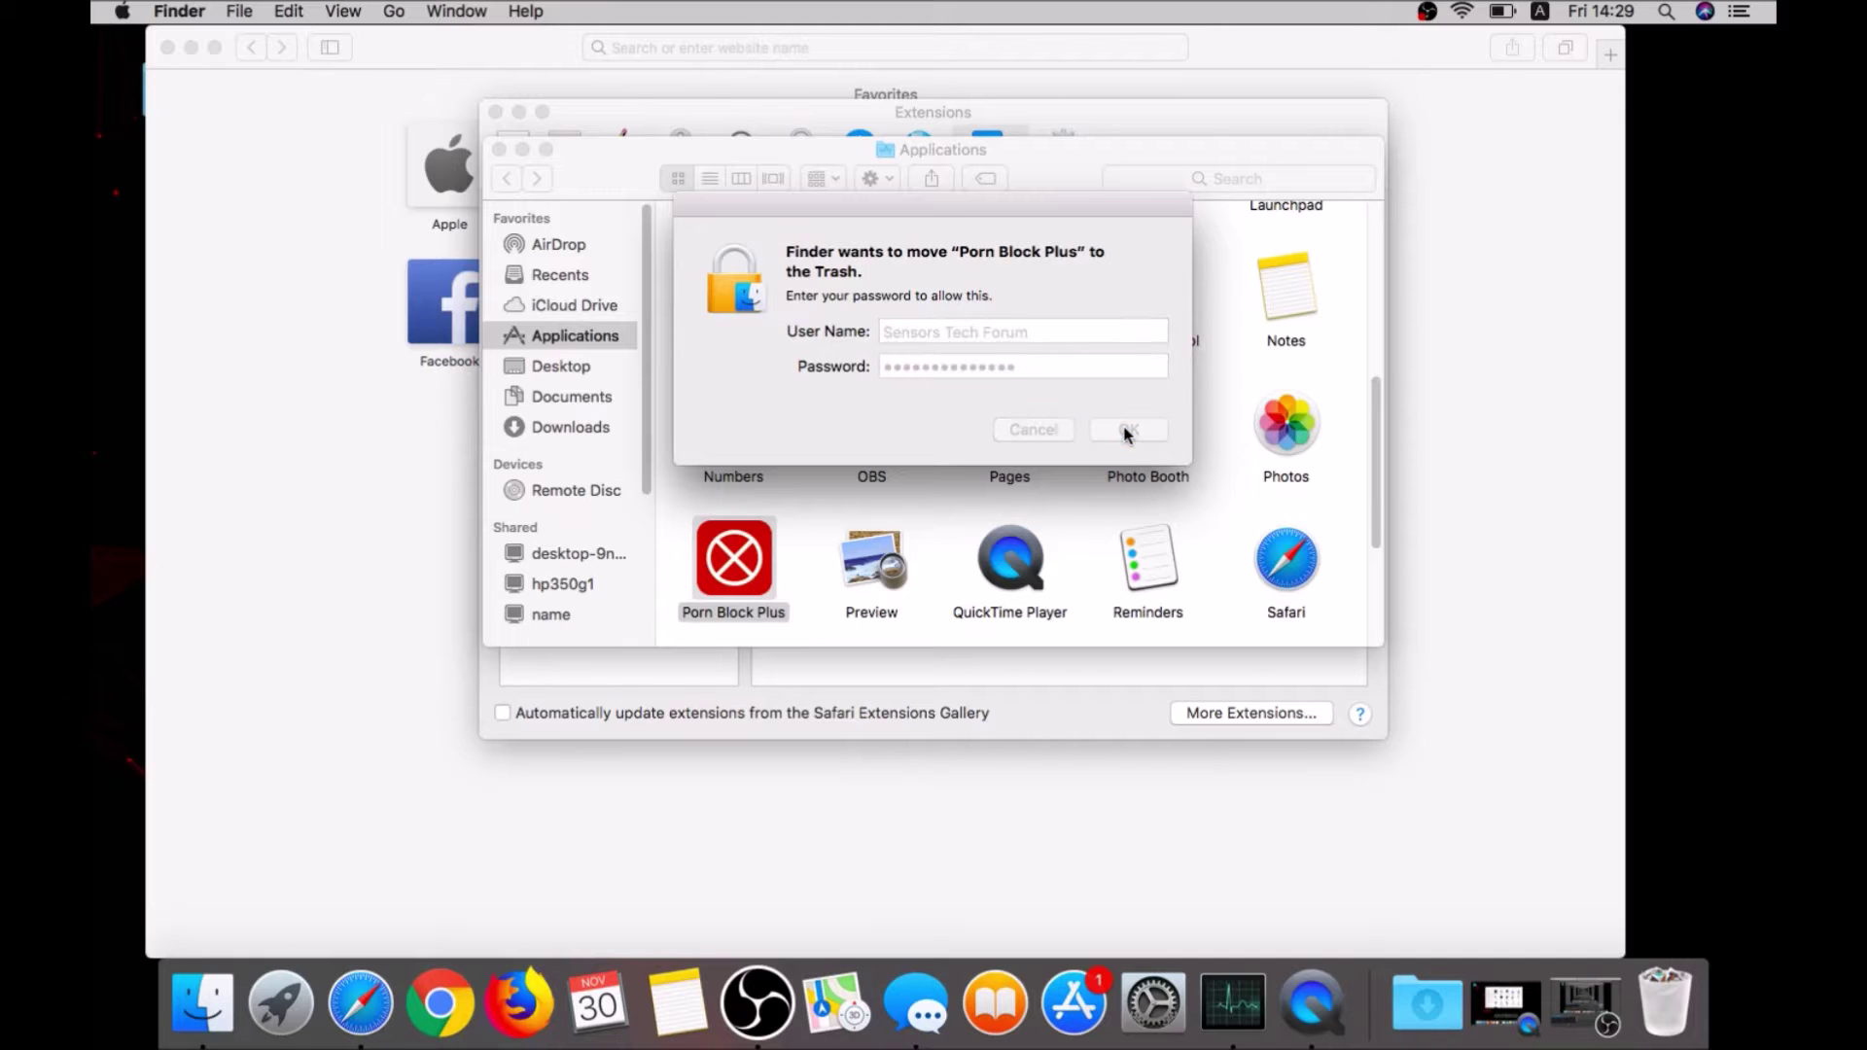
left_click(499, 149)
left_click(495, 113)
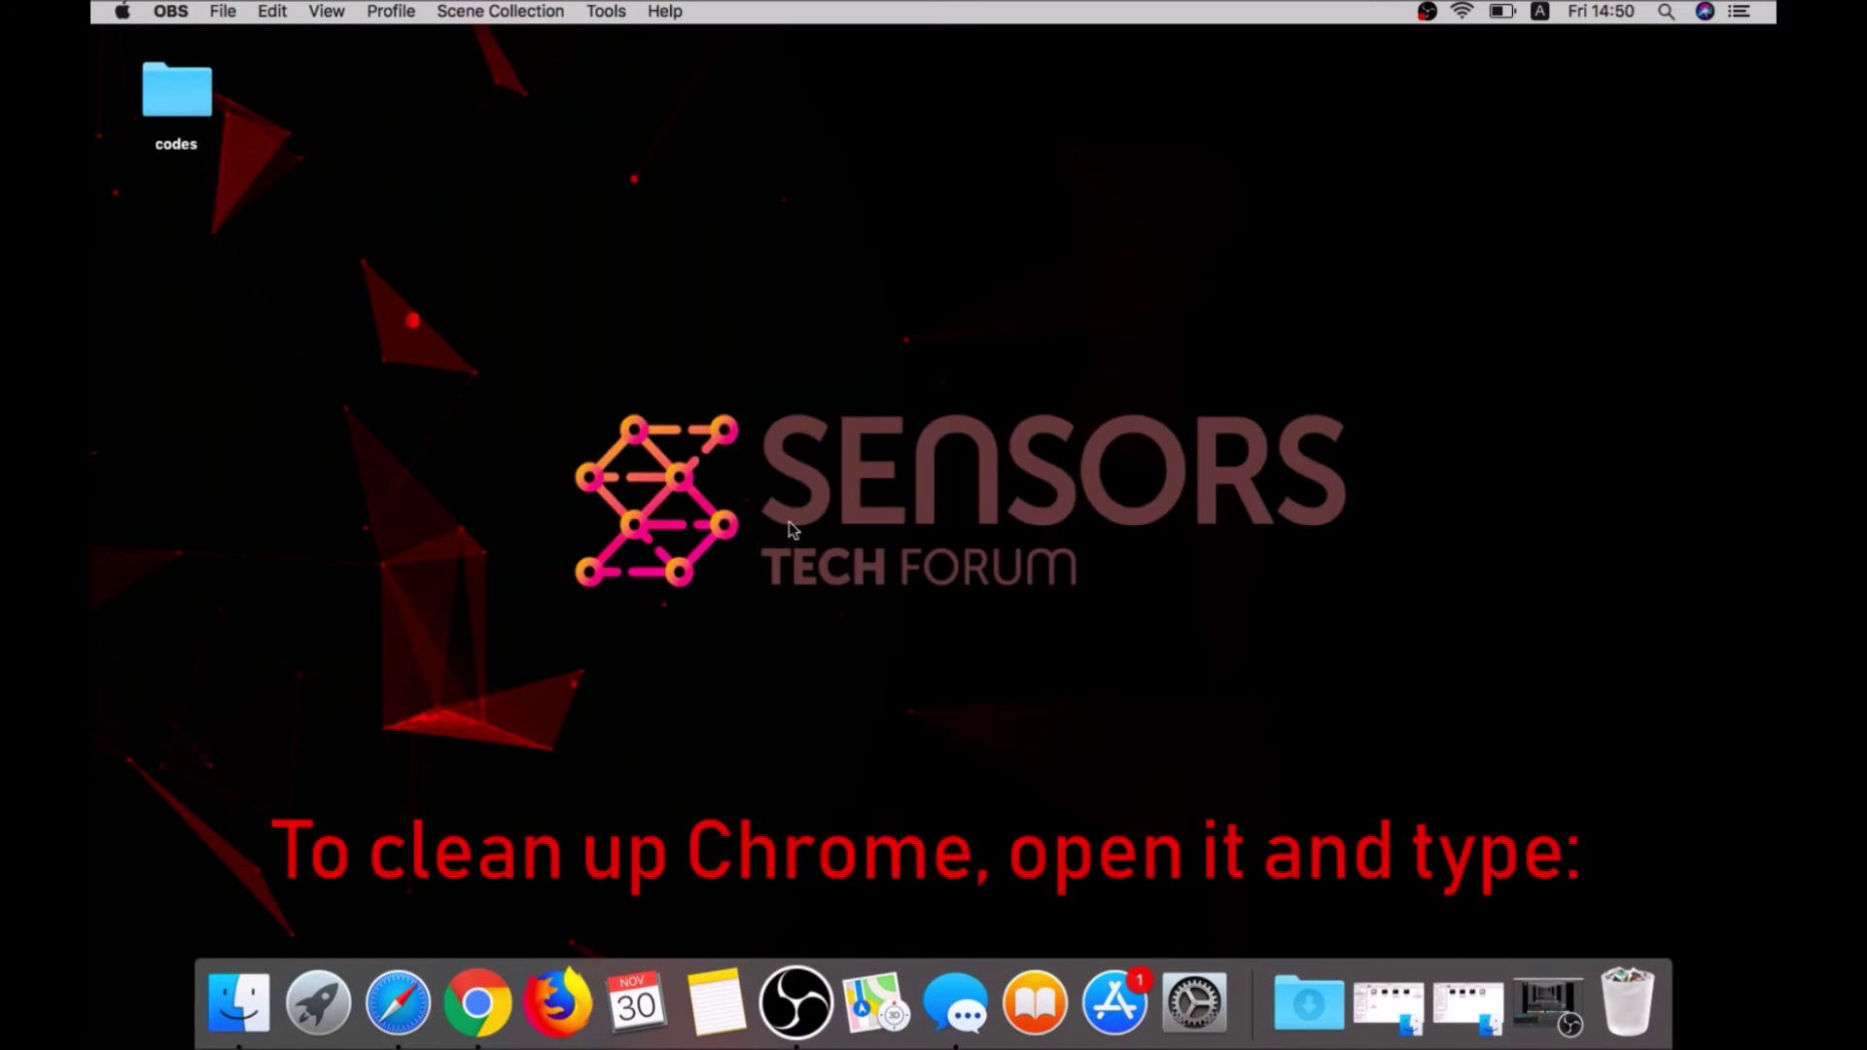
- Switch to Chrome and go to chrome://settings/clearBrowserData
left_click(489, 996)
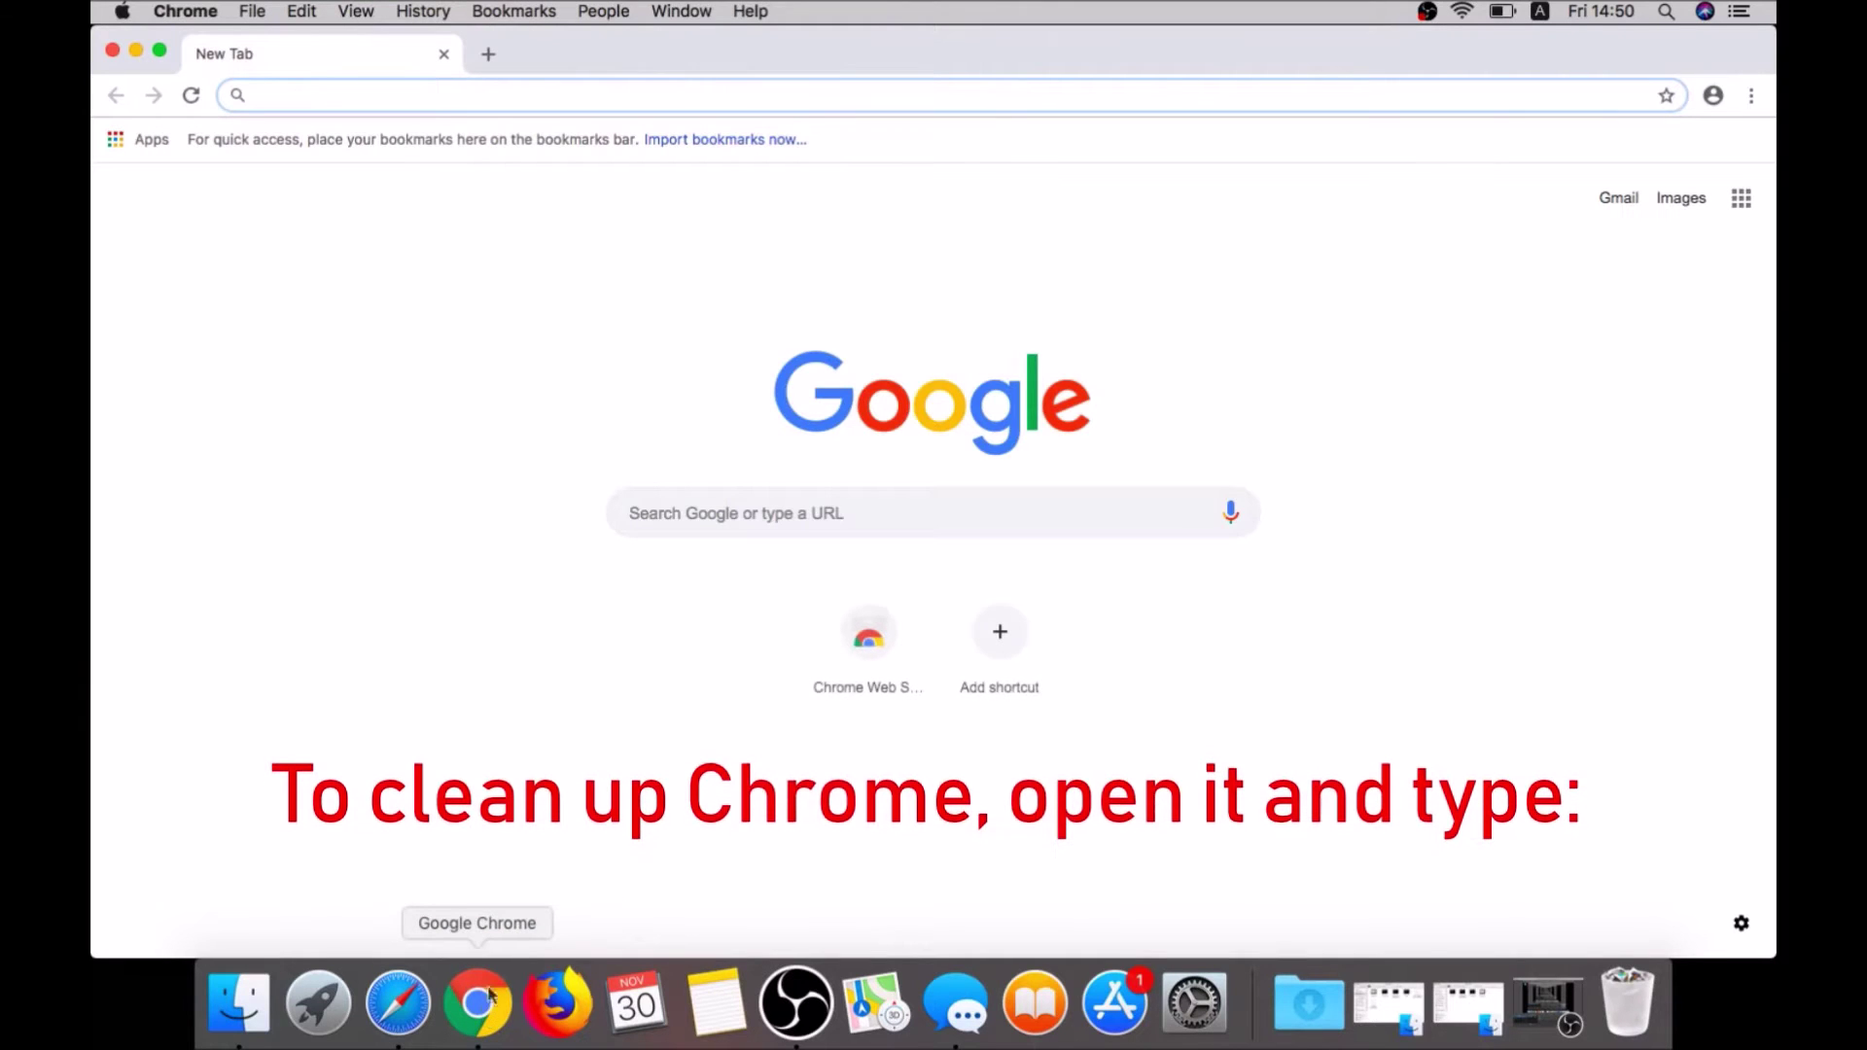
type("chrome:")
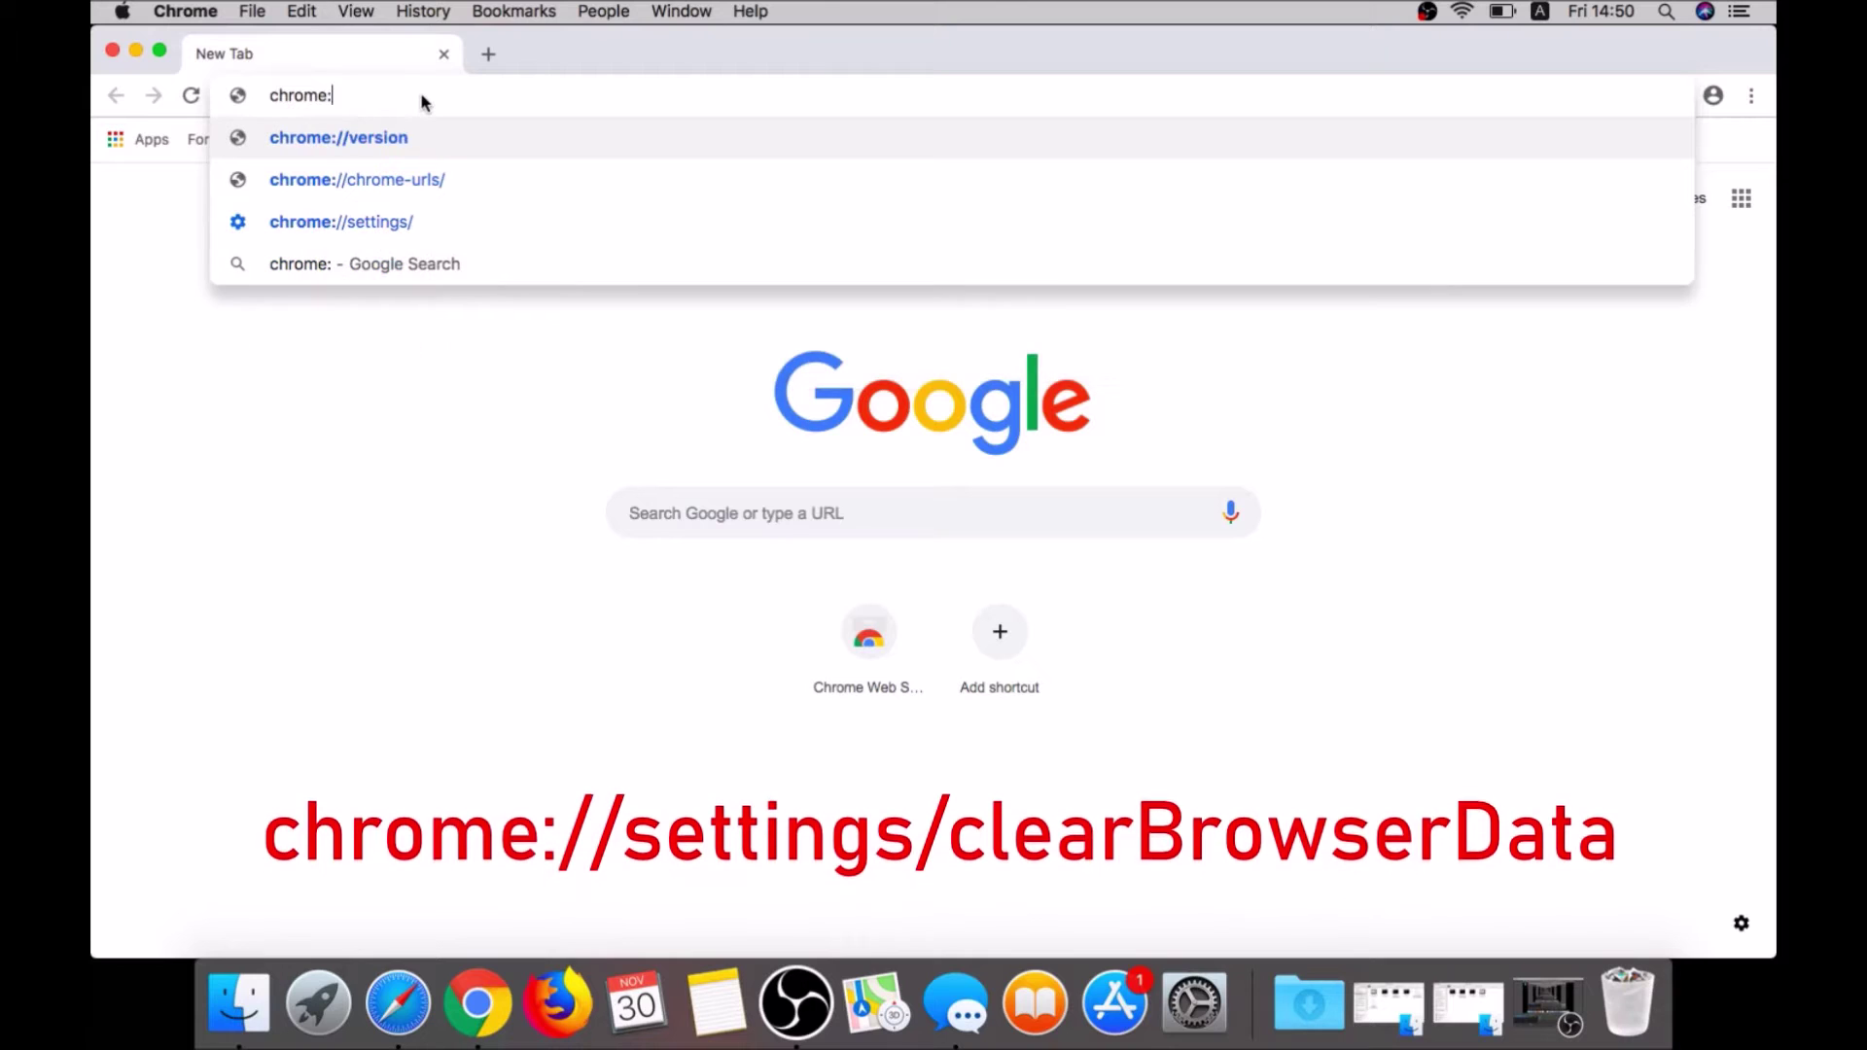
type("//se")
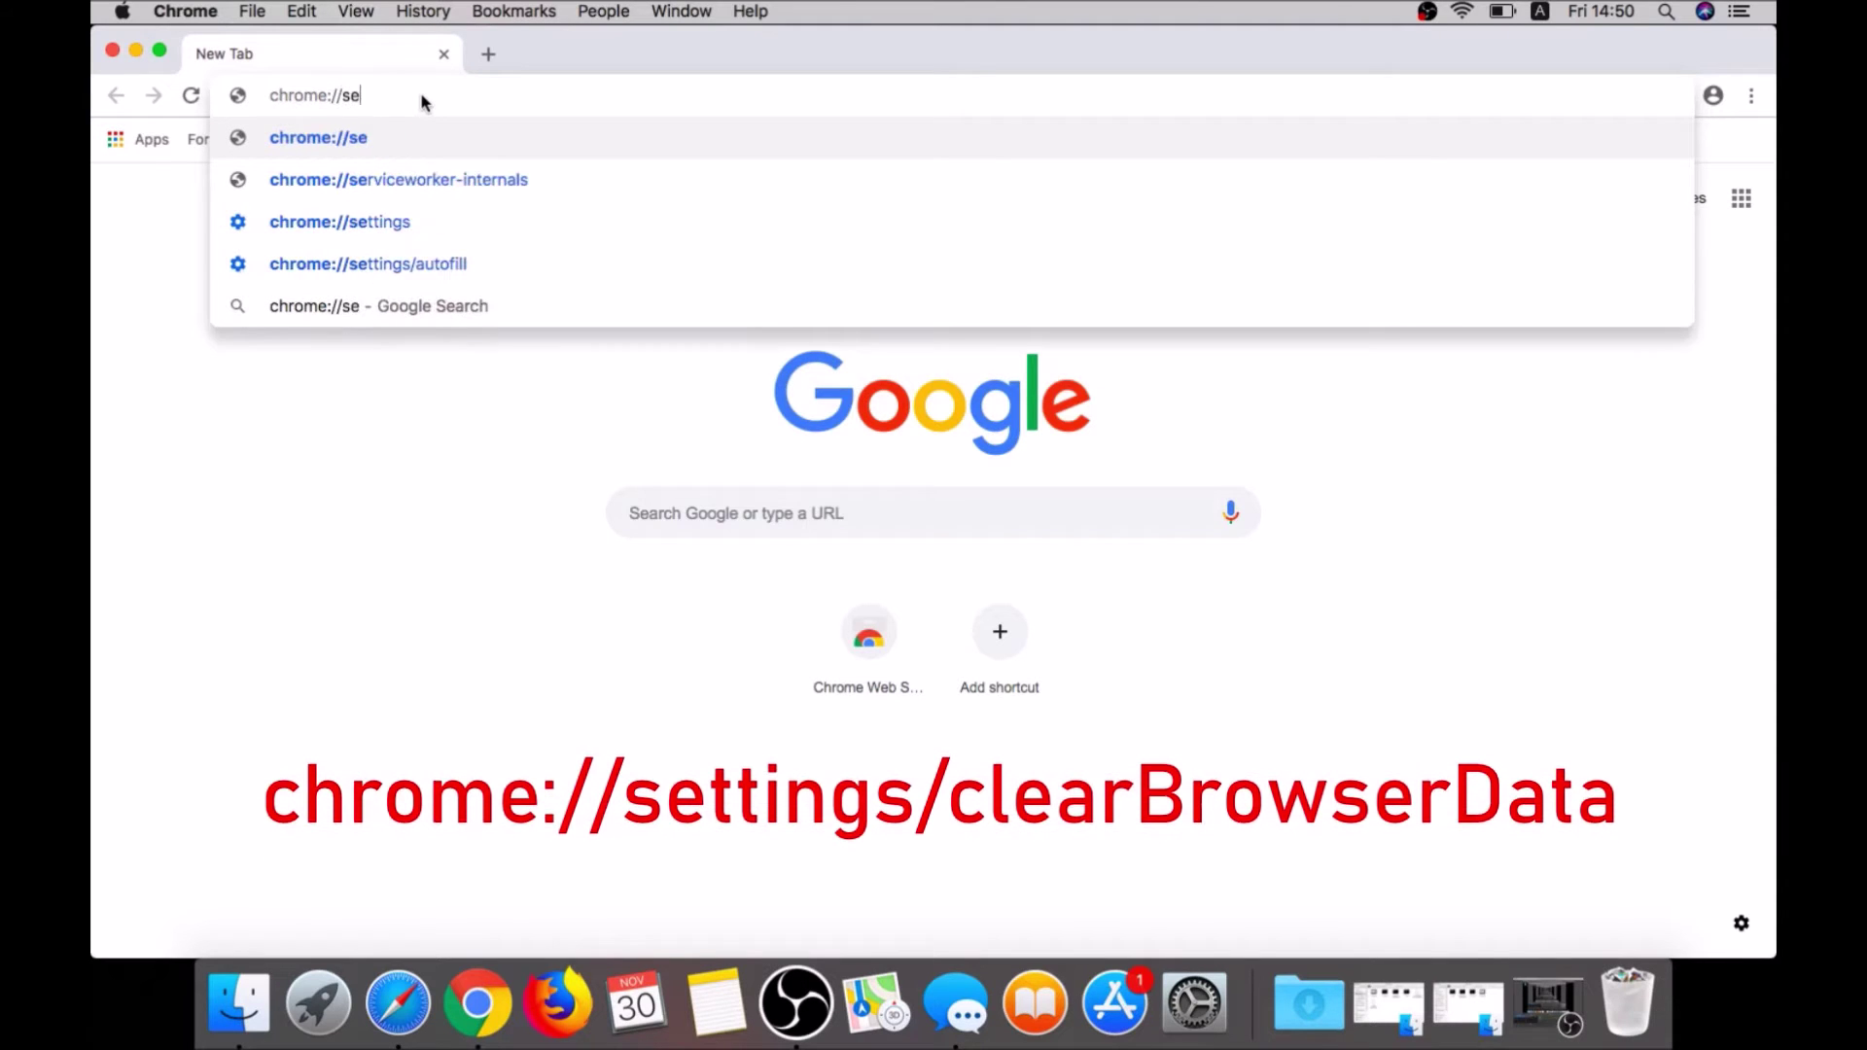
type("ttings")
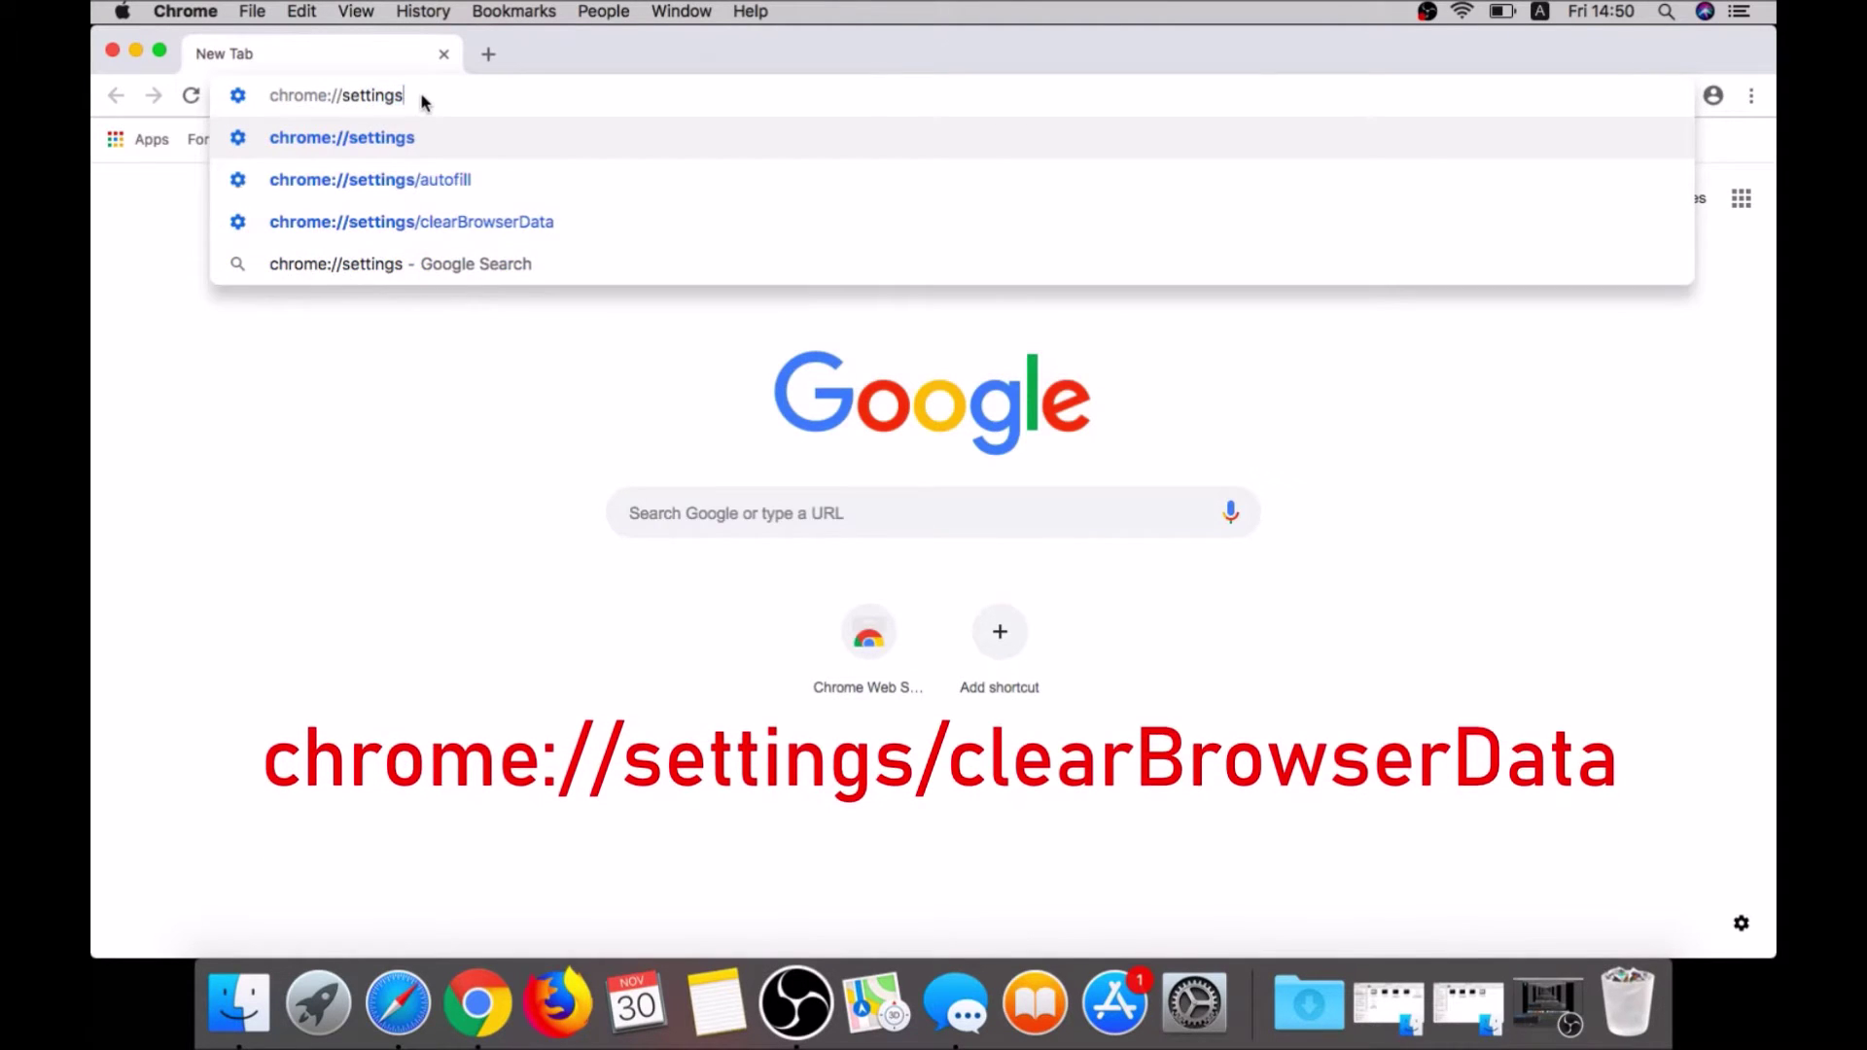
left_click(486, 223)
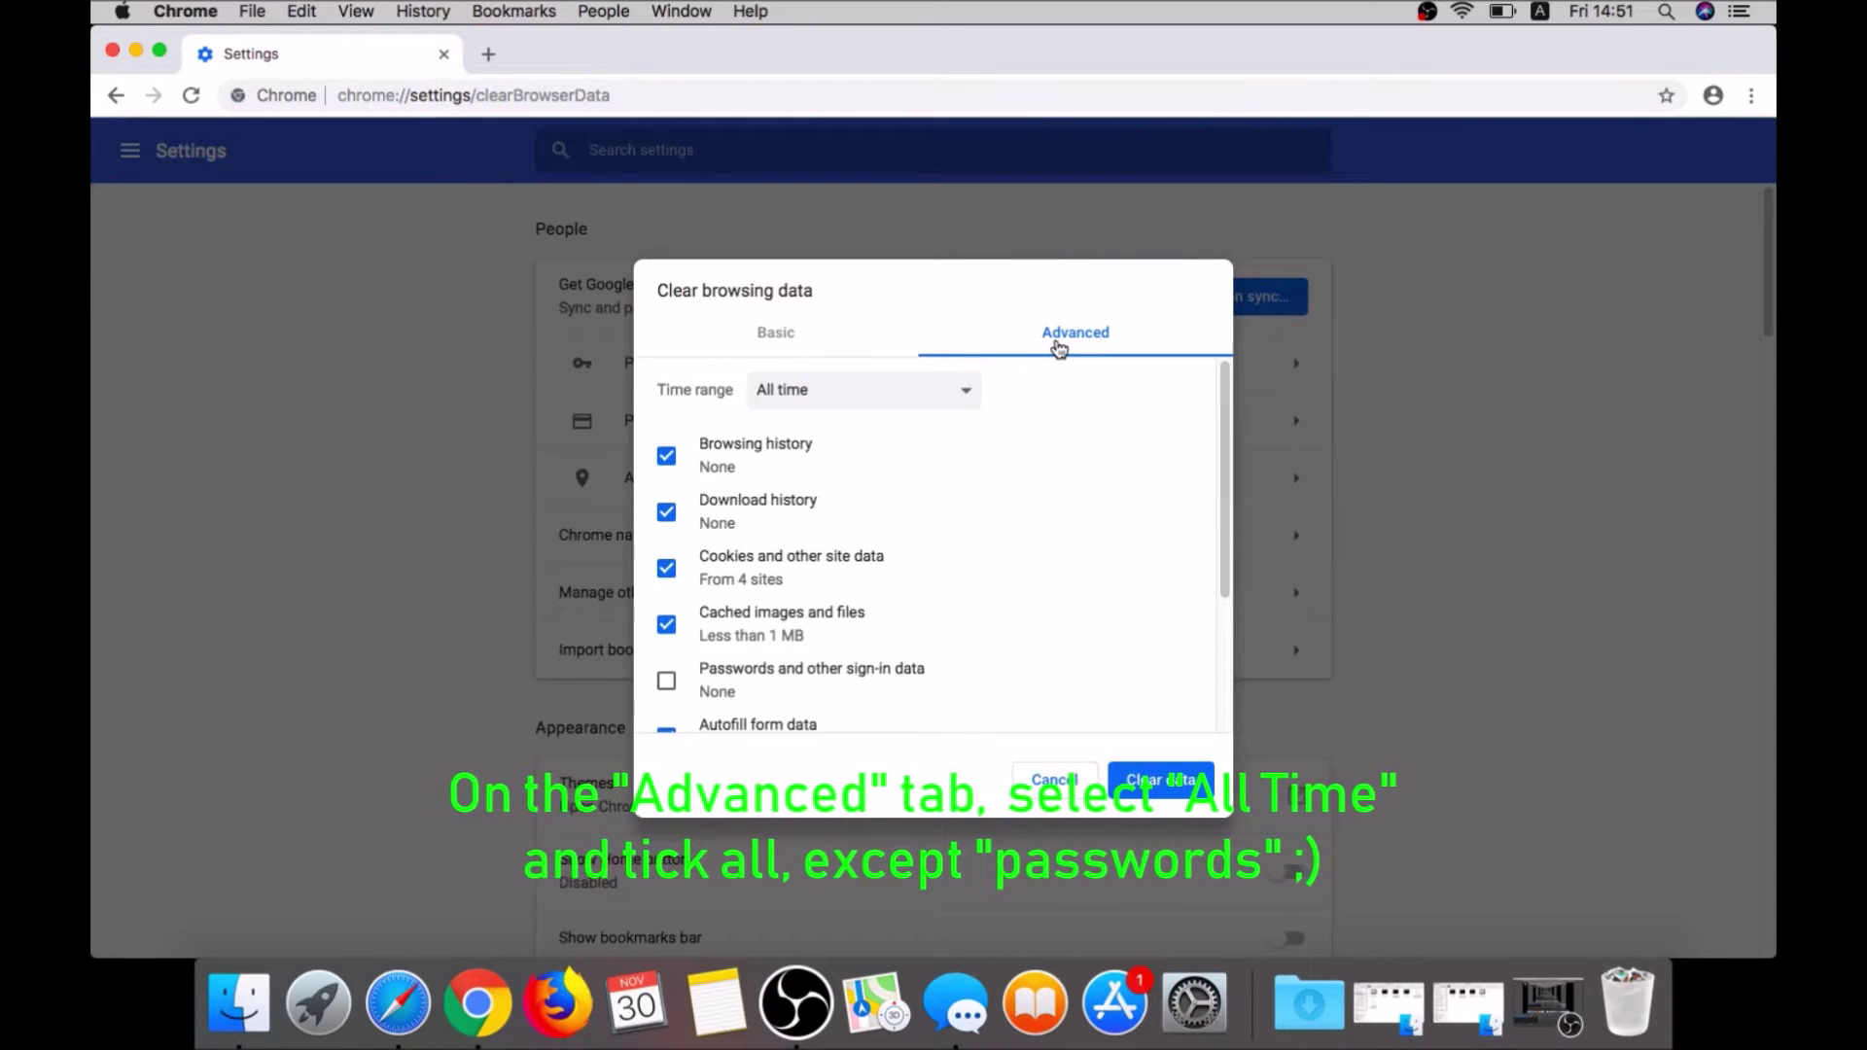
- Clear all Chrome browsing data types except passwords and other sign-in data, with the time range set to All time
left_click(973, 387)
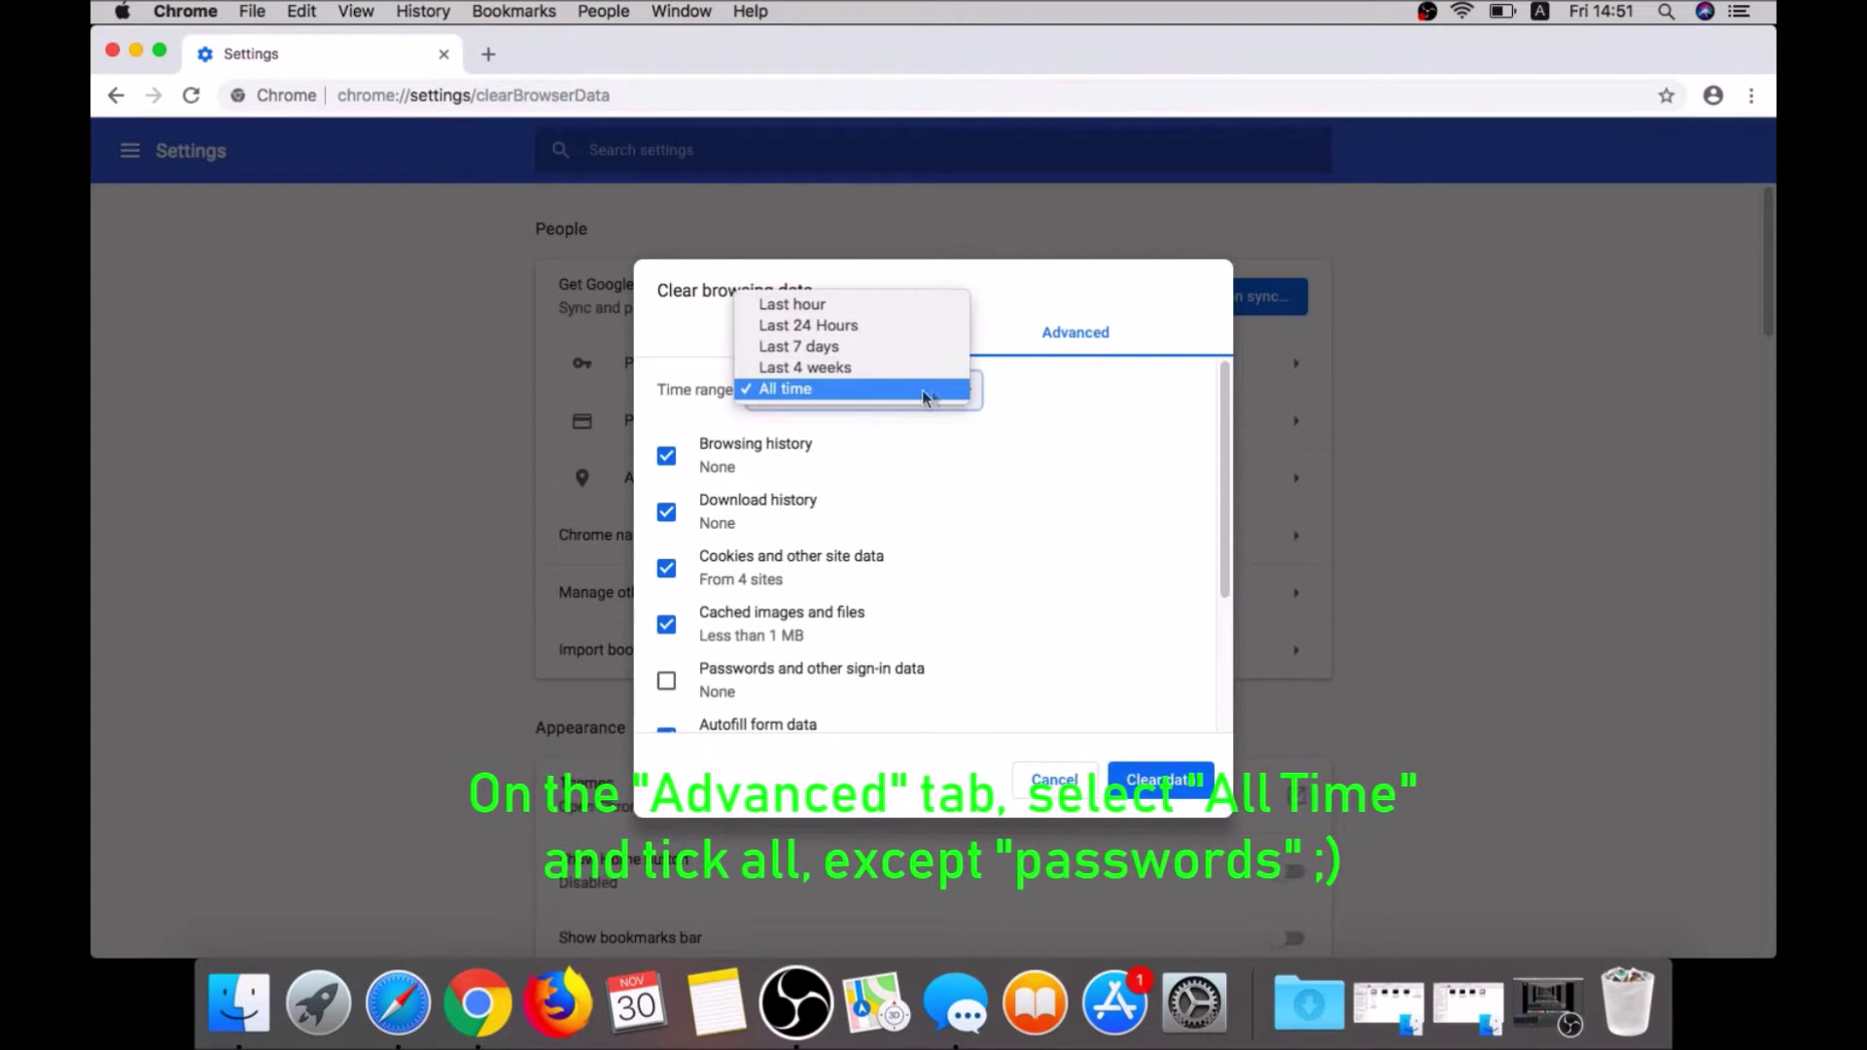
left_click(777, 389)
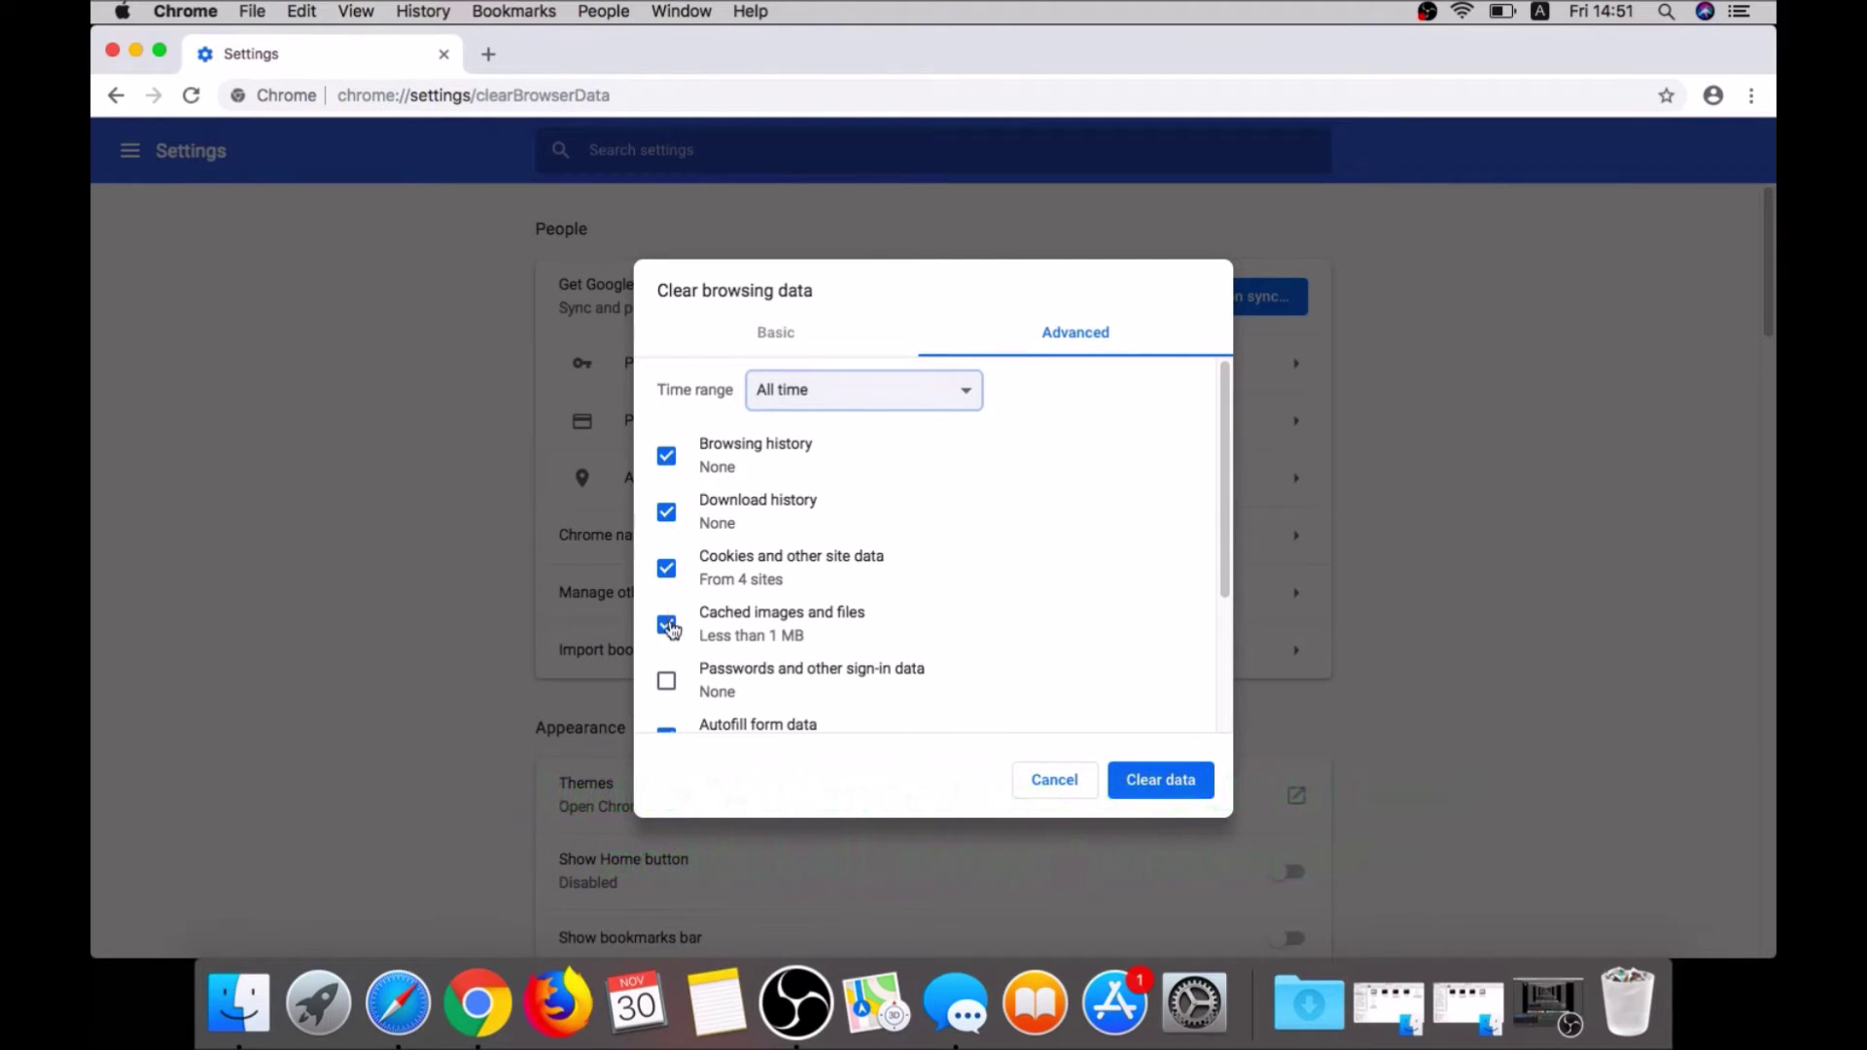
scroll(673, 630, "down", 2)
scroll(668, 649, "down", 3)
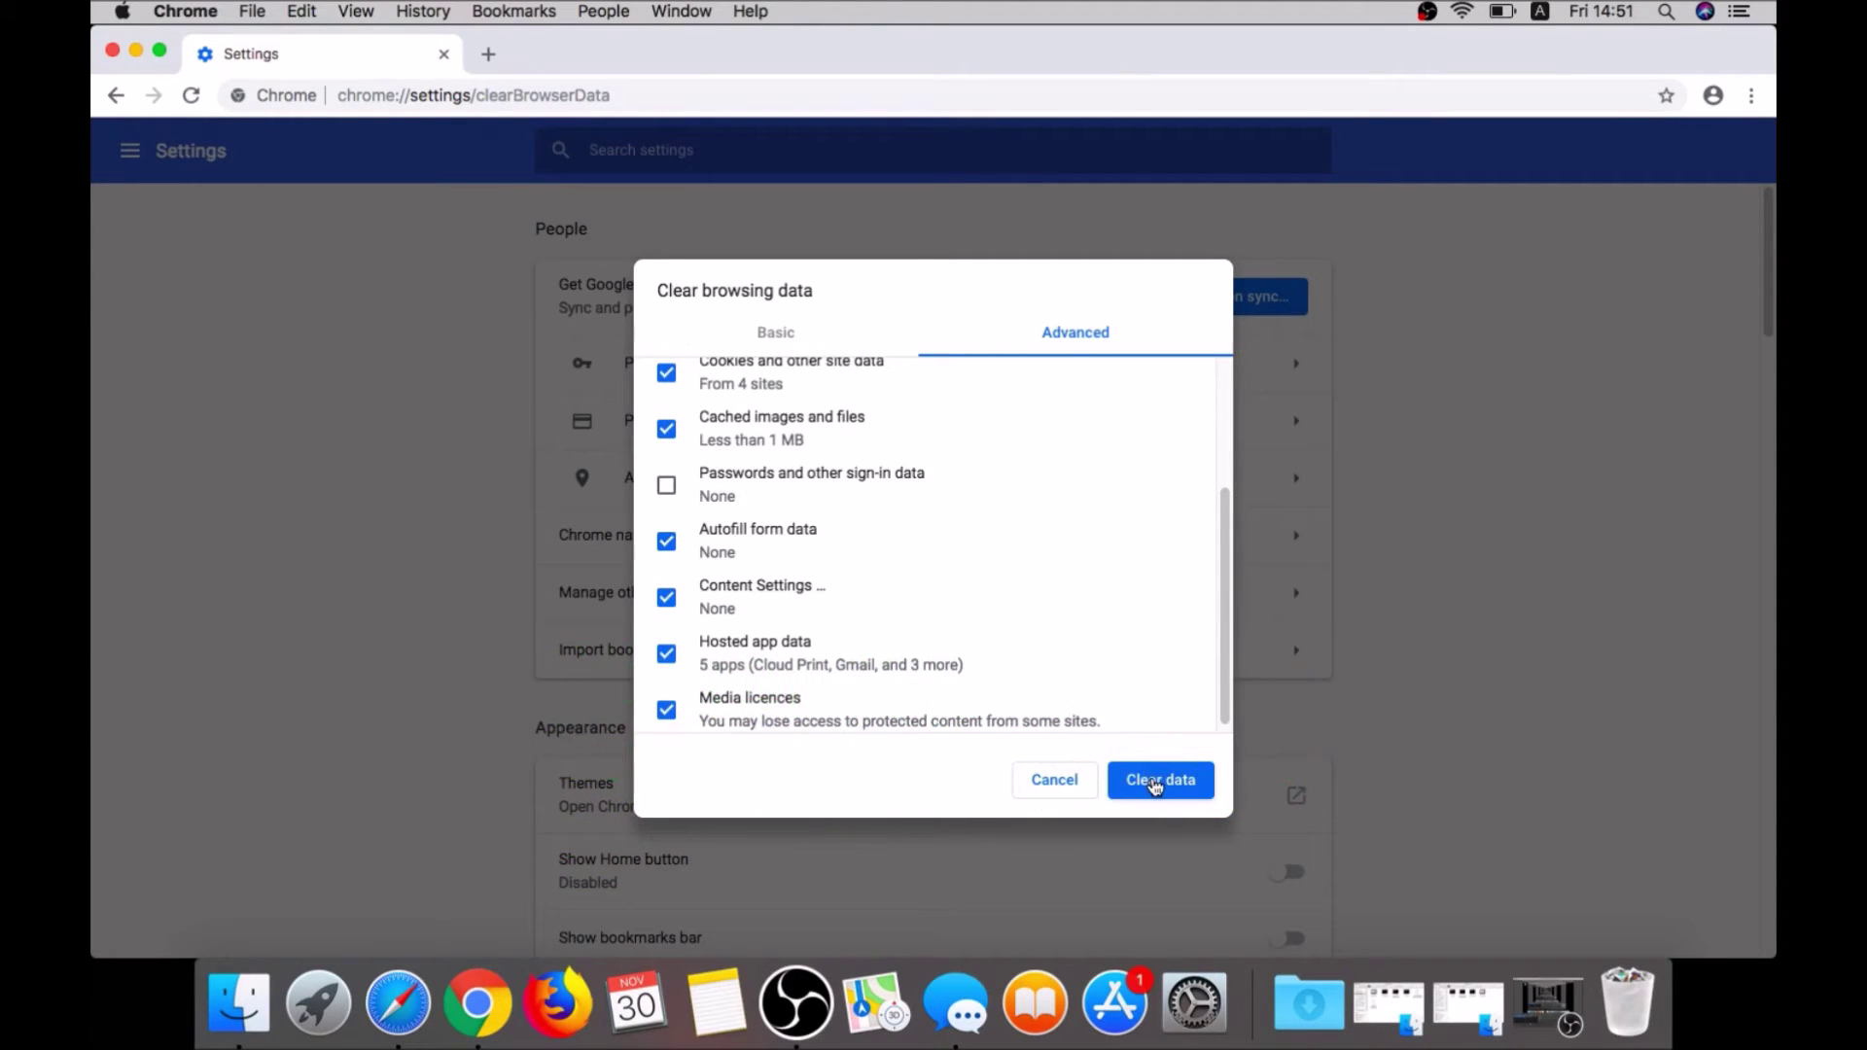
left_click(1155, 783)
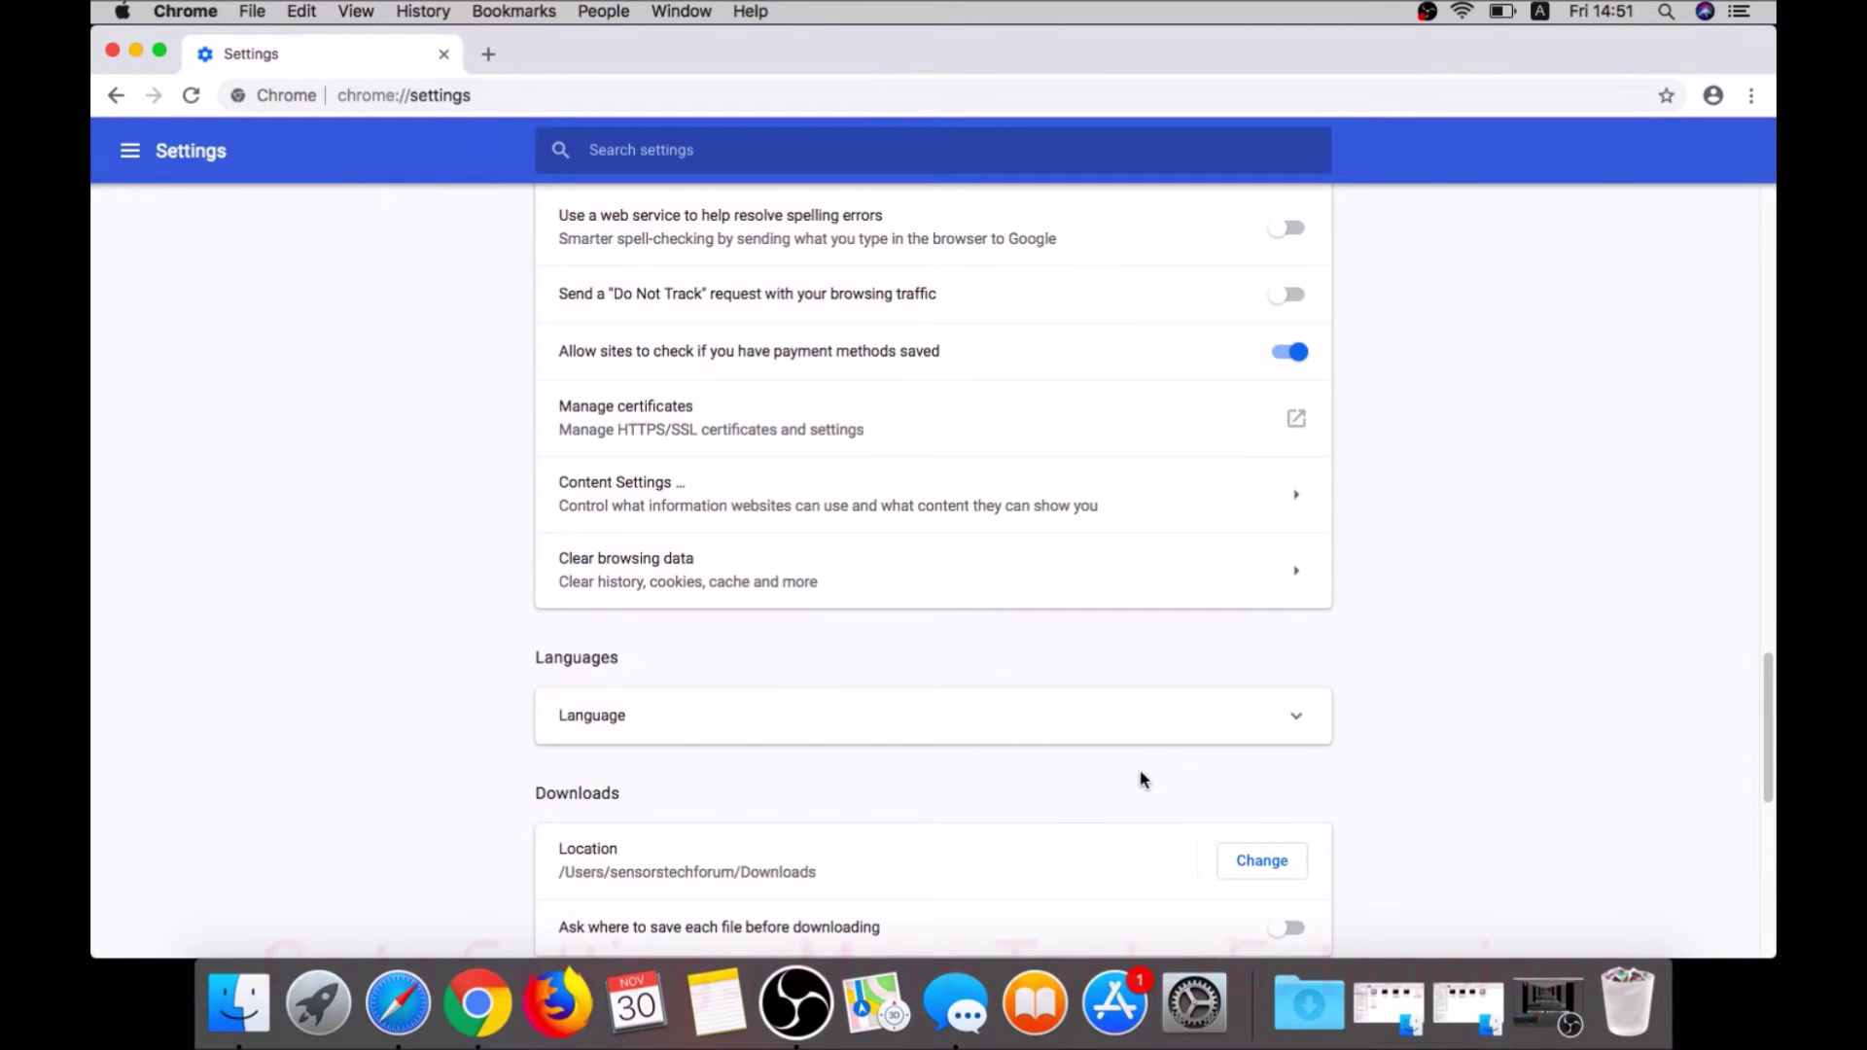
- Open Chrome's extensions page, disable and remove the Sheets app, and close the browser window
left_click(1749, 96)
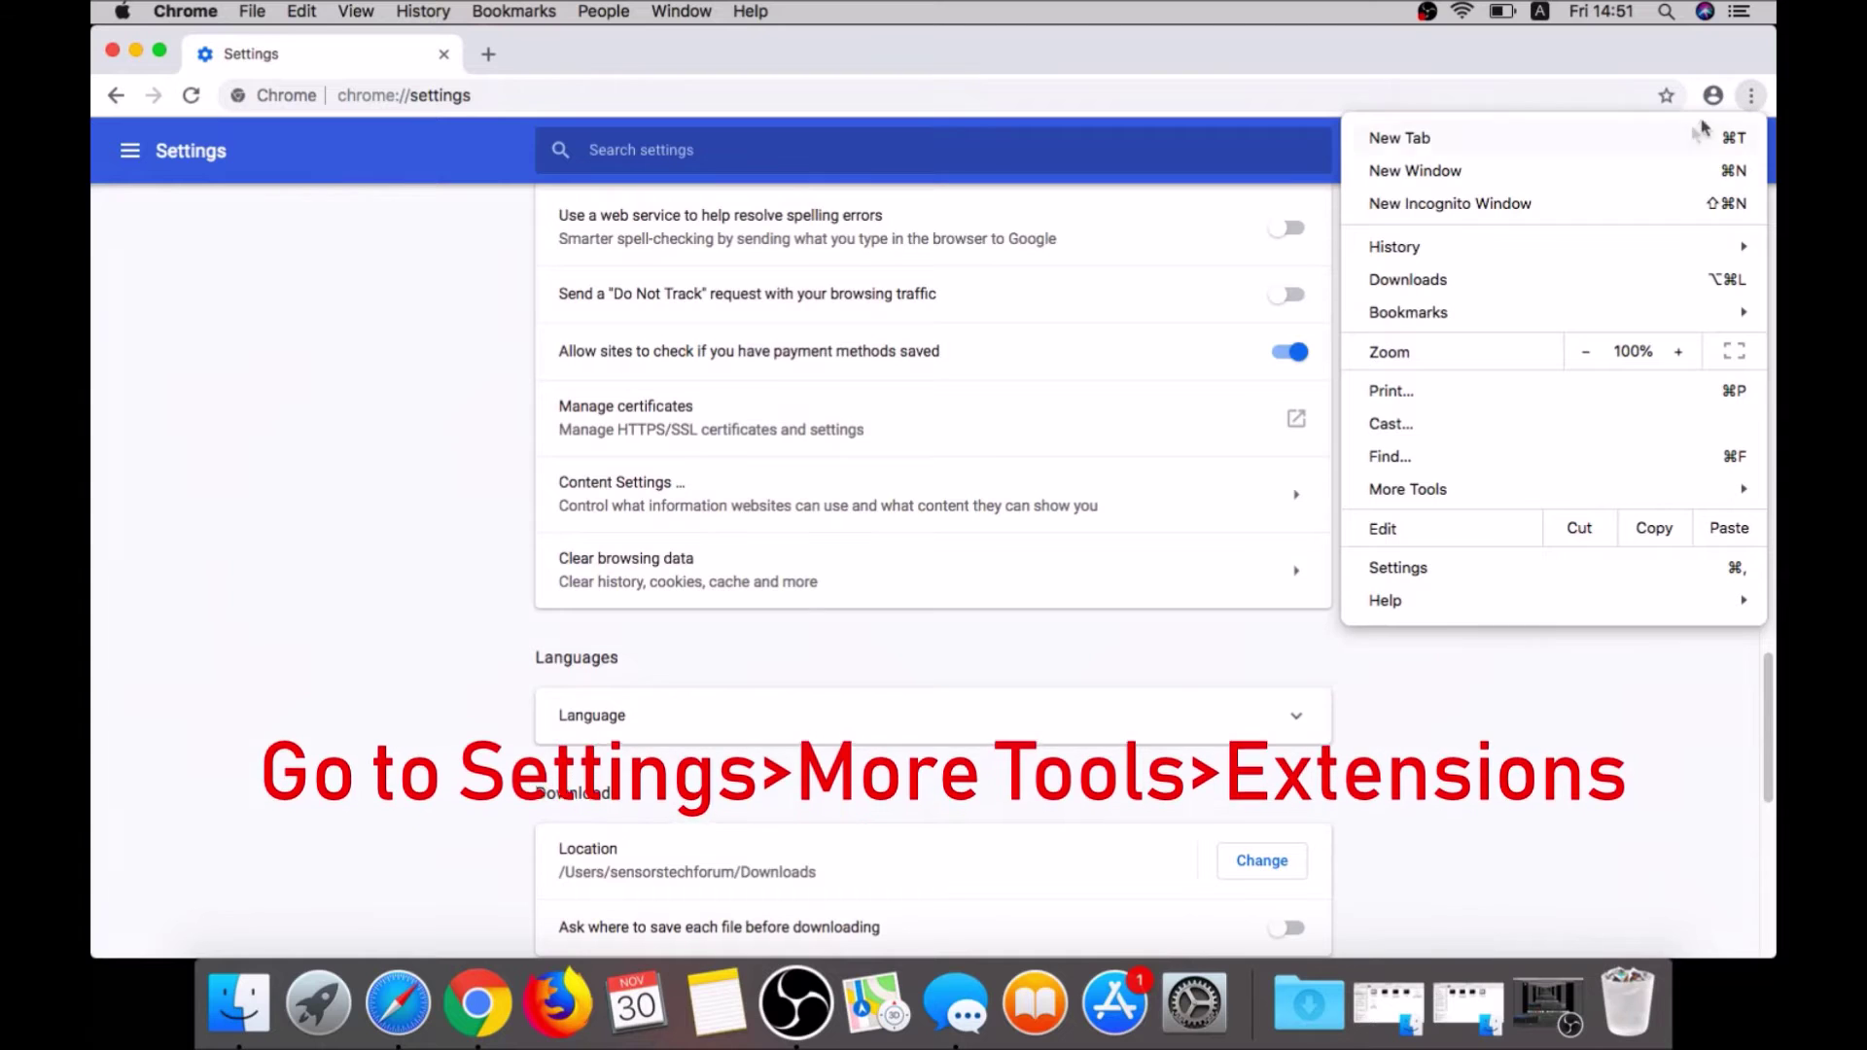
mouse_move(1560, 489)
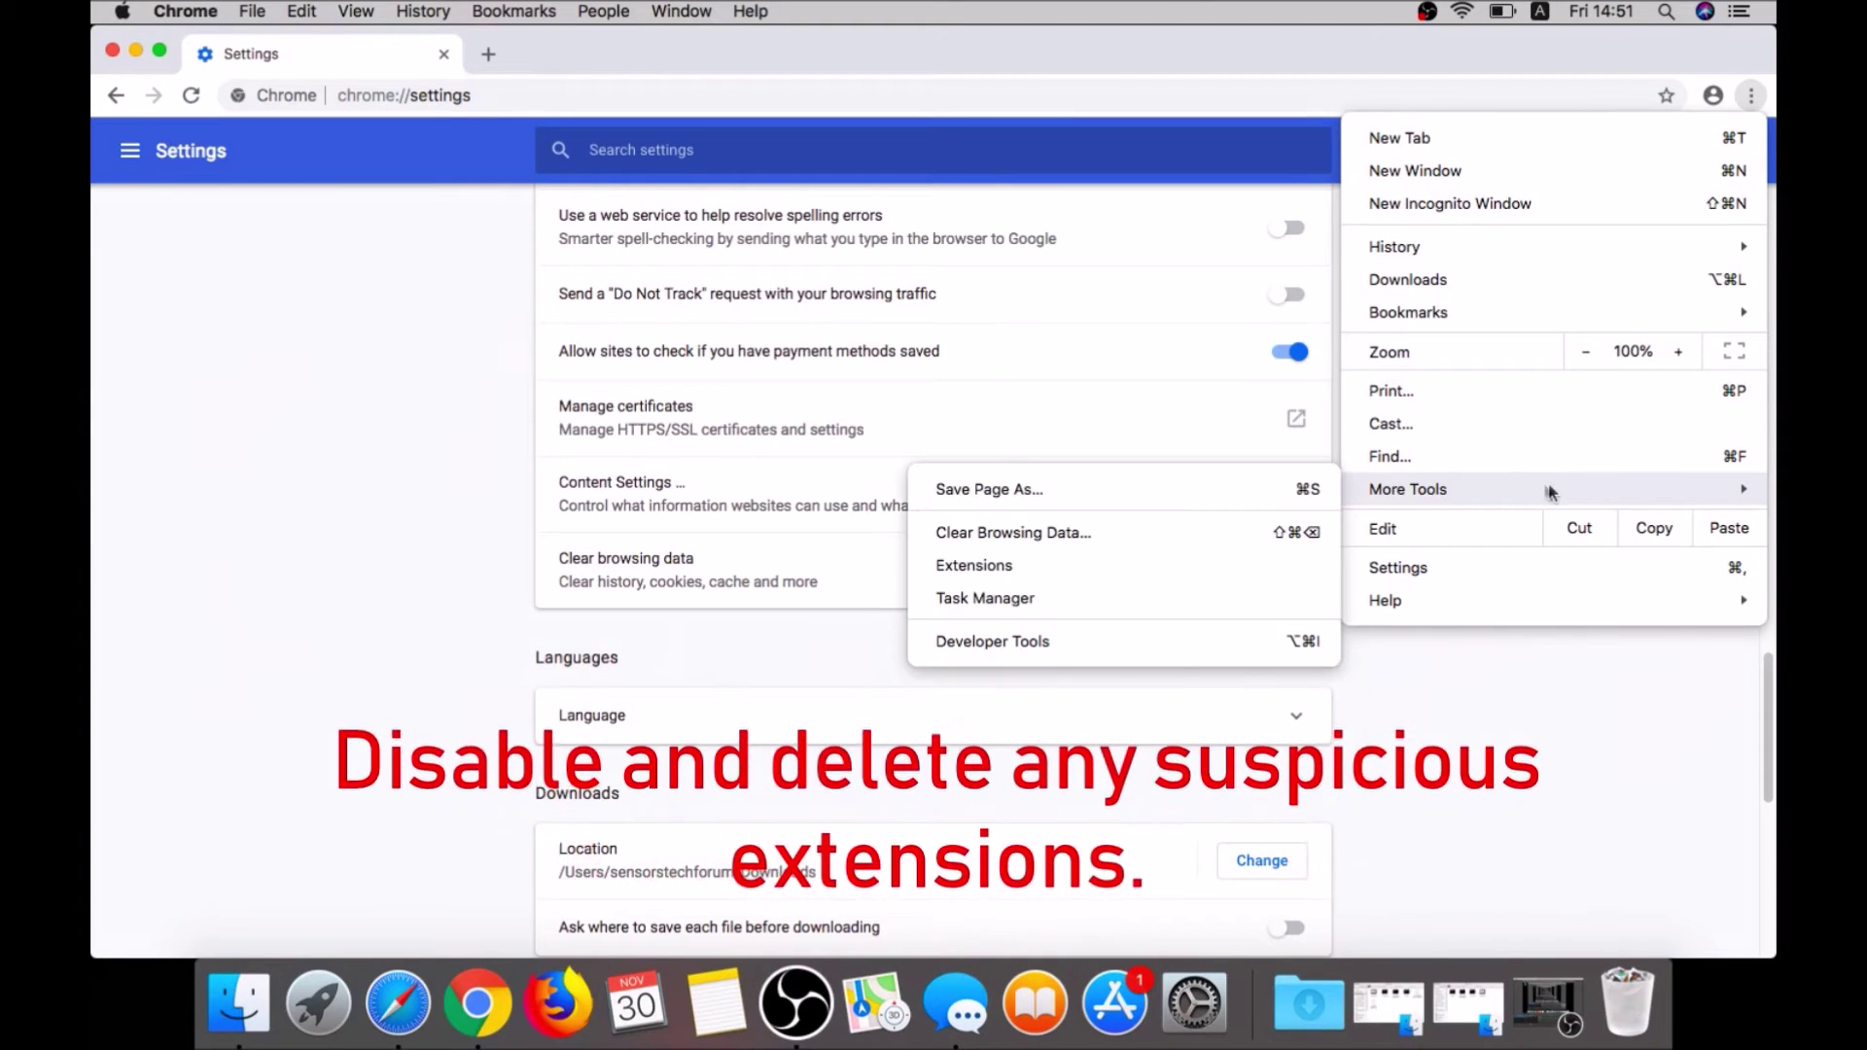
left_click(1284, 568)
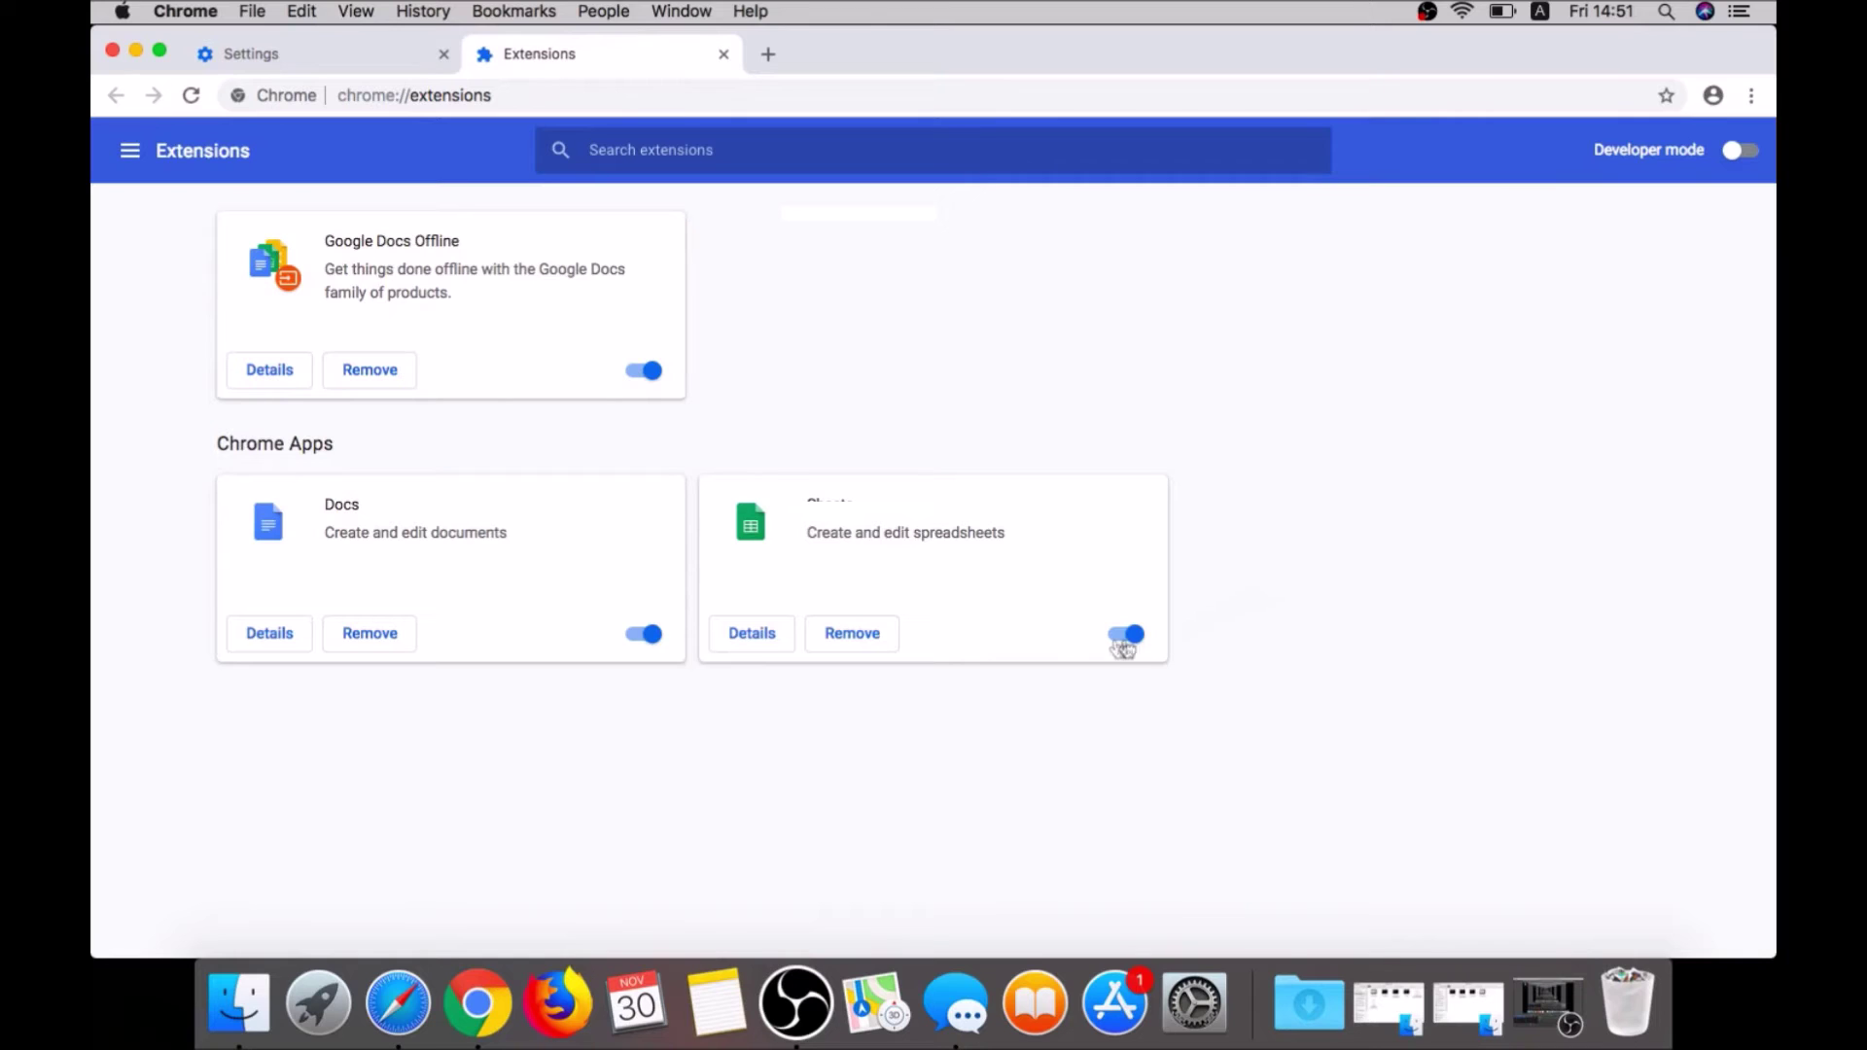
left_click(827, 635)
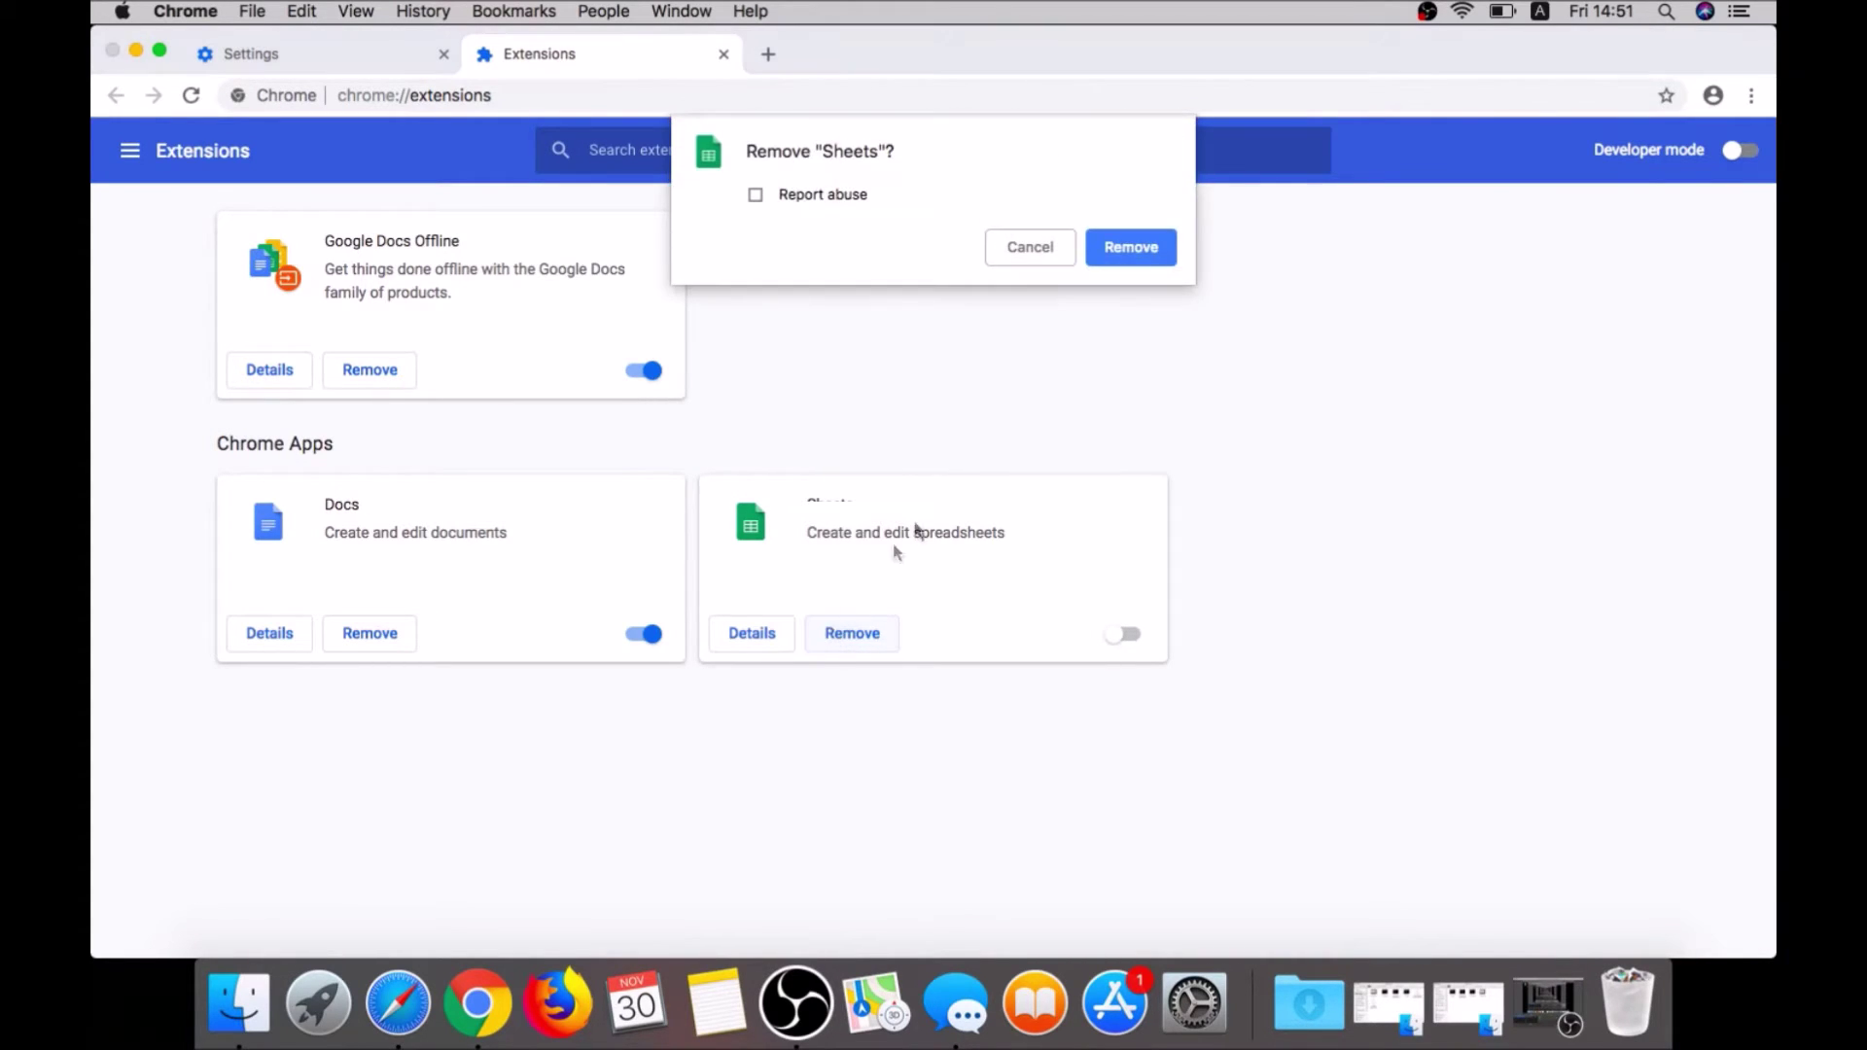
left_click(1123, 249)
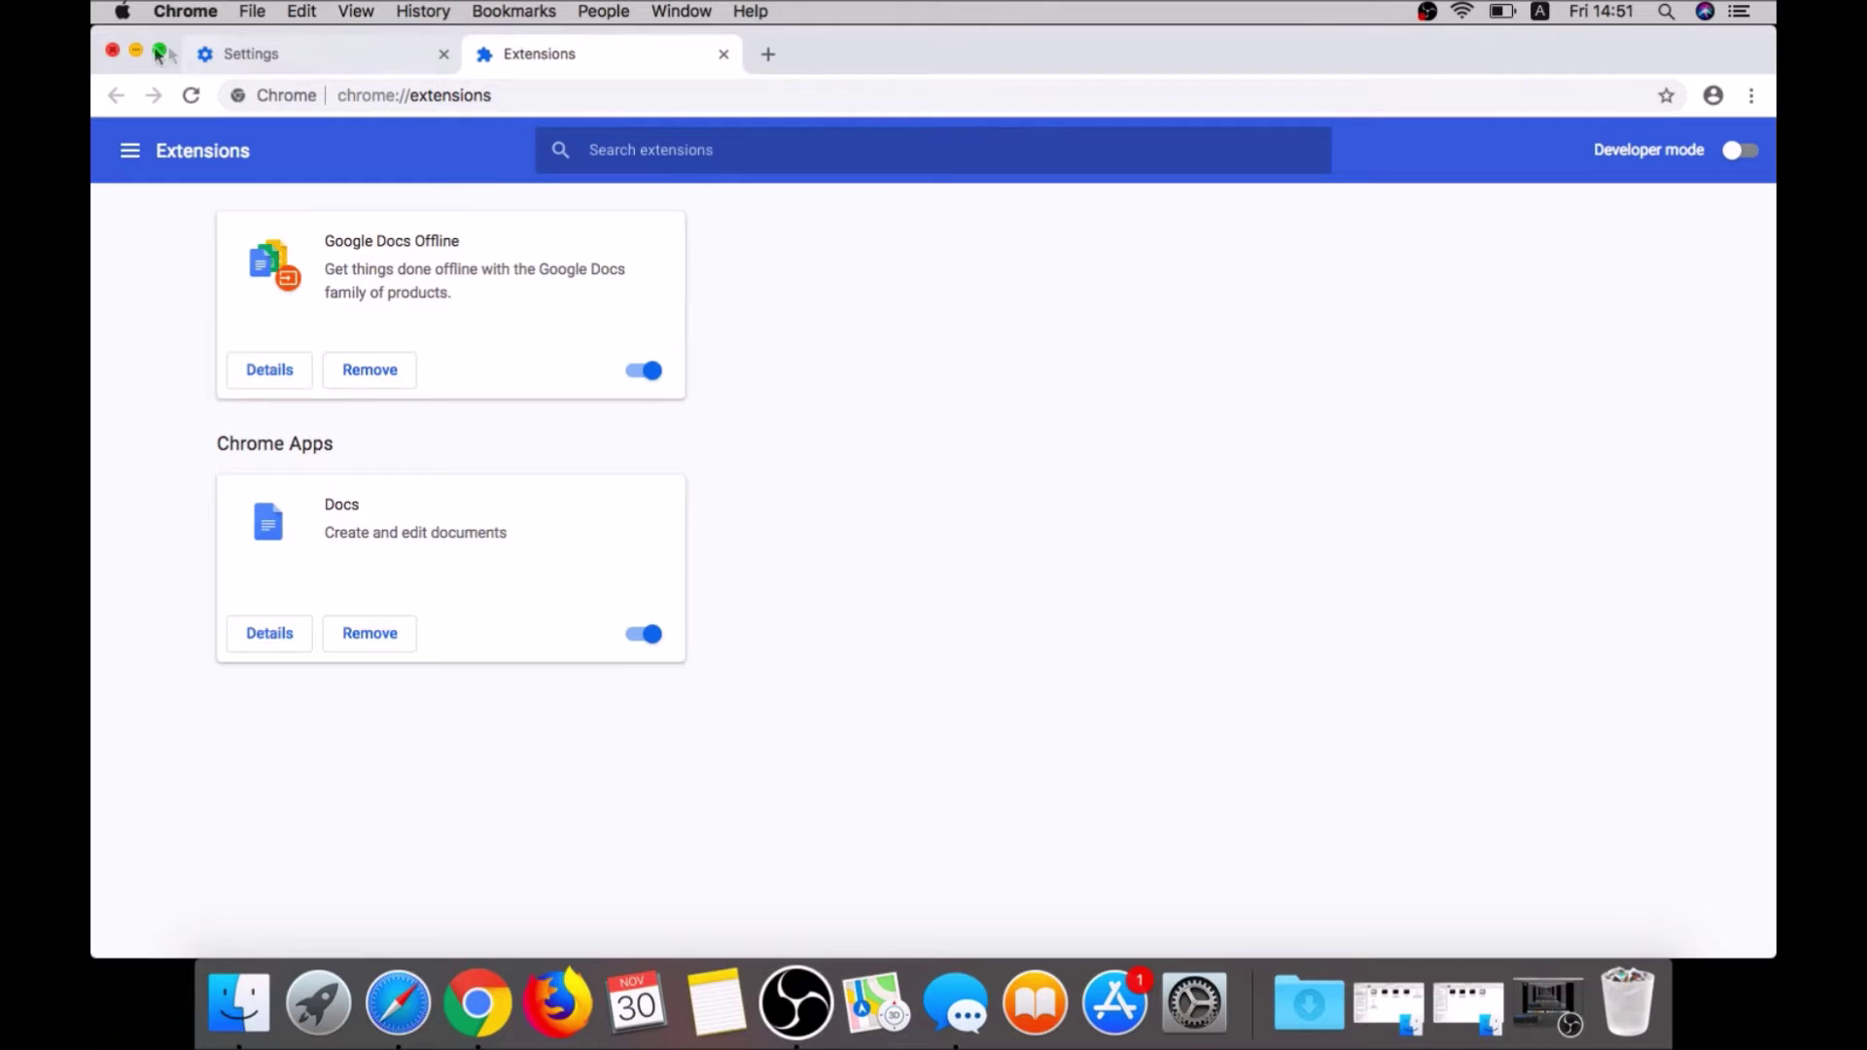
left_click(110, 51)
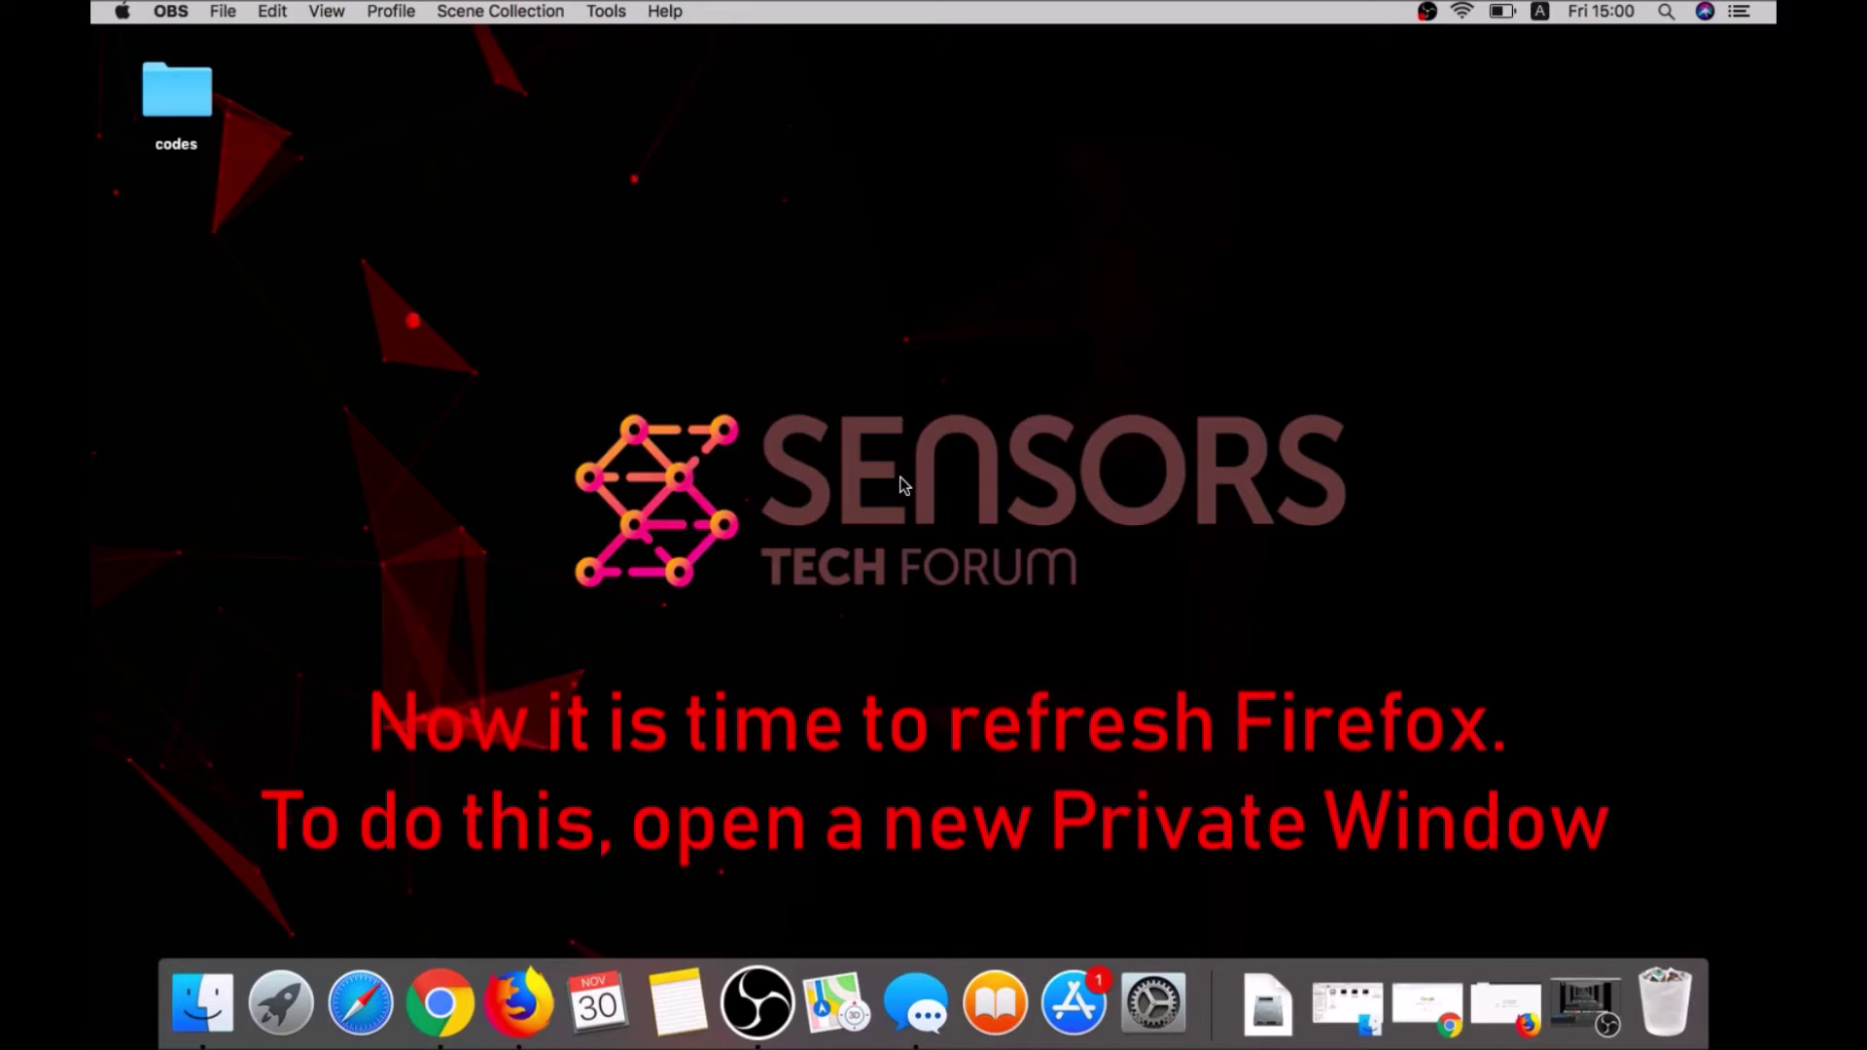
- Switch to Firefox and go to the about:support page
left_click(518, 1006)
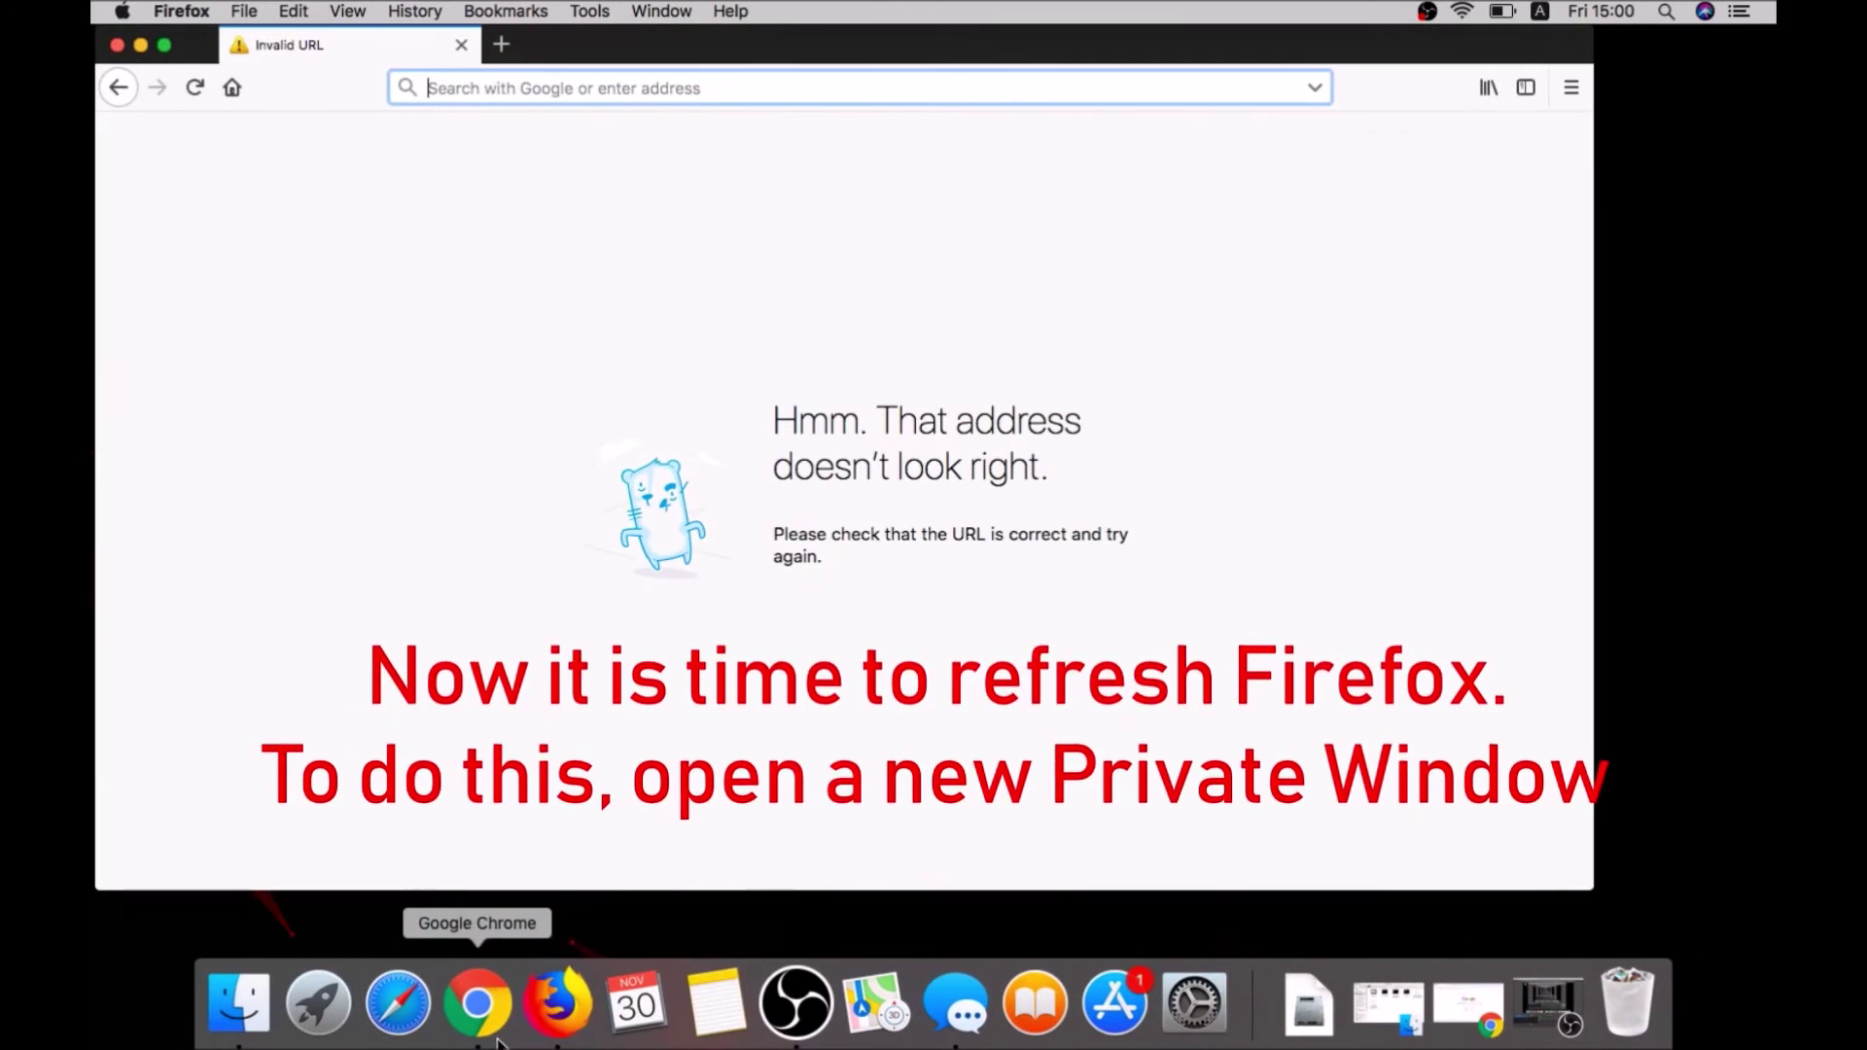
left_click(476, 85)
type("a")
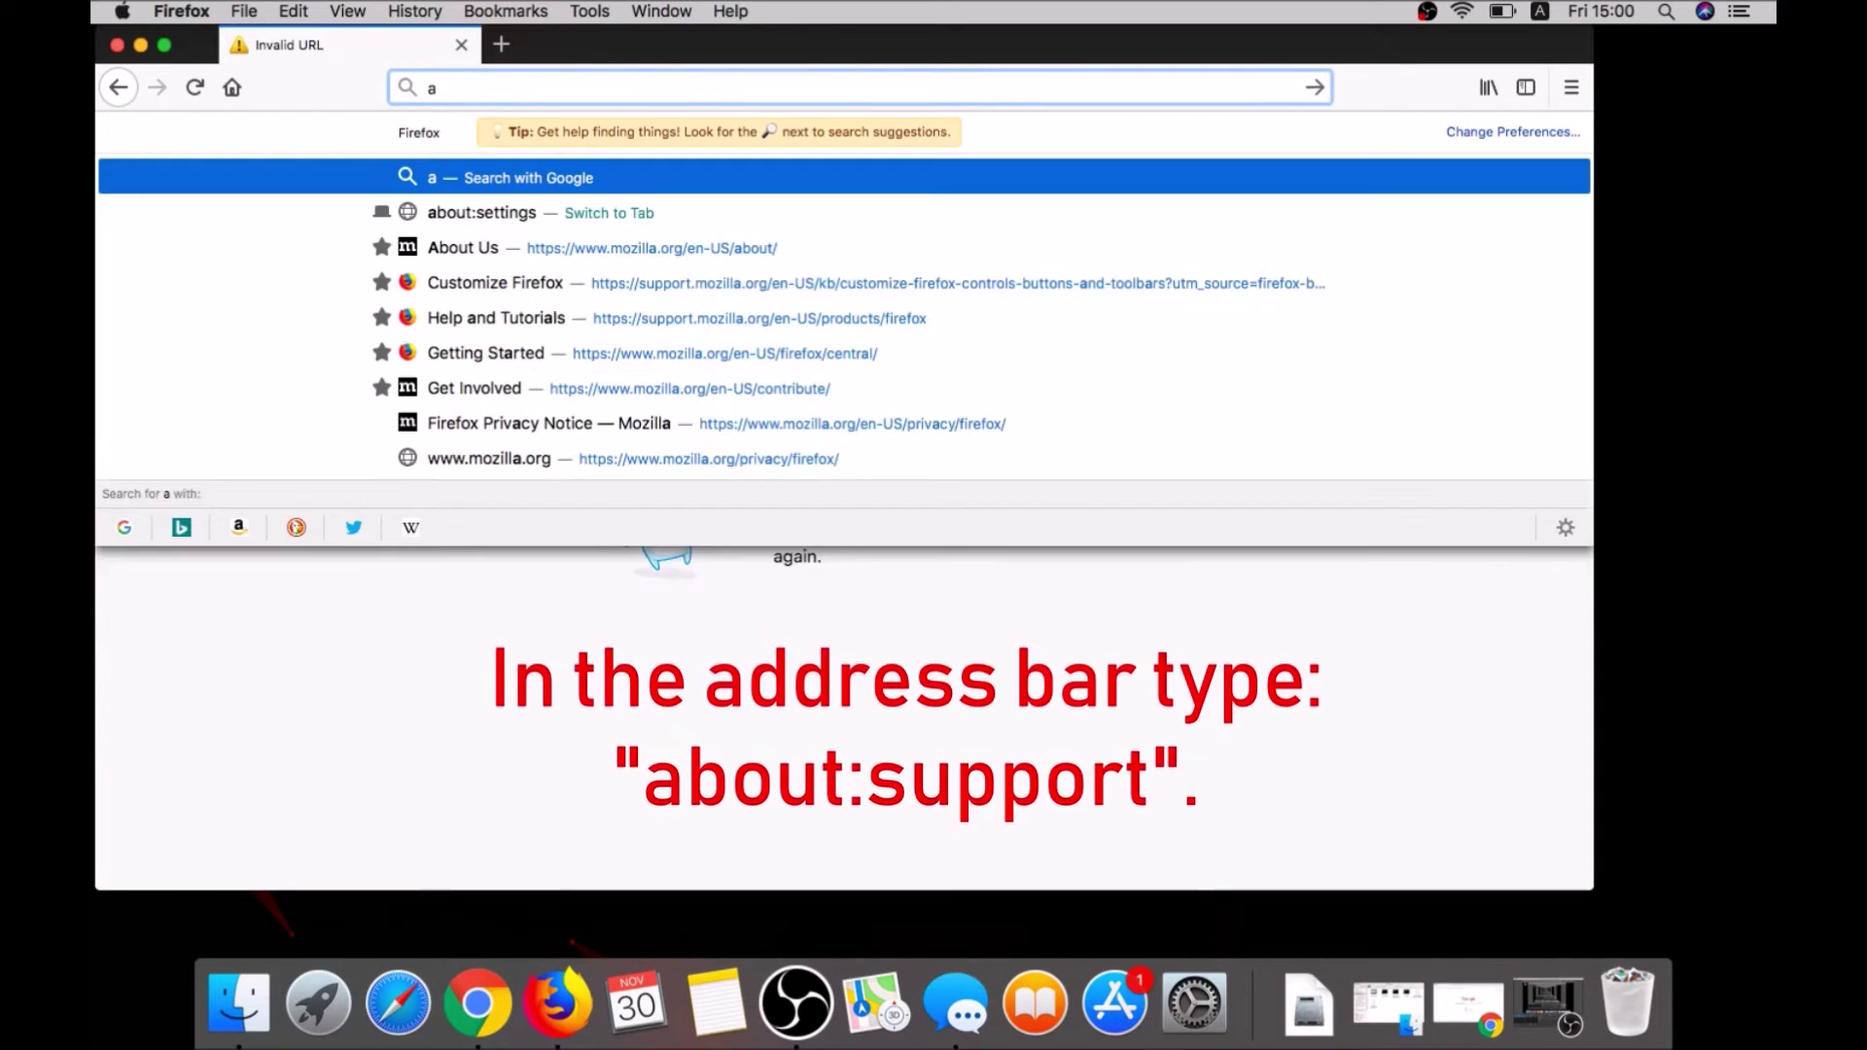
type("bout:support")
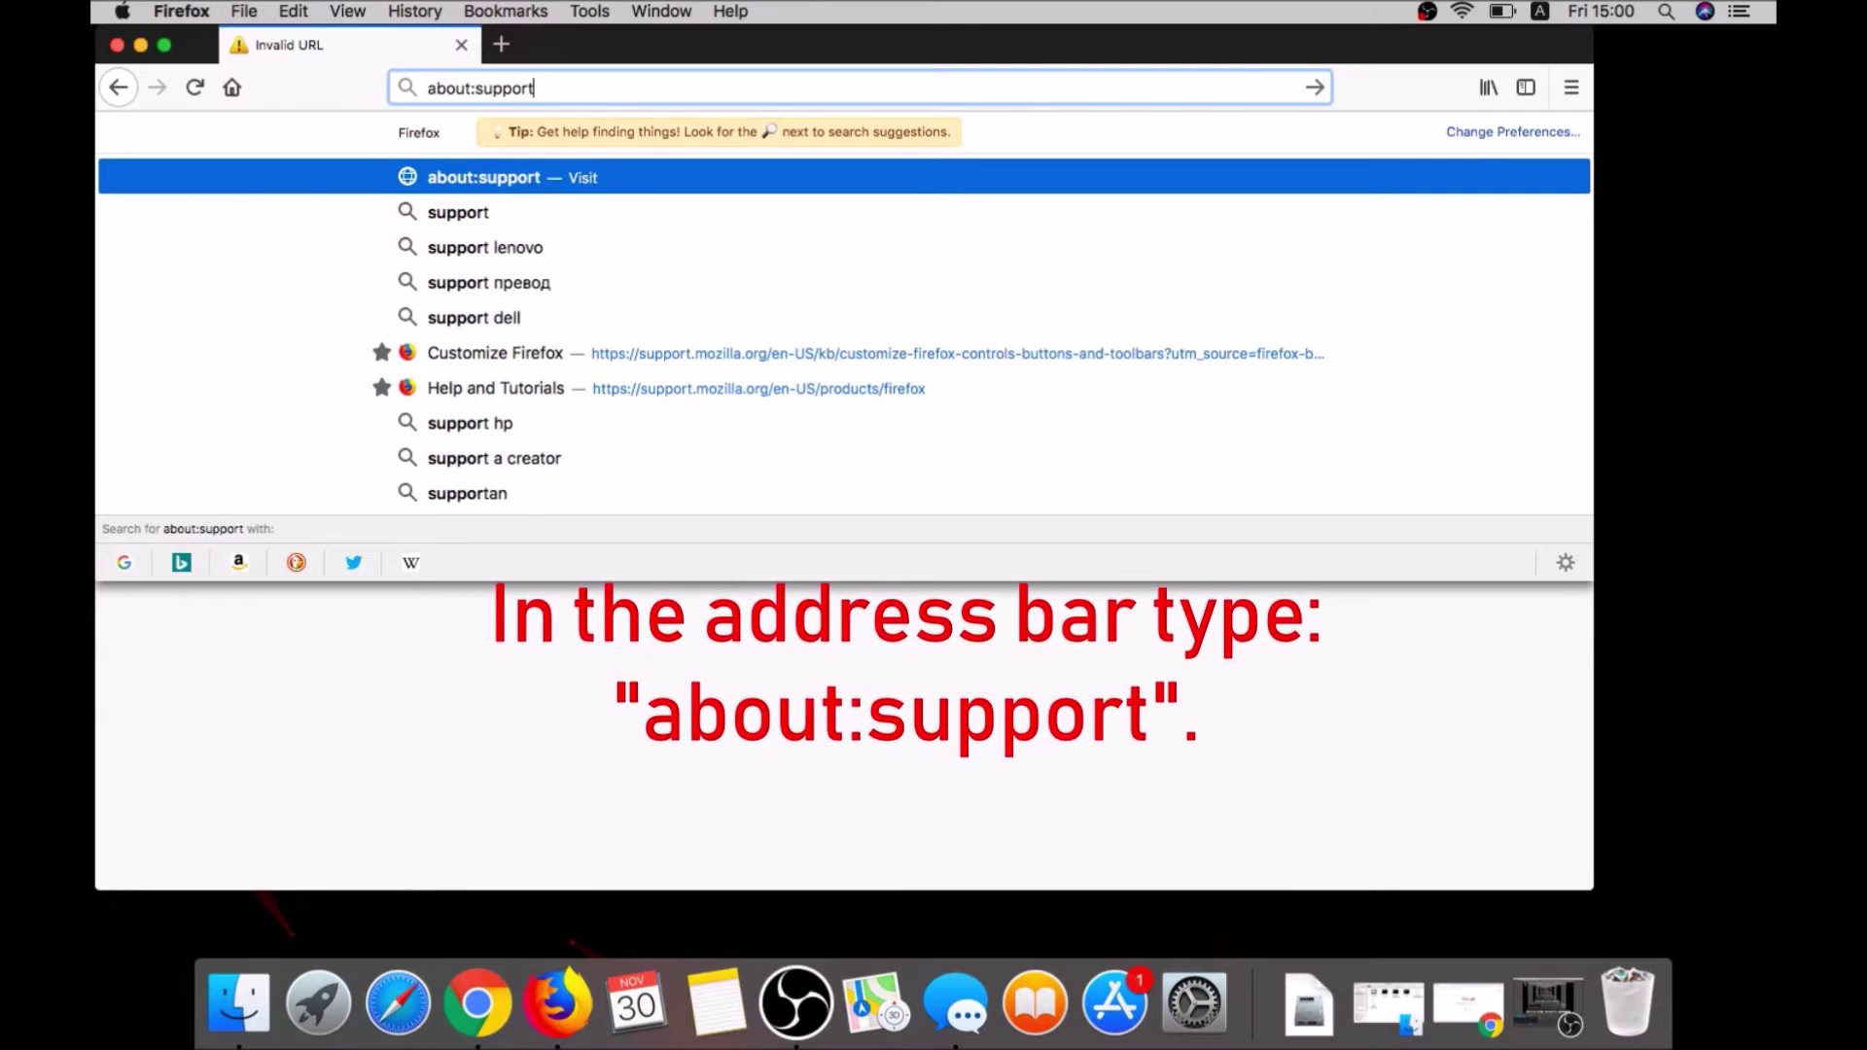
left_click(507, 184)
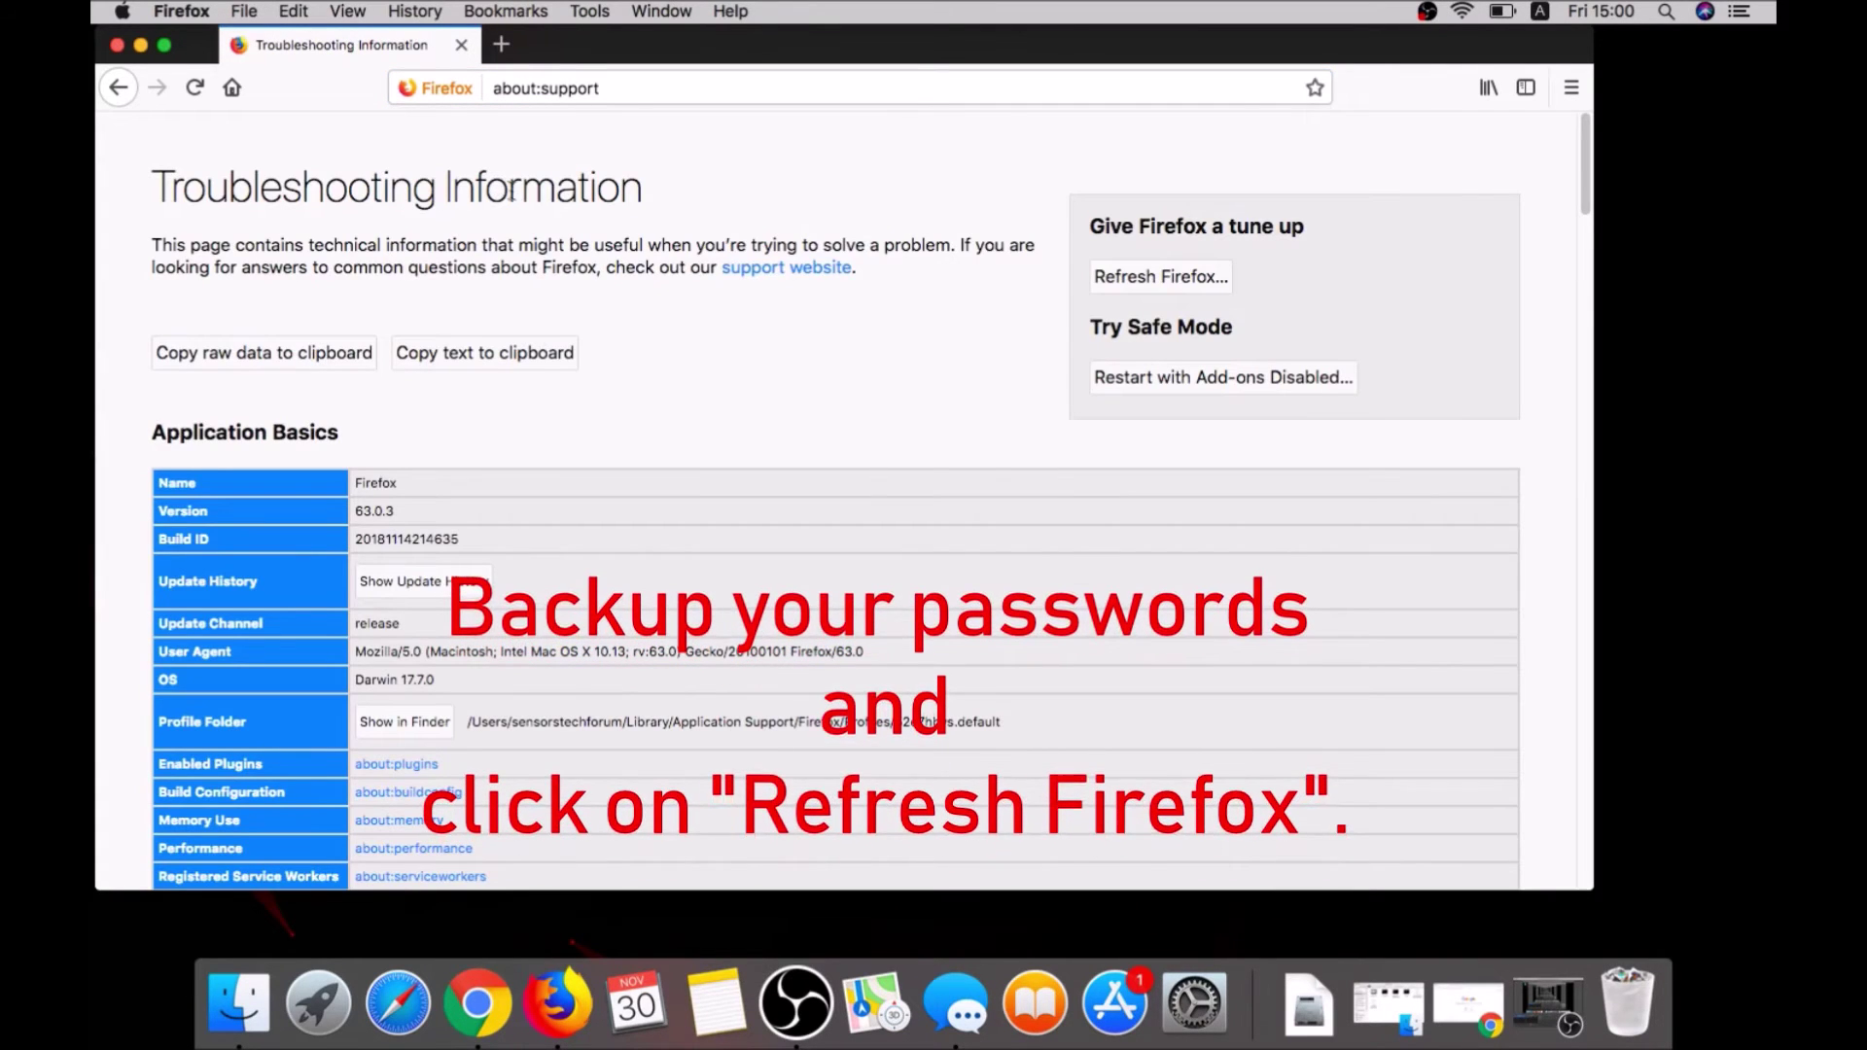
- Refresh Firefox to its default settings, finish the import wizard, and move the restarted browser window aside to expose the desktop folder
left_click(1143, 277)
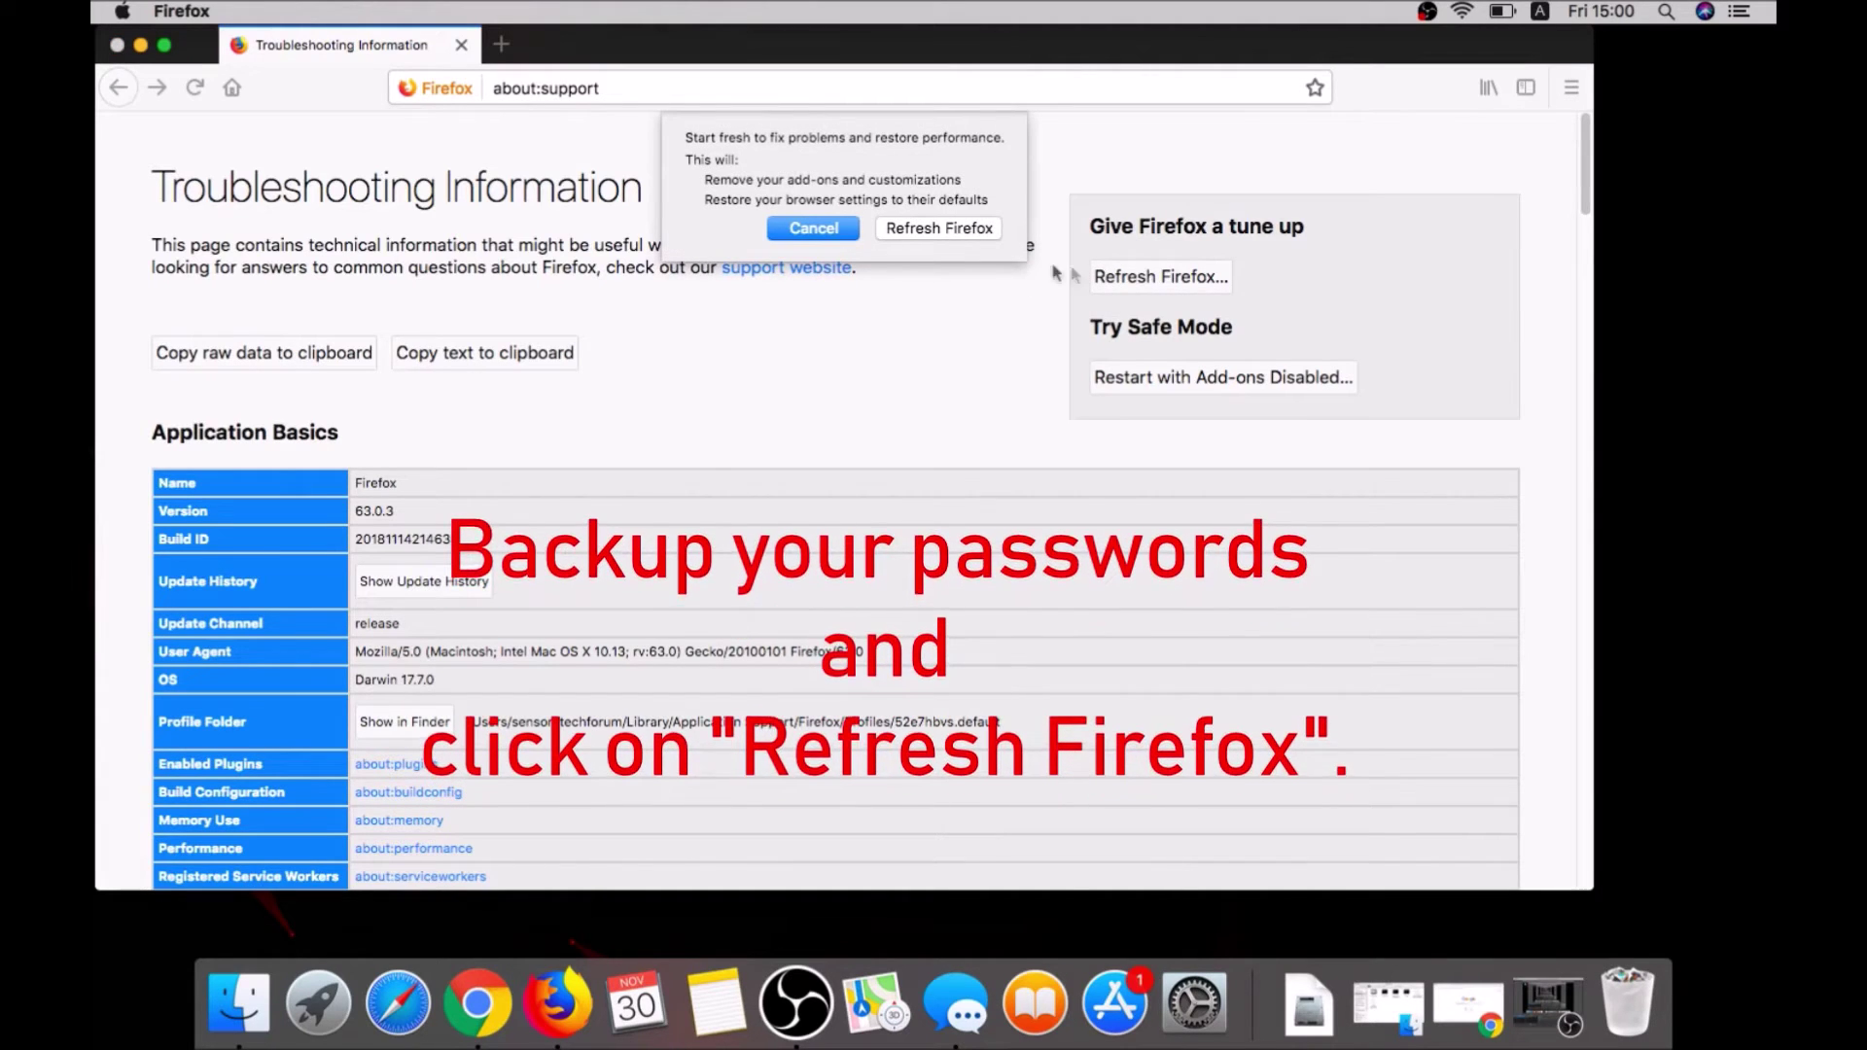
left_click(937, 231)
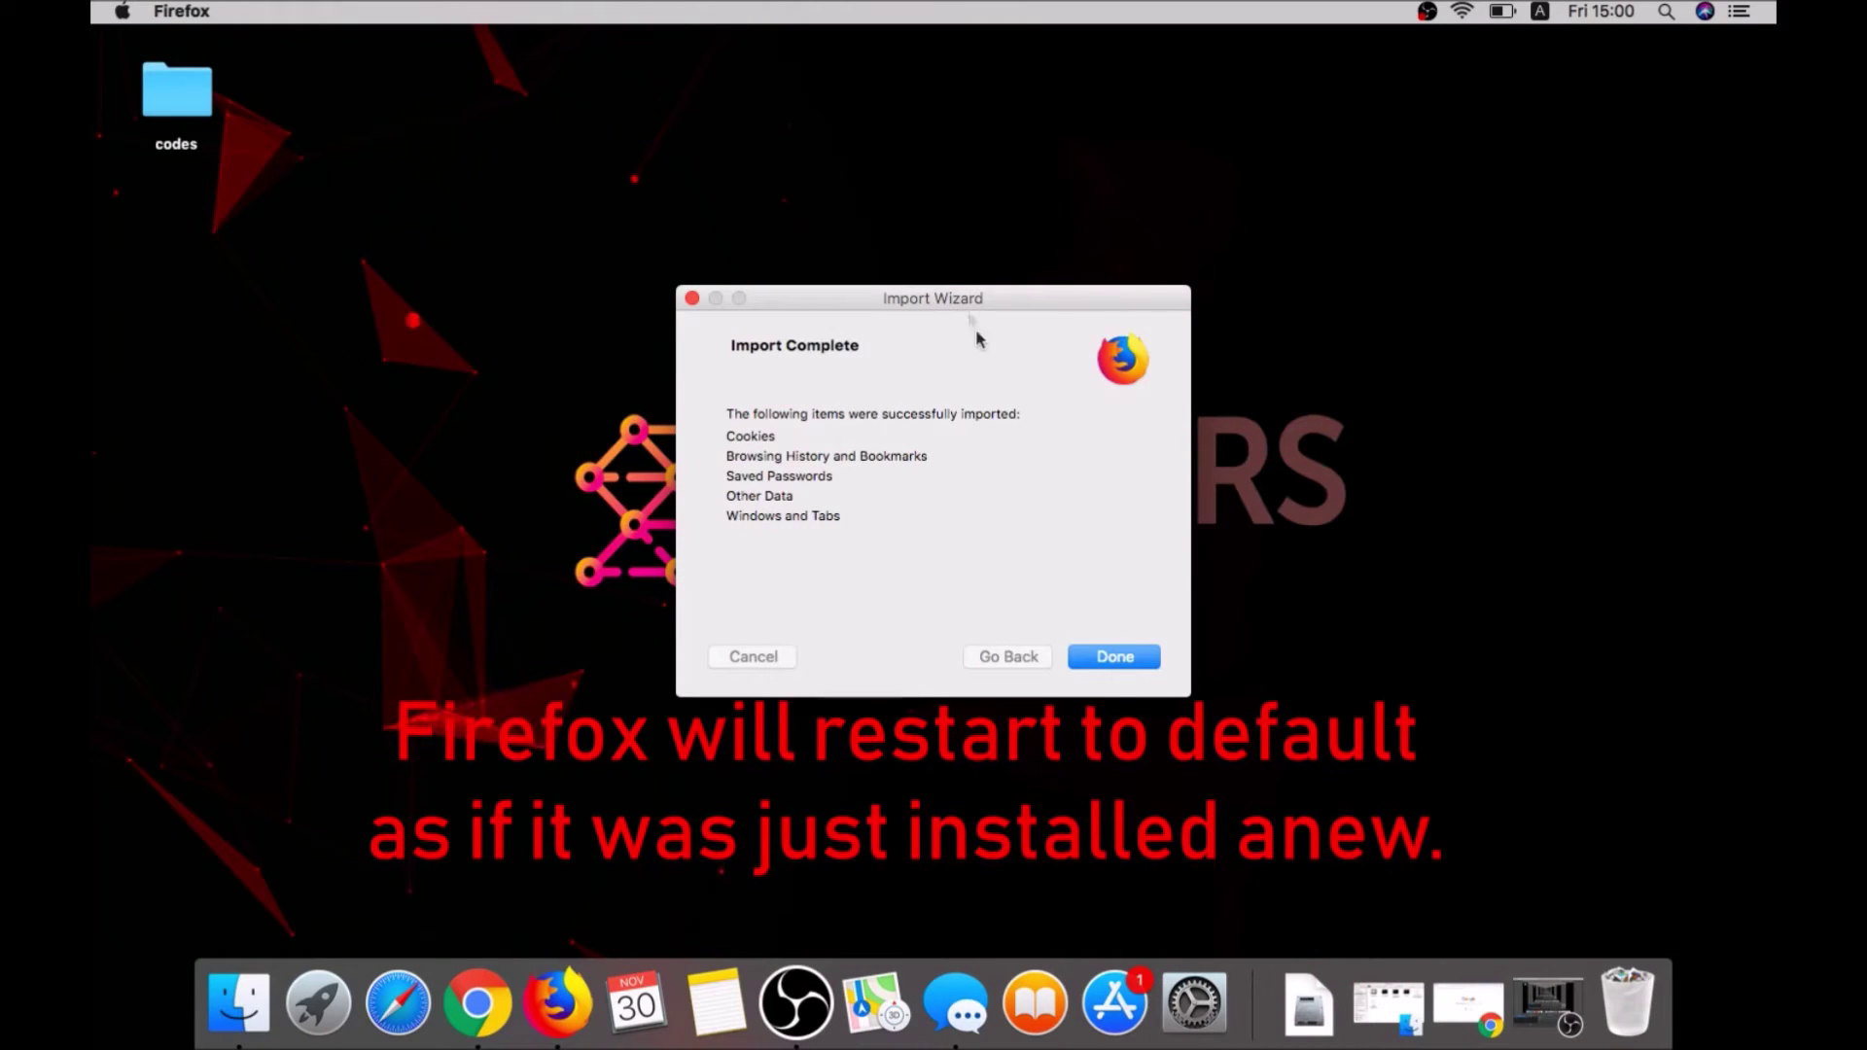
left_click(1110, 659)
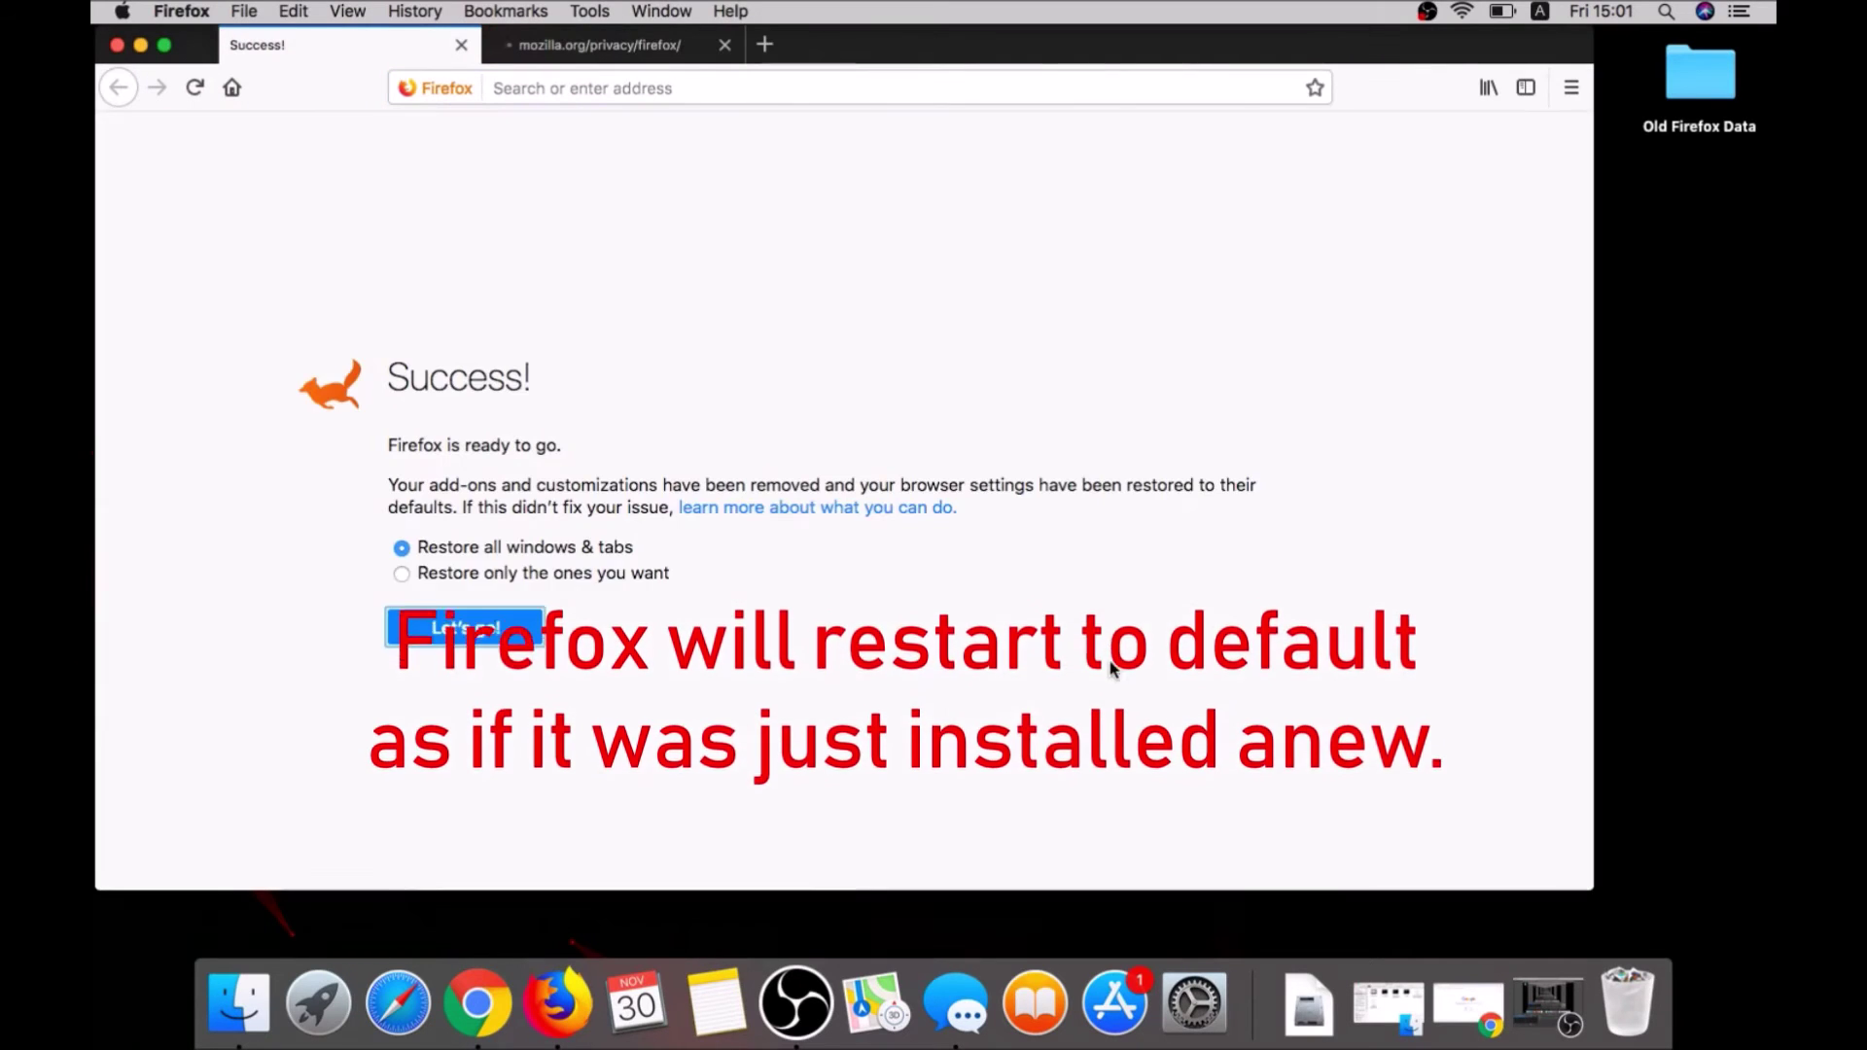
left_click_drag(884, 59, 960, 81)
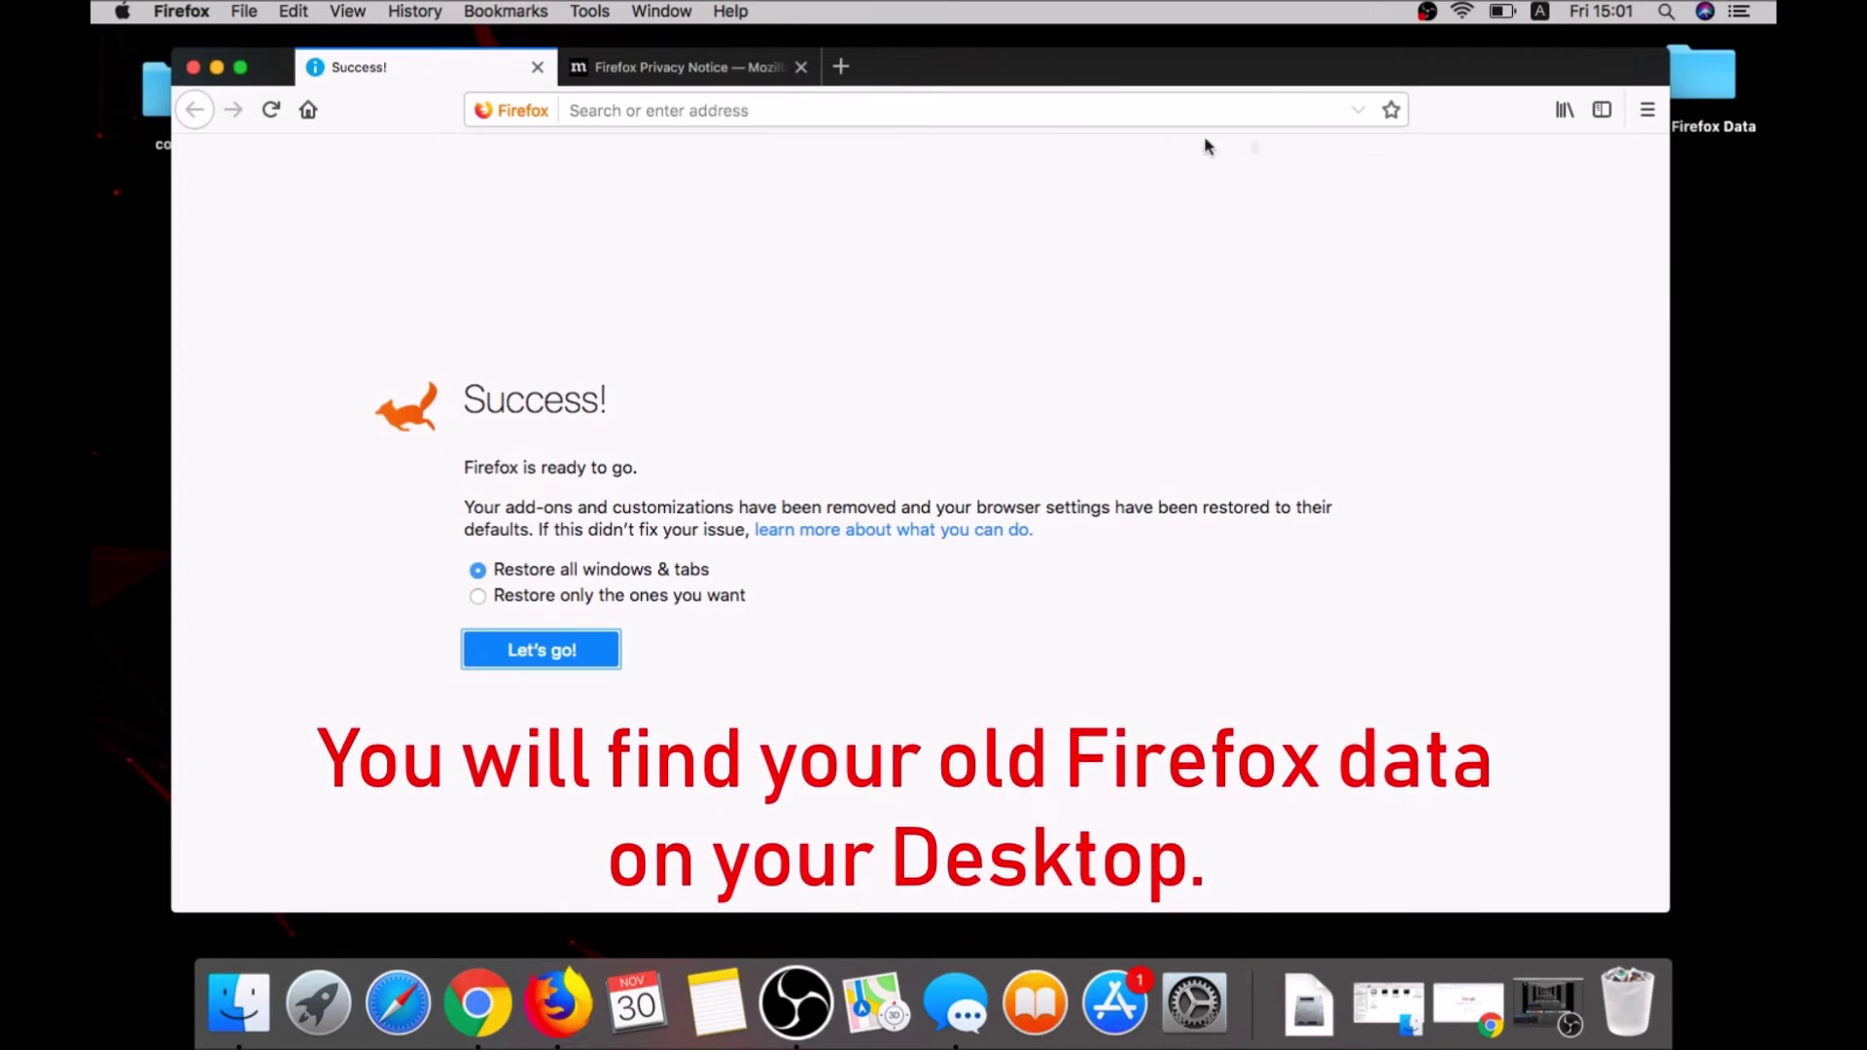
- Select the Old Firefox Data folder on the desktop, move the Firefox window clear of it, and close the window
left_click(1700, 73)
left_click_drag(1618, 79, 1559, 85)
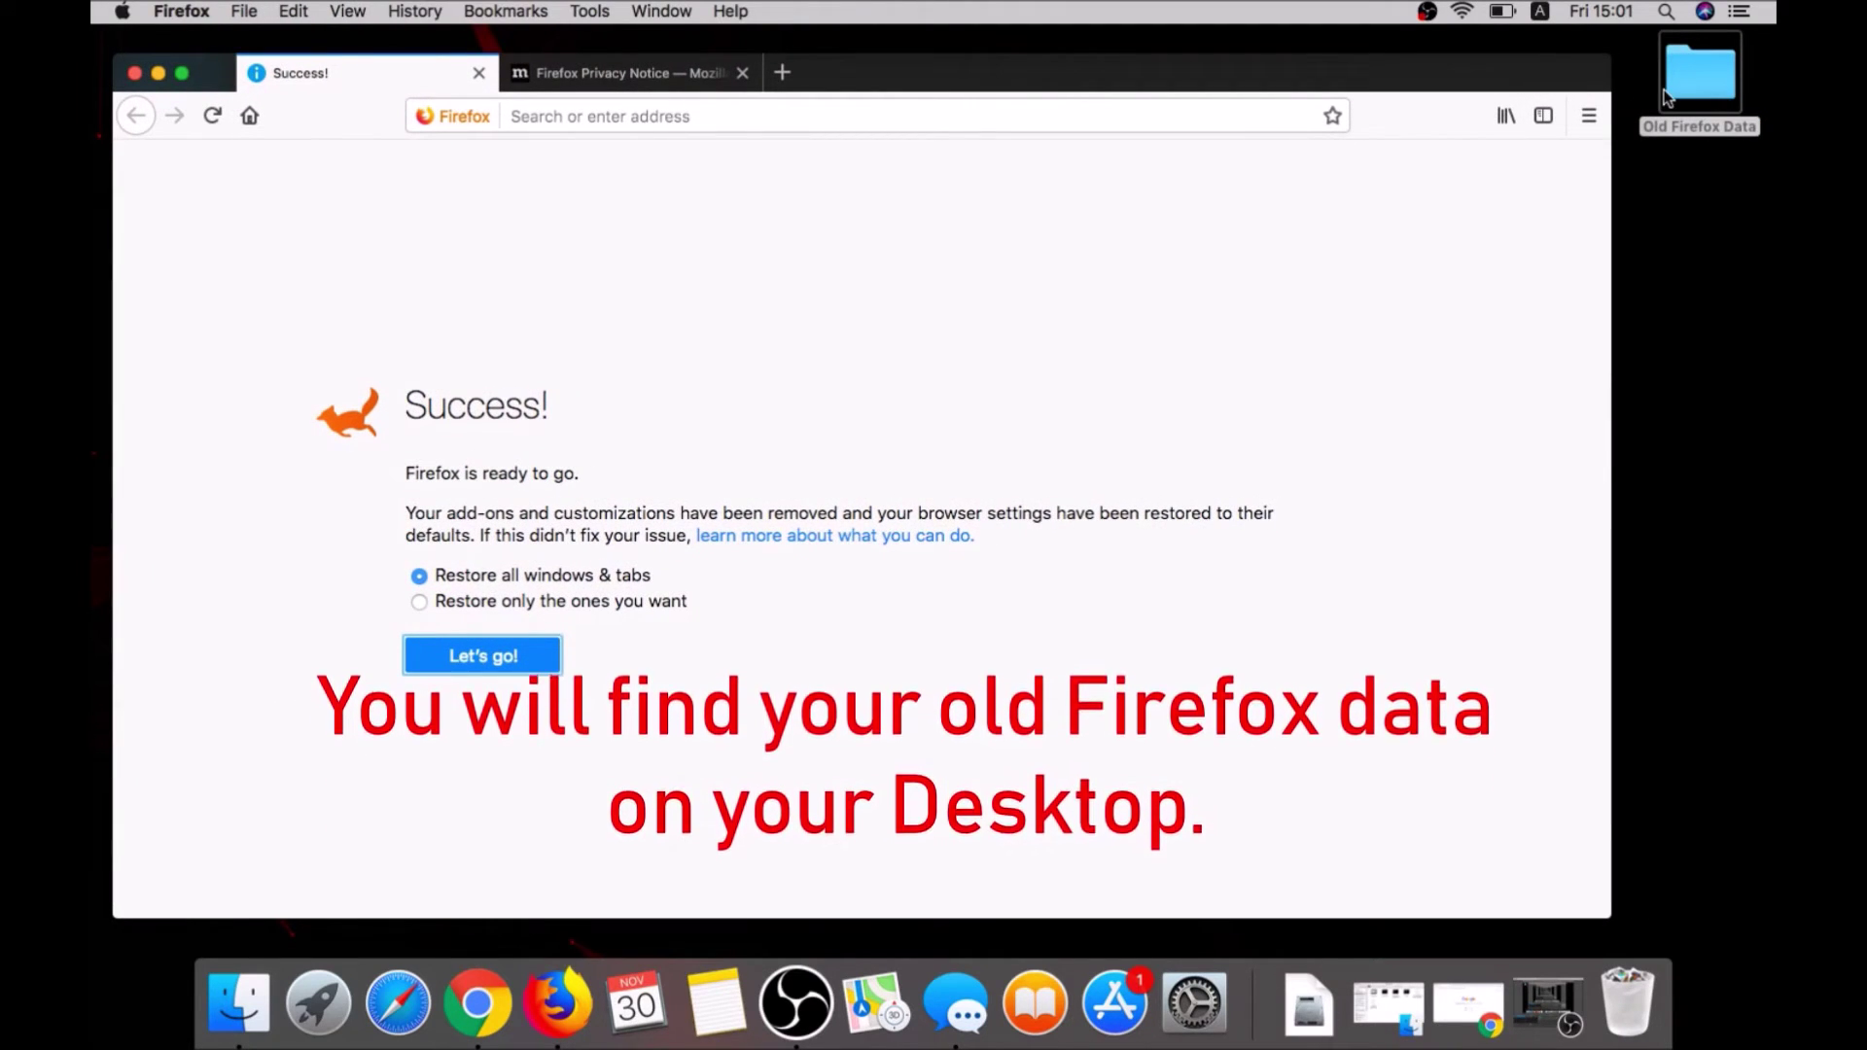
left_click(134, 74)
left_click(1048, 193)
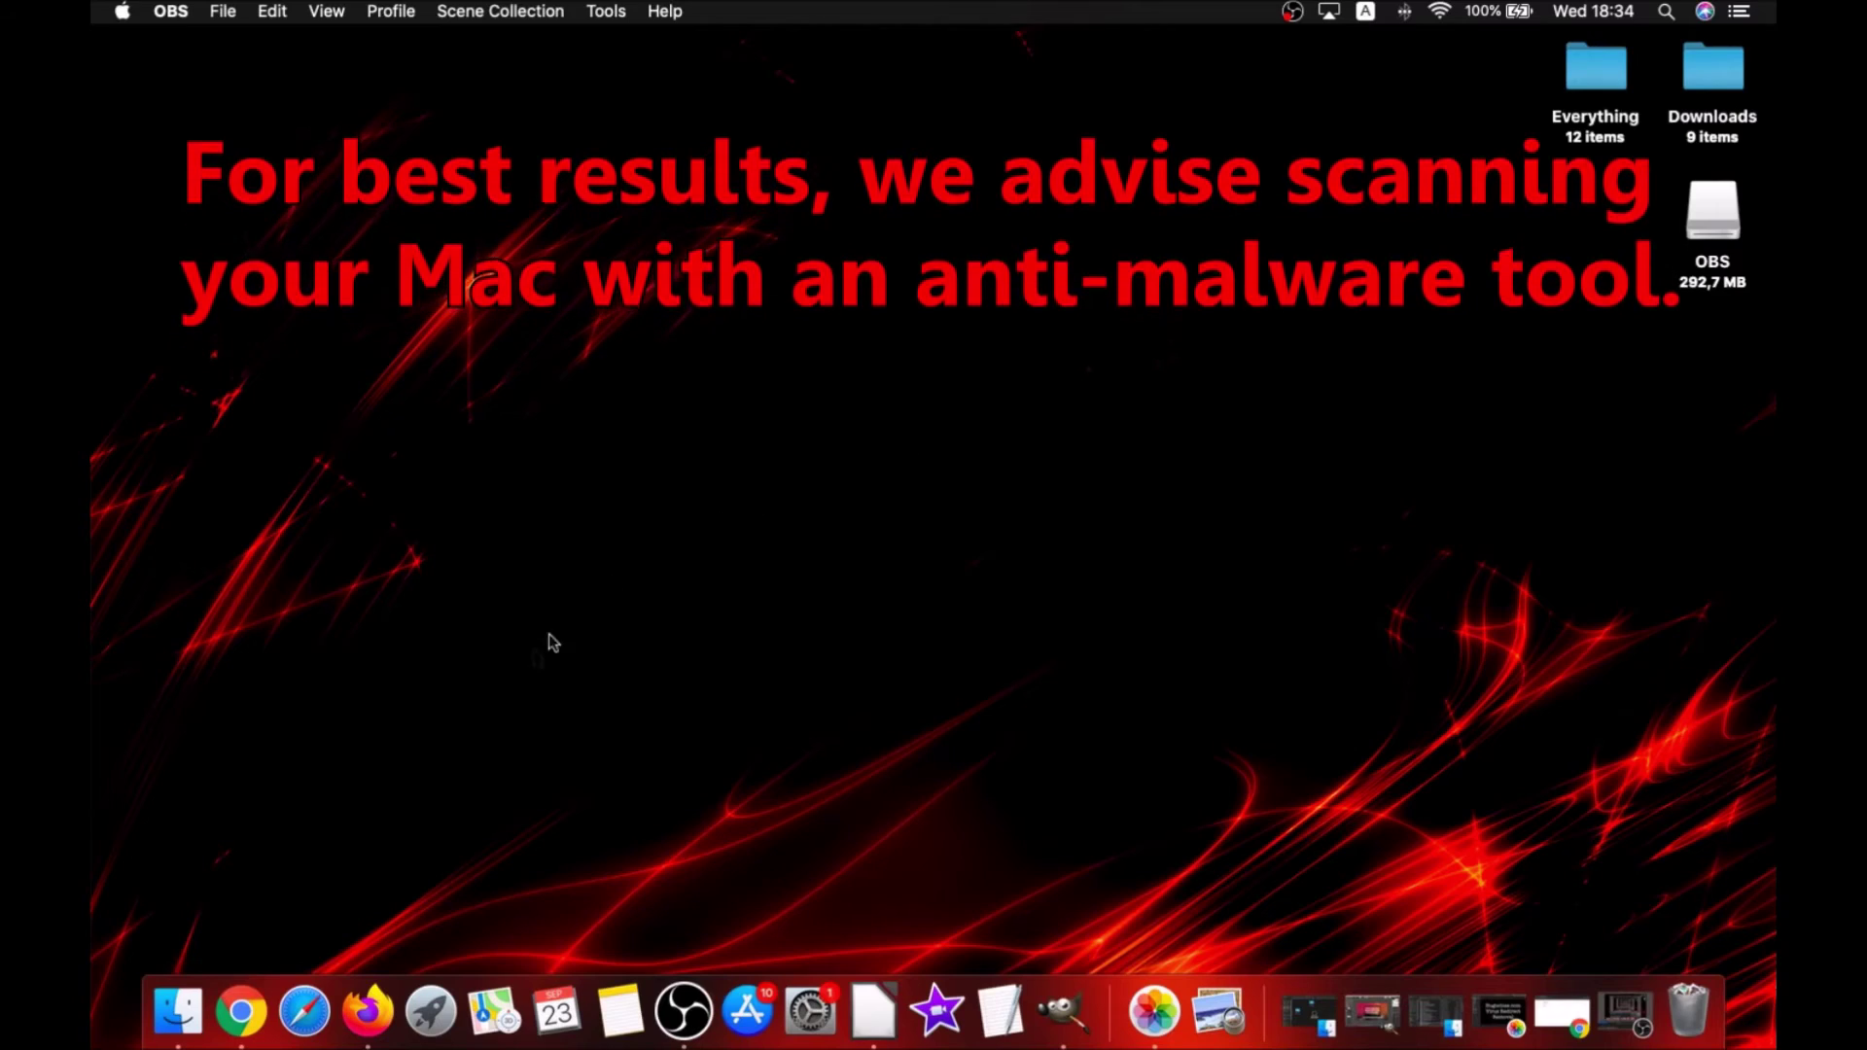
- Switch to Chrome and download SpyHunter for Mac through the Mac Virus Removal Guide page
left_click(243, 1007)
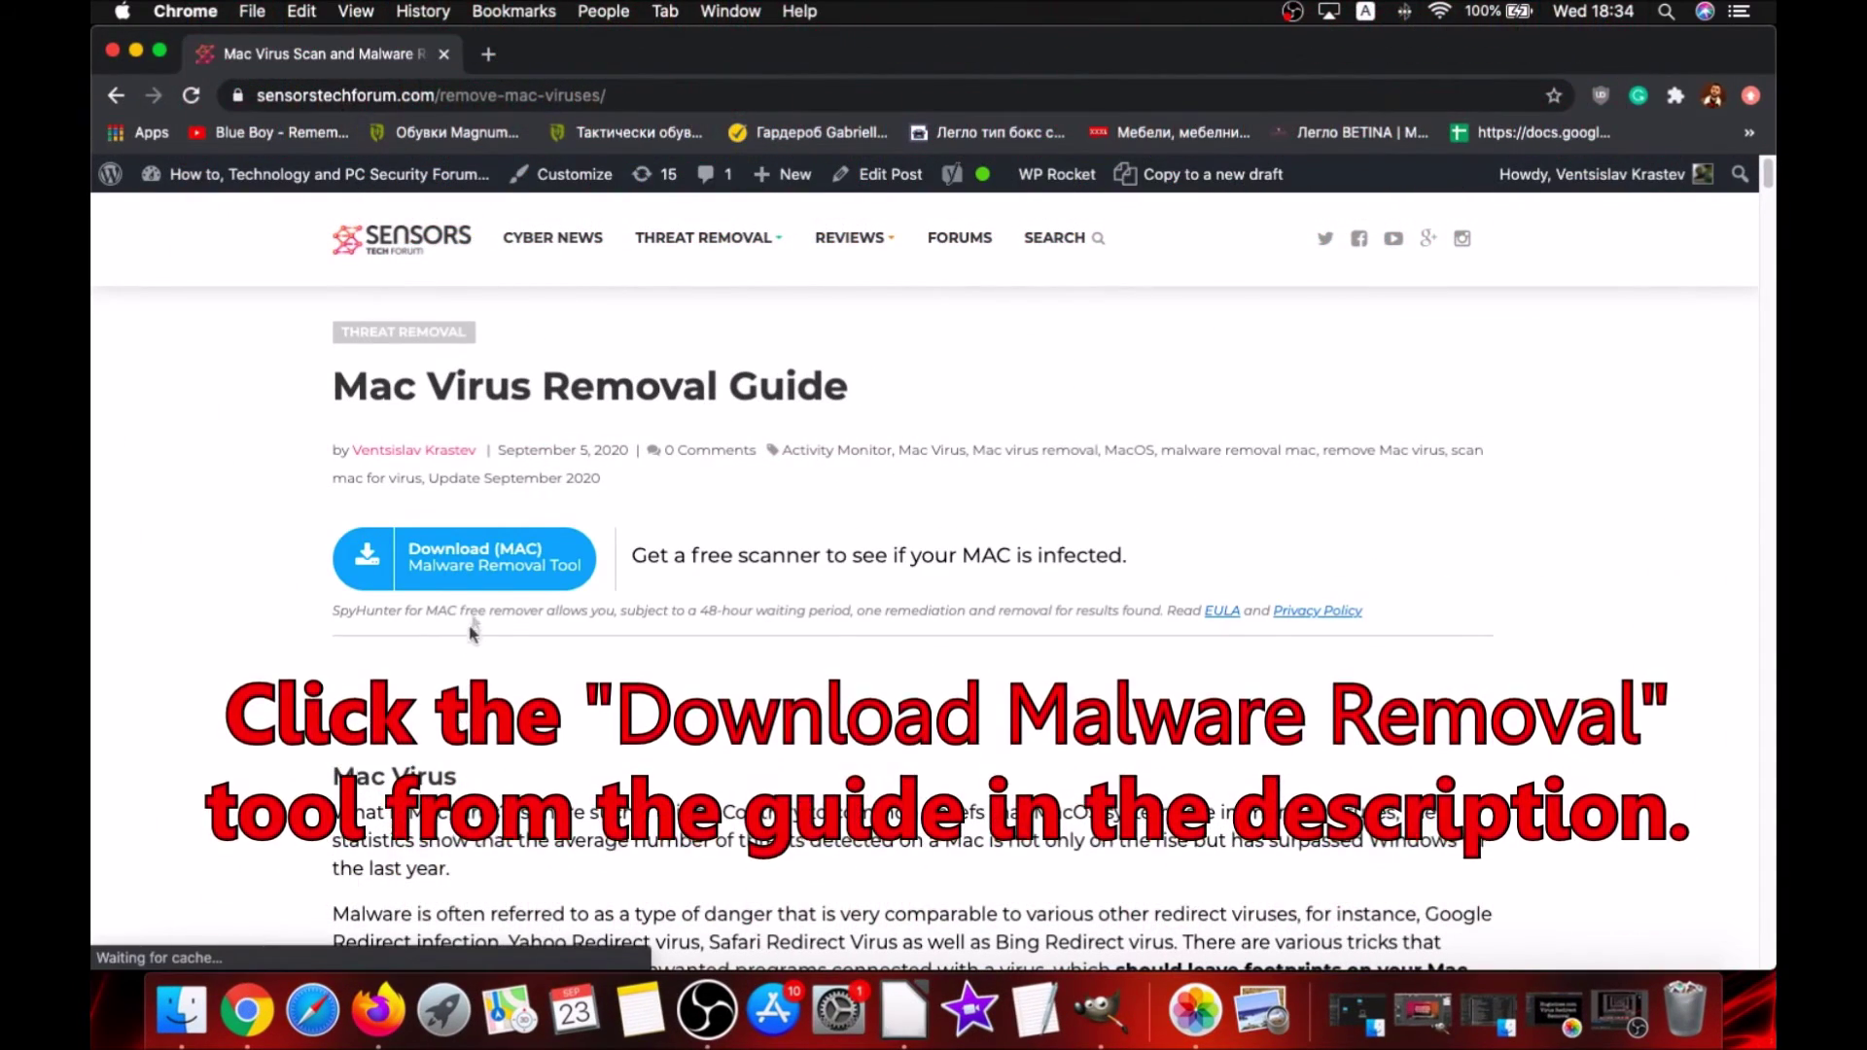
left_click(486, 569)
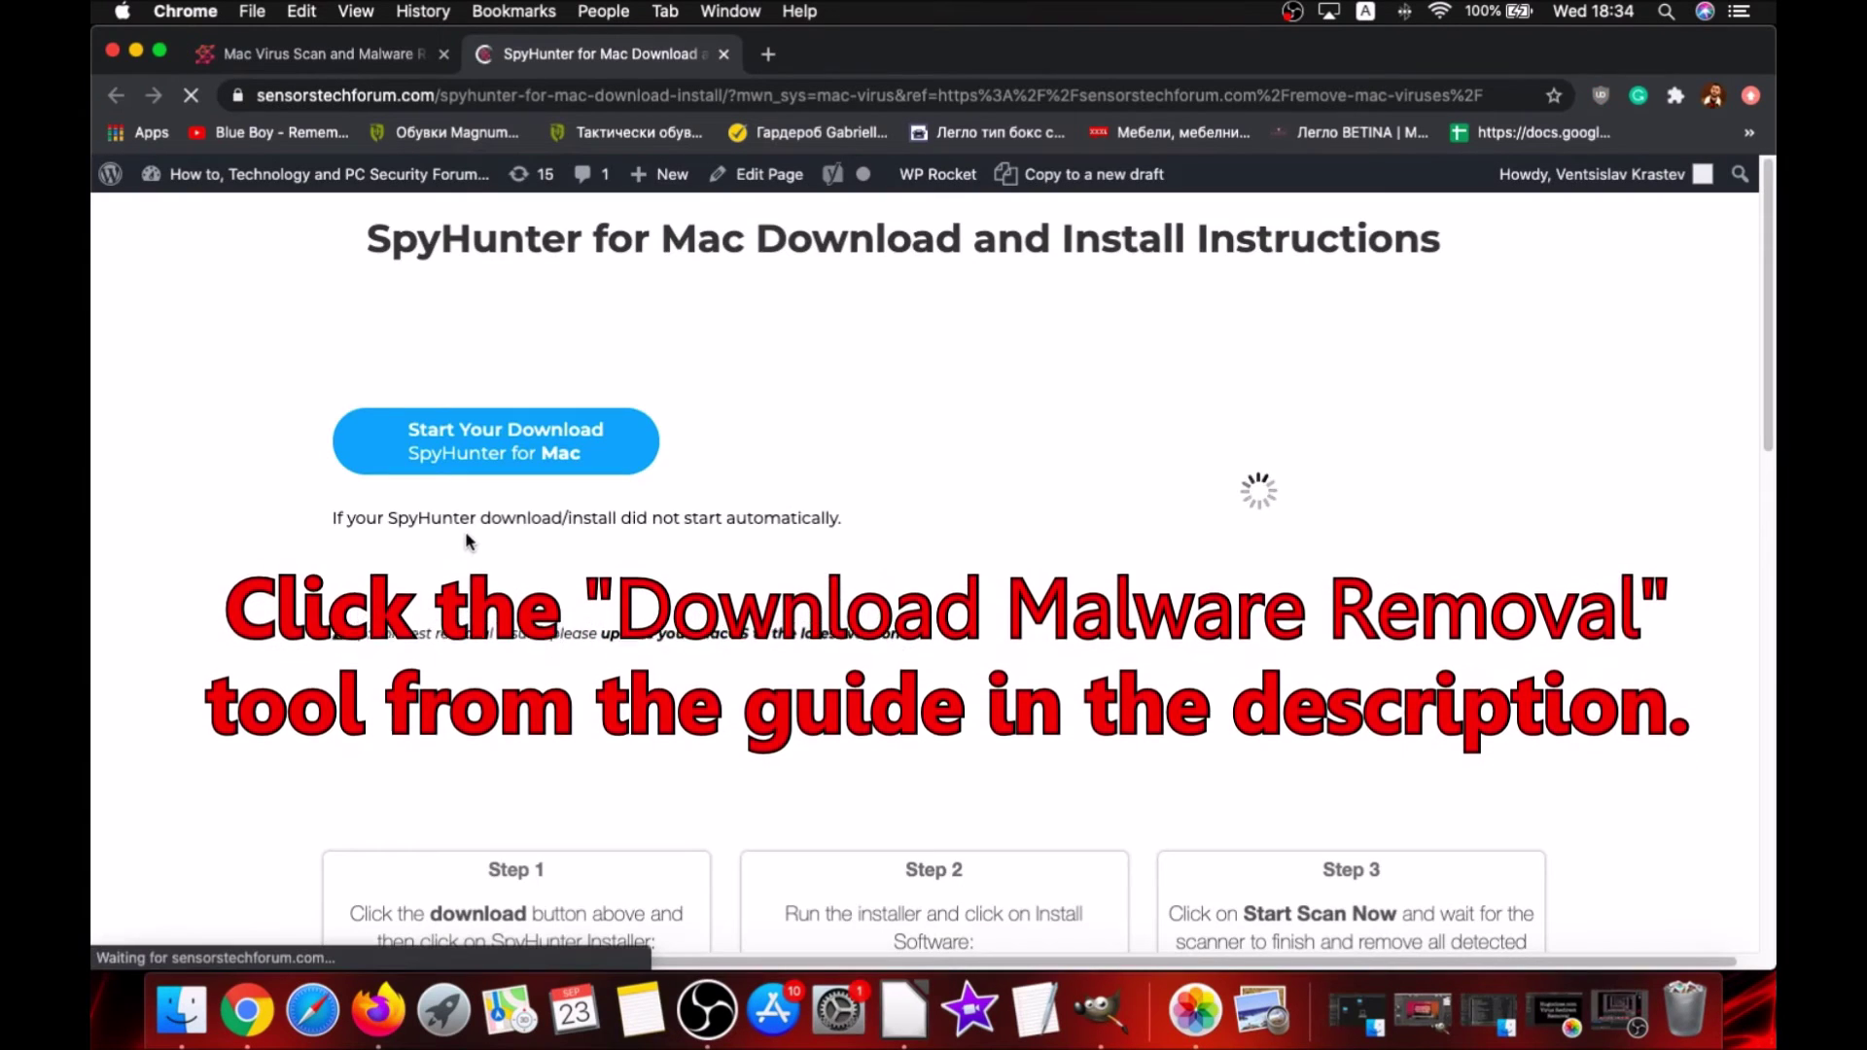
left_click(479, 440)
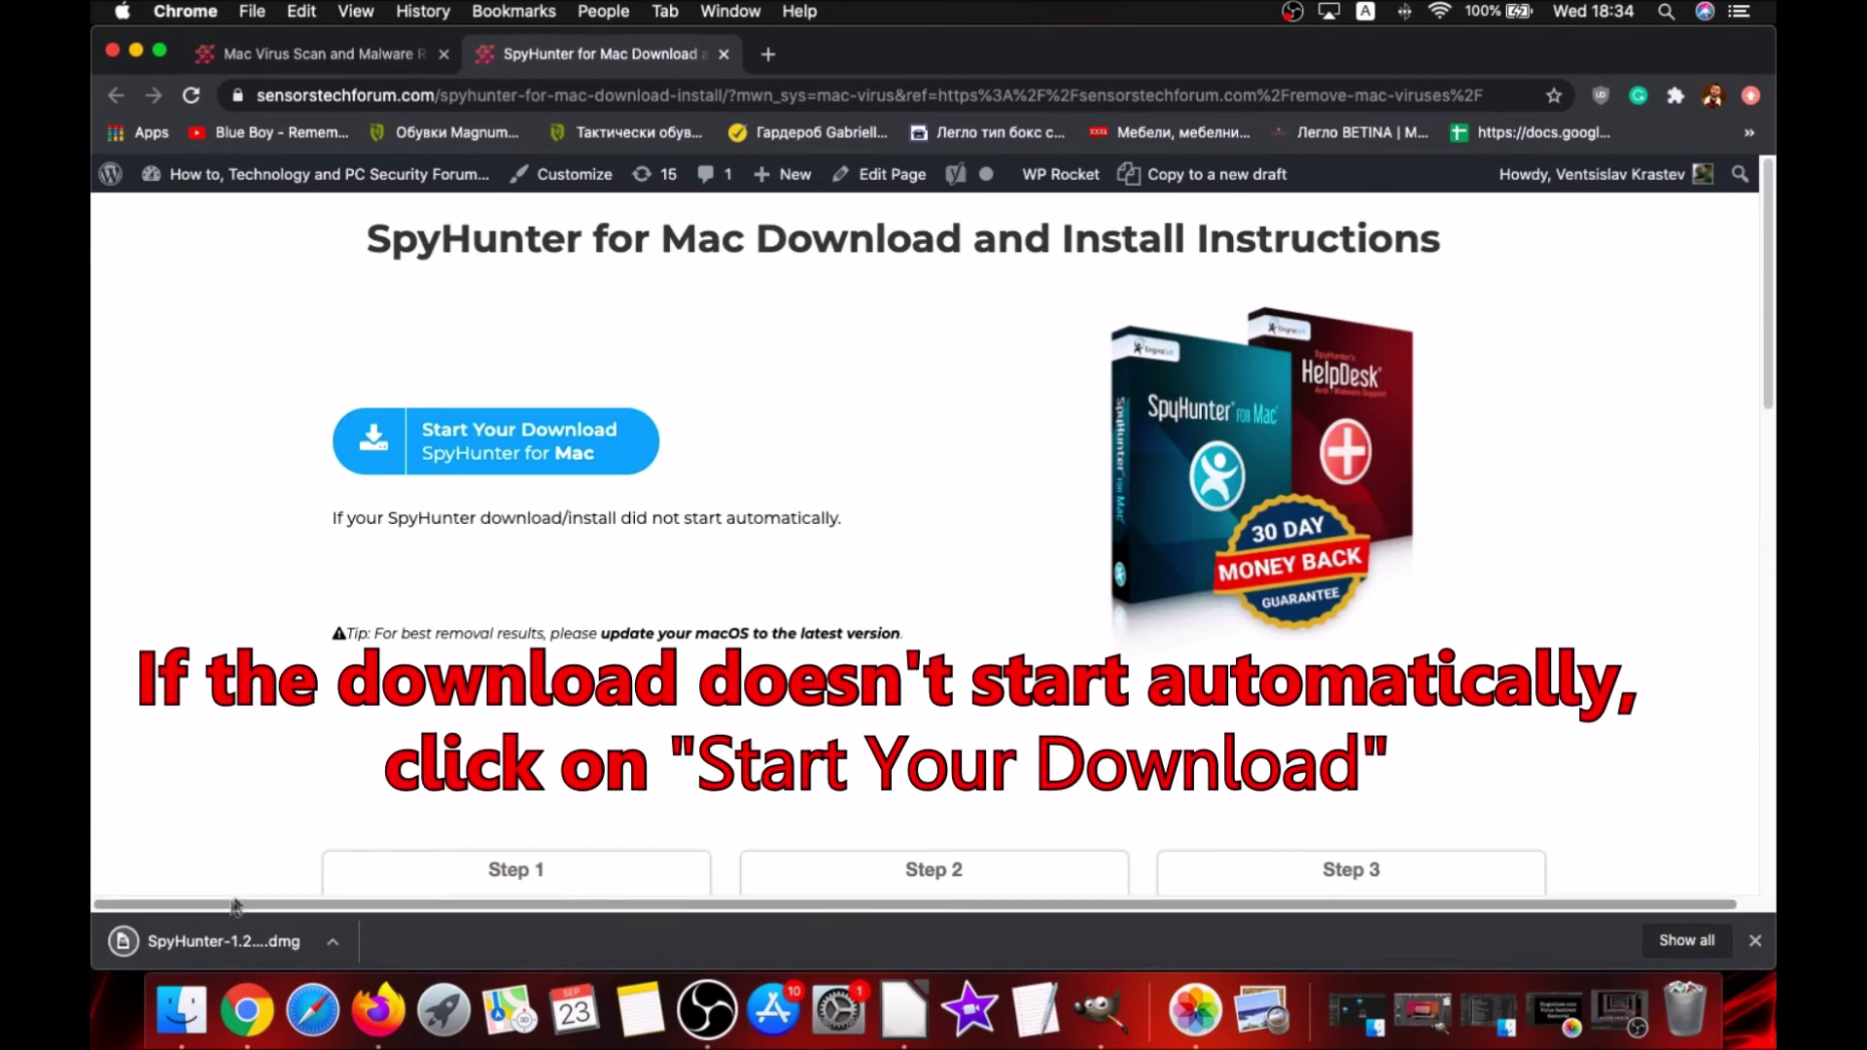
- Open the downloaded SpyHunter installer disk image and minimize the browser window while it is verified
left_click(174, 944)
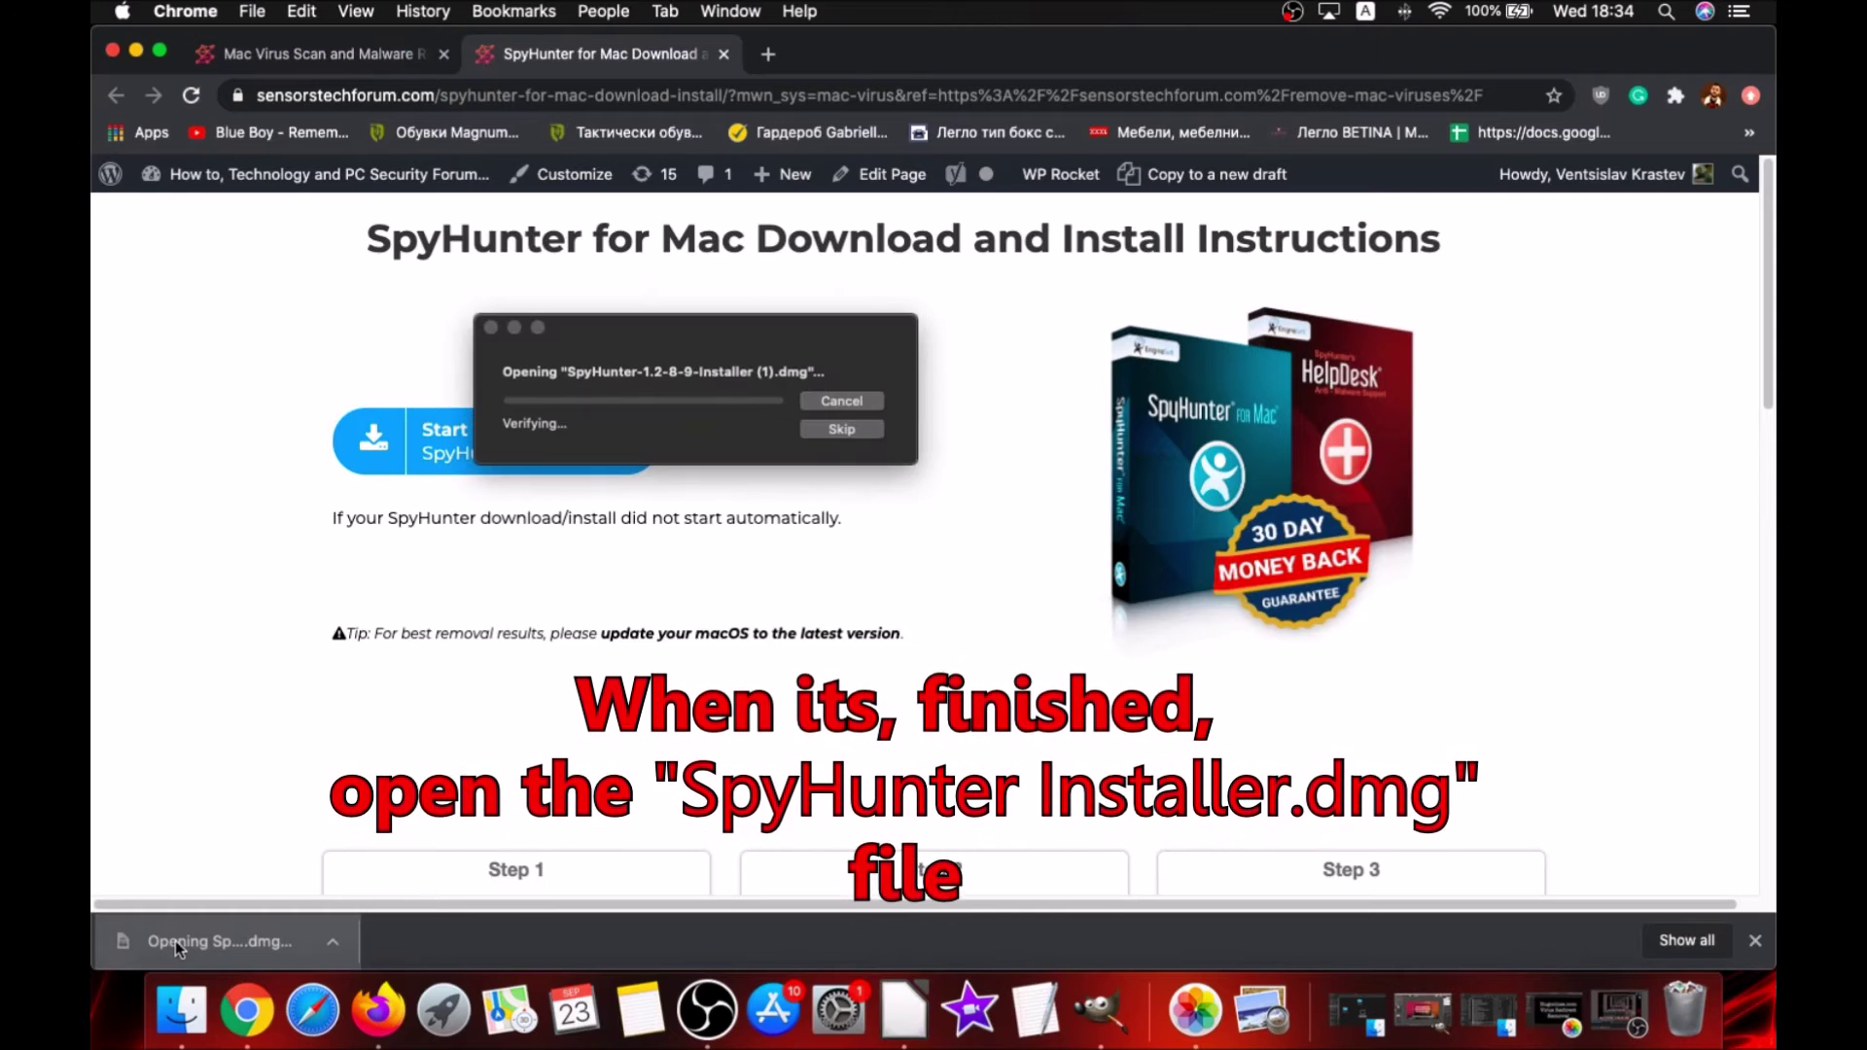
left_click(137, 50)
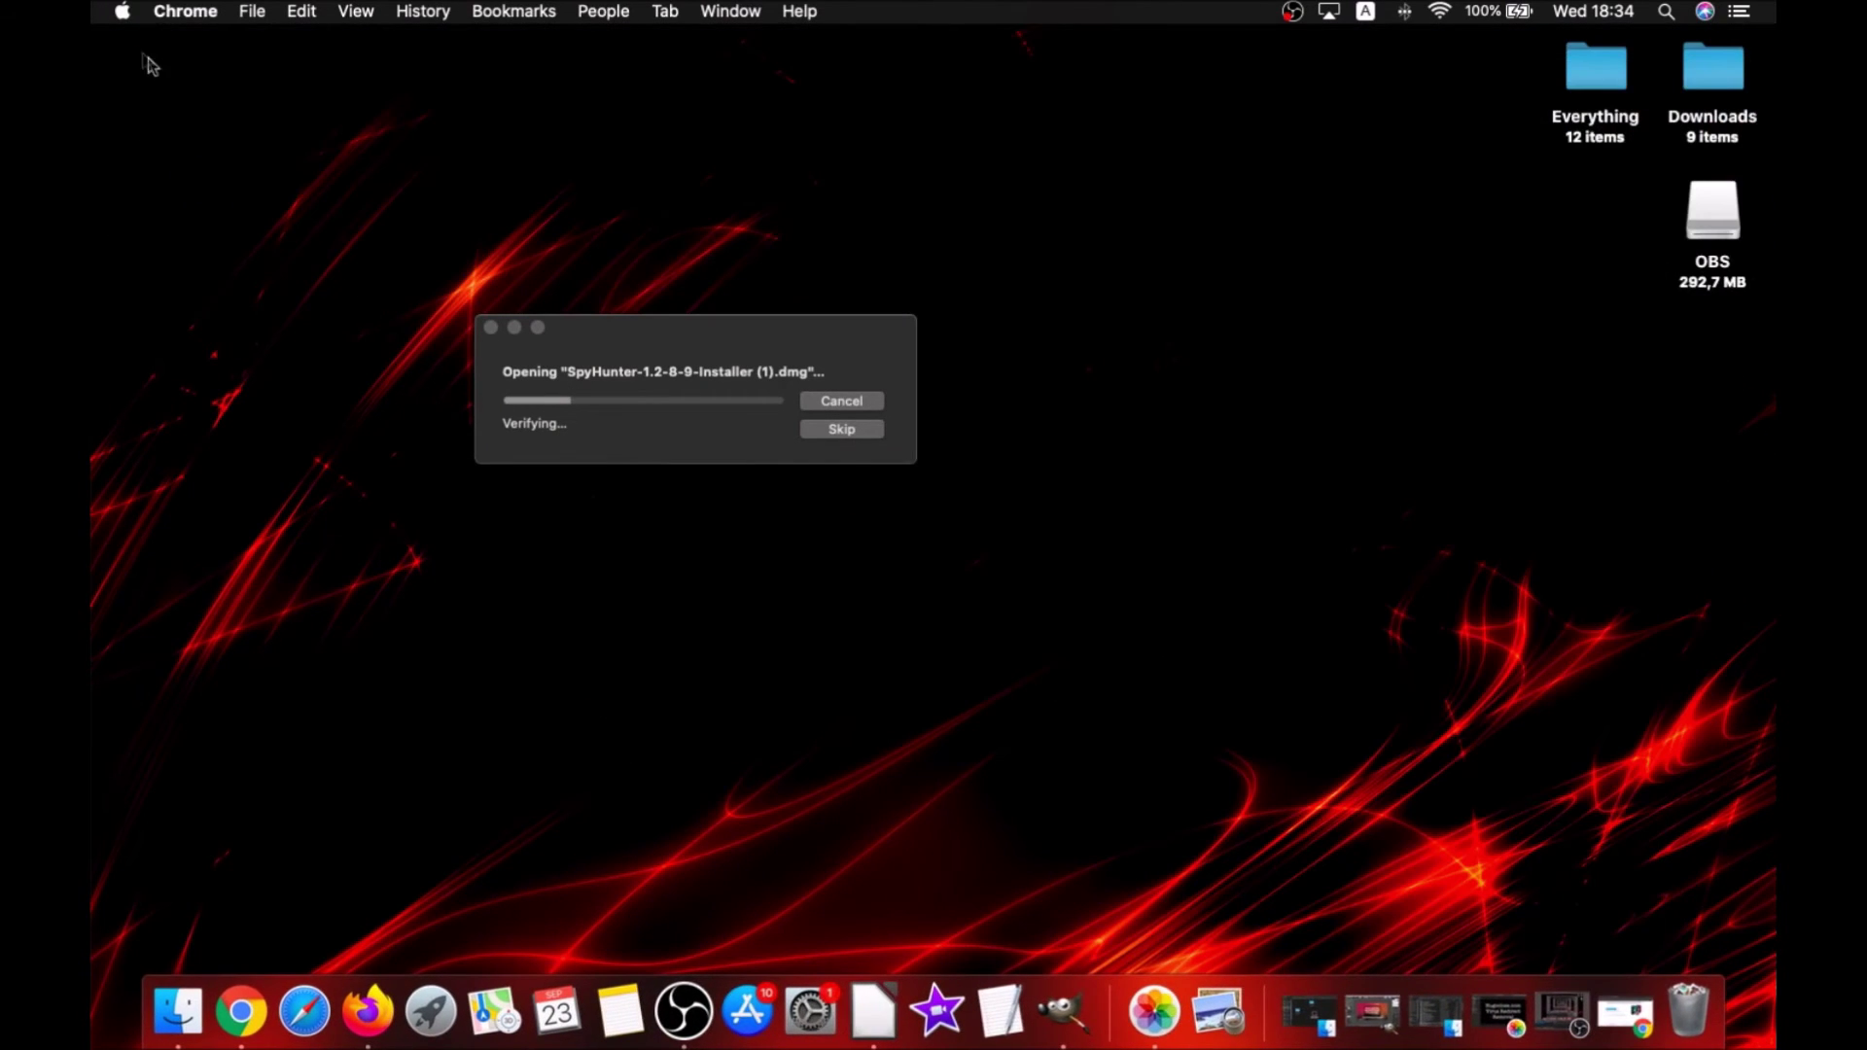
left_click_drag(639, 333, 848, 417)
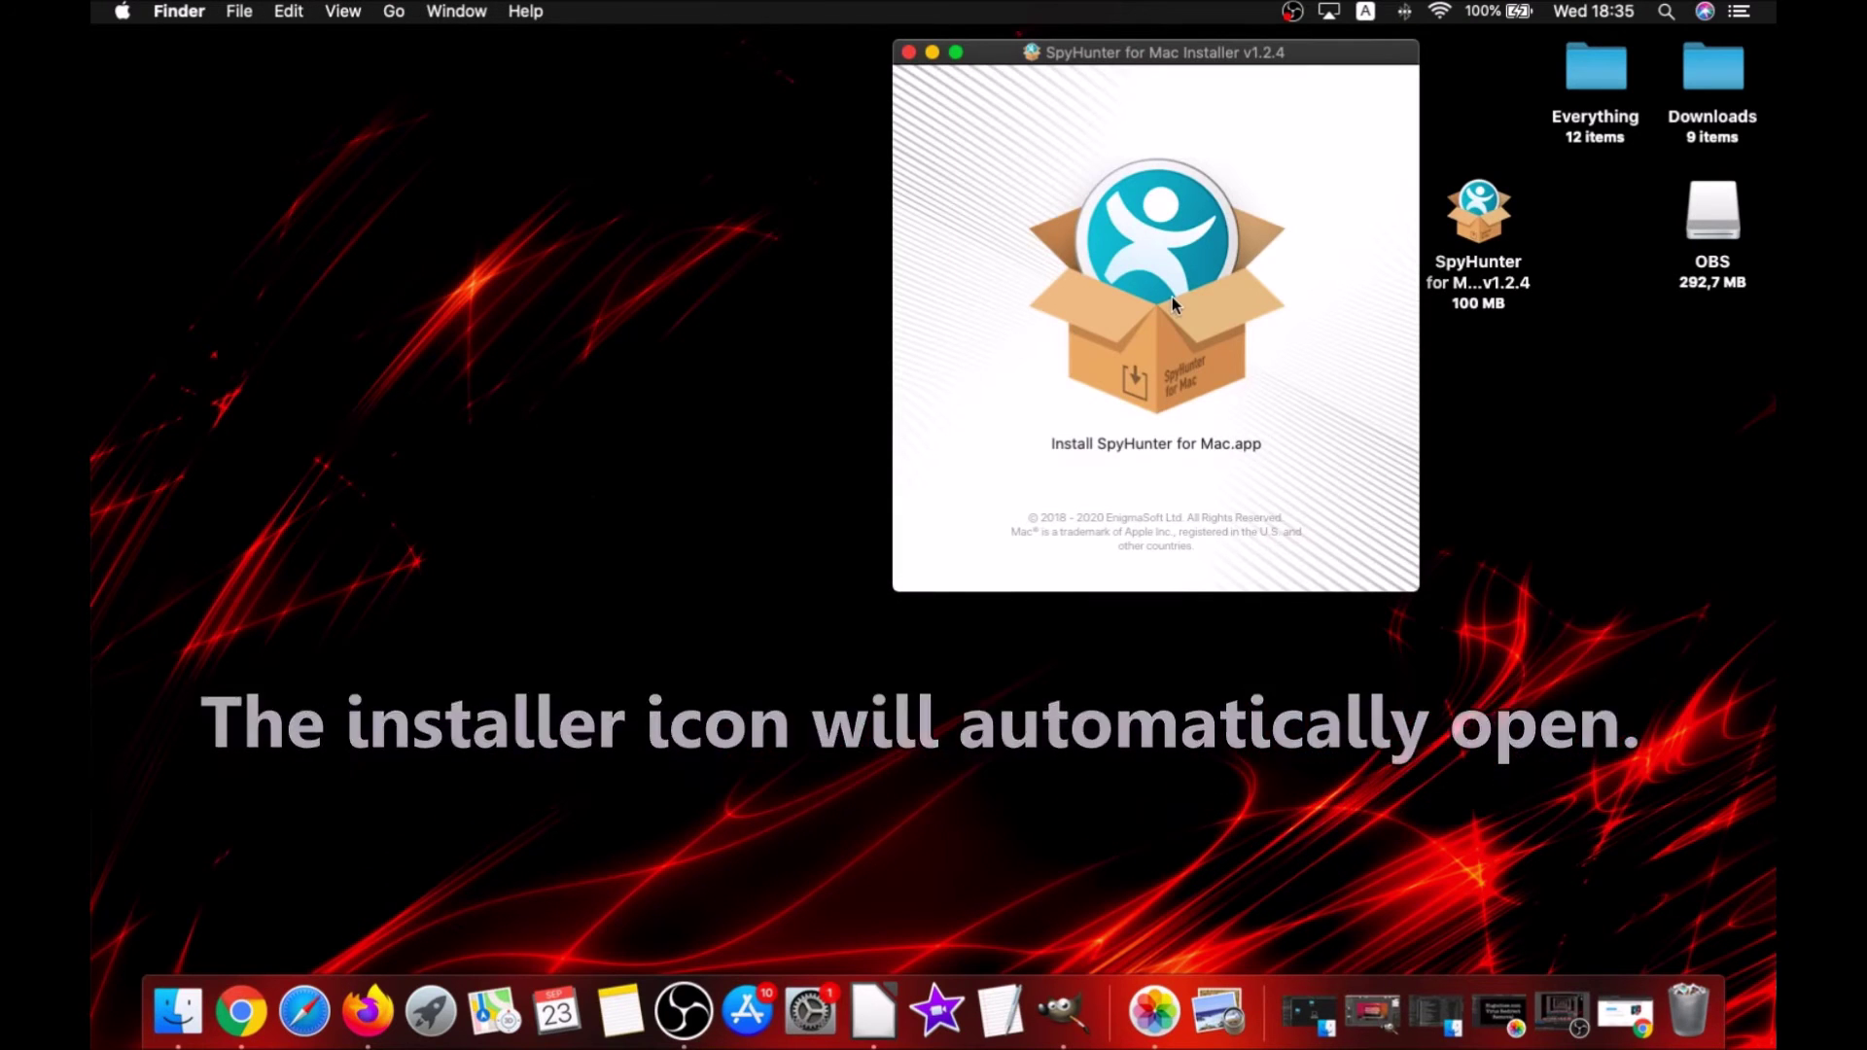
- Launch Install SpyHunter for Mac, allow it to open, accept the EULA and privacy terms, and install it
left_click(1171, 298)
double_click(1171, 298)
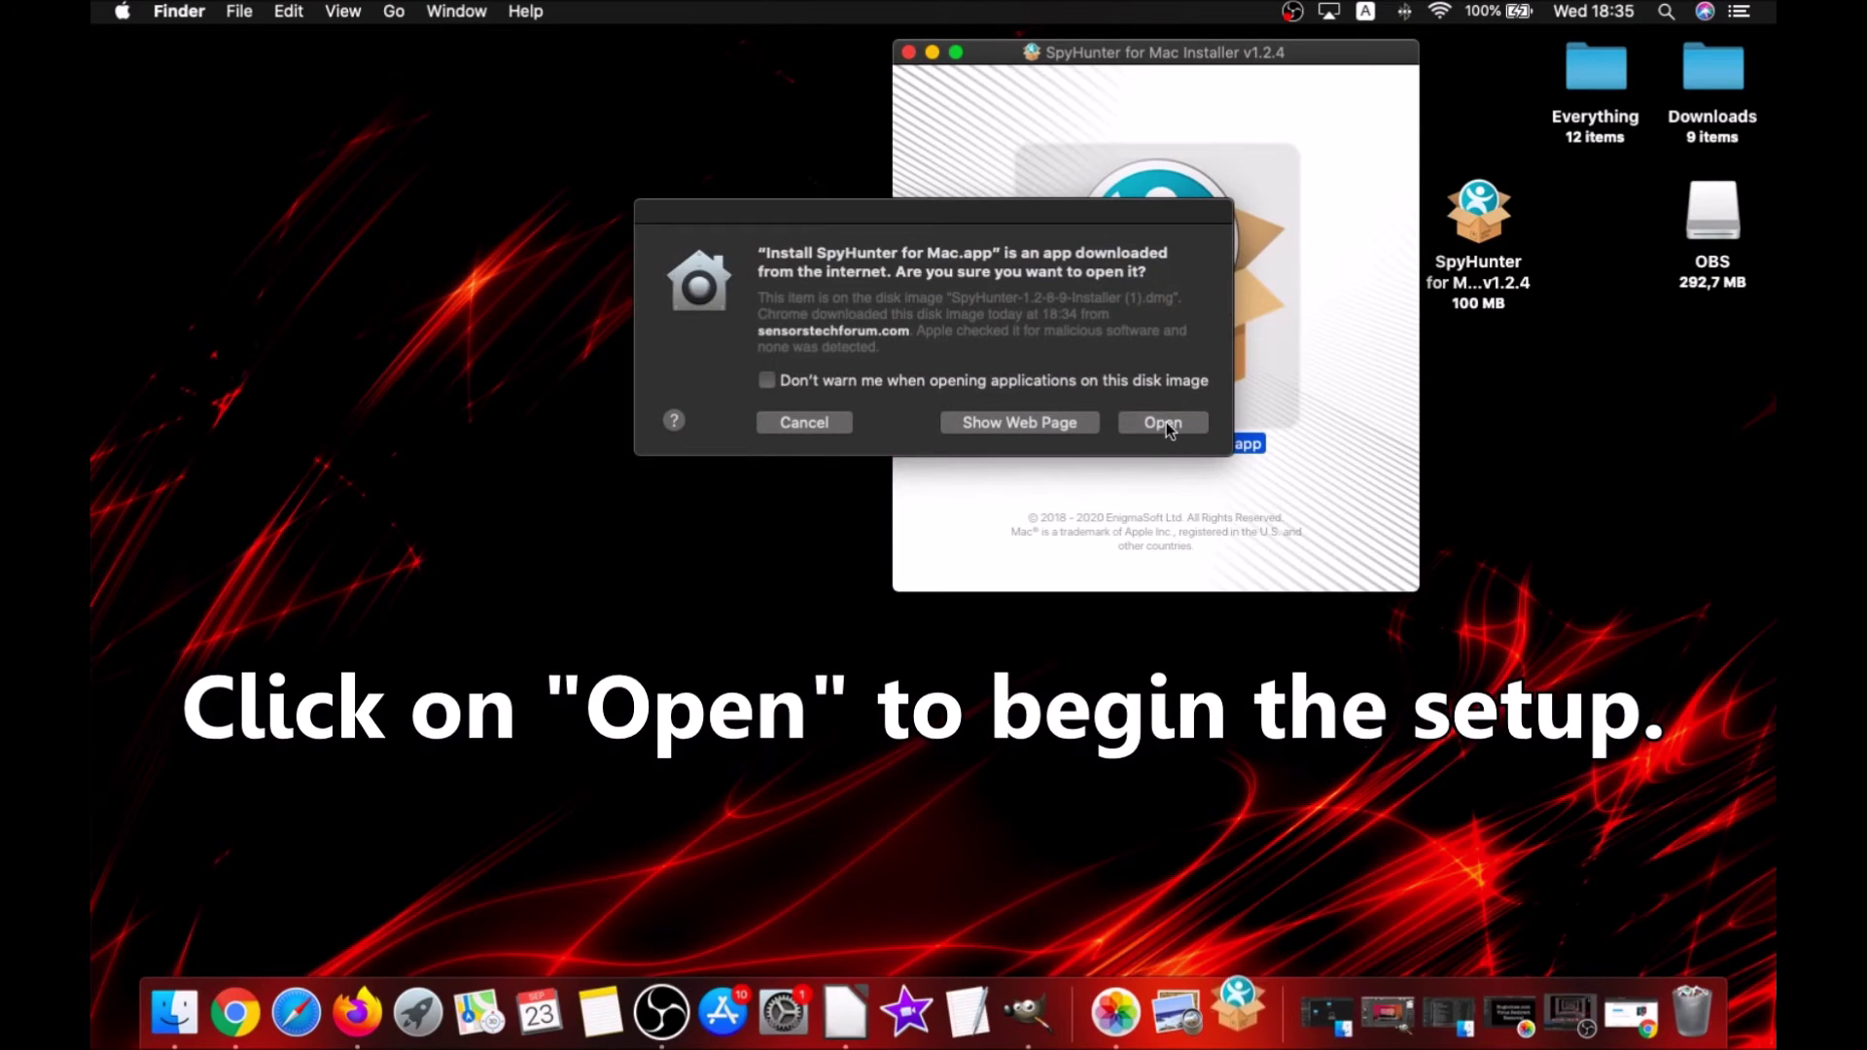
left_click(1164, 423)
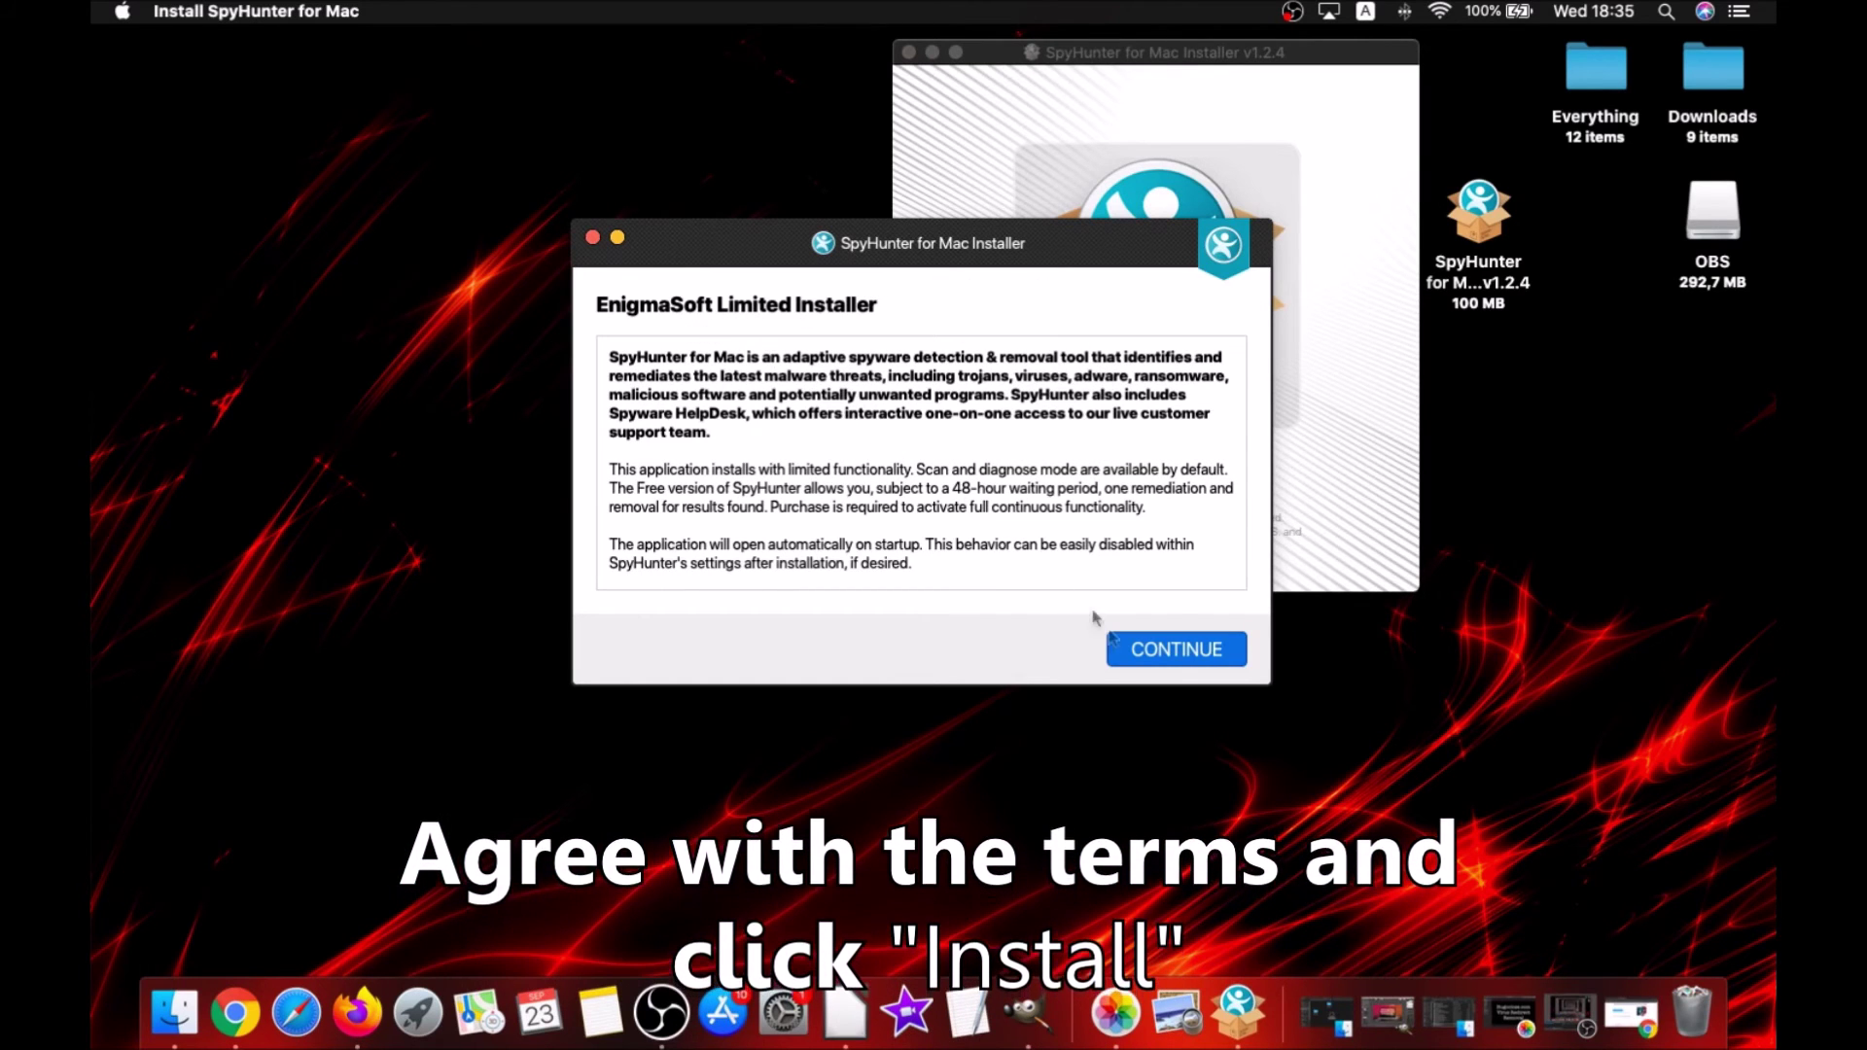
left_click(1136, 652)
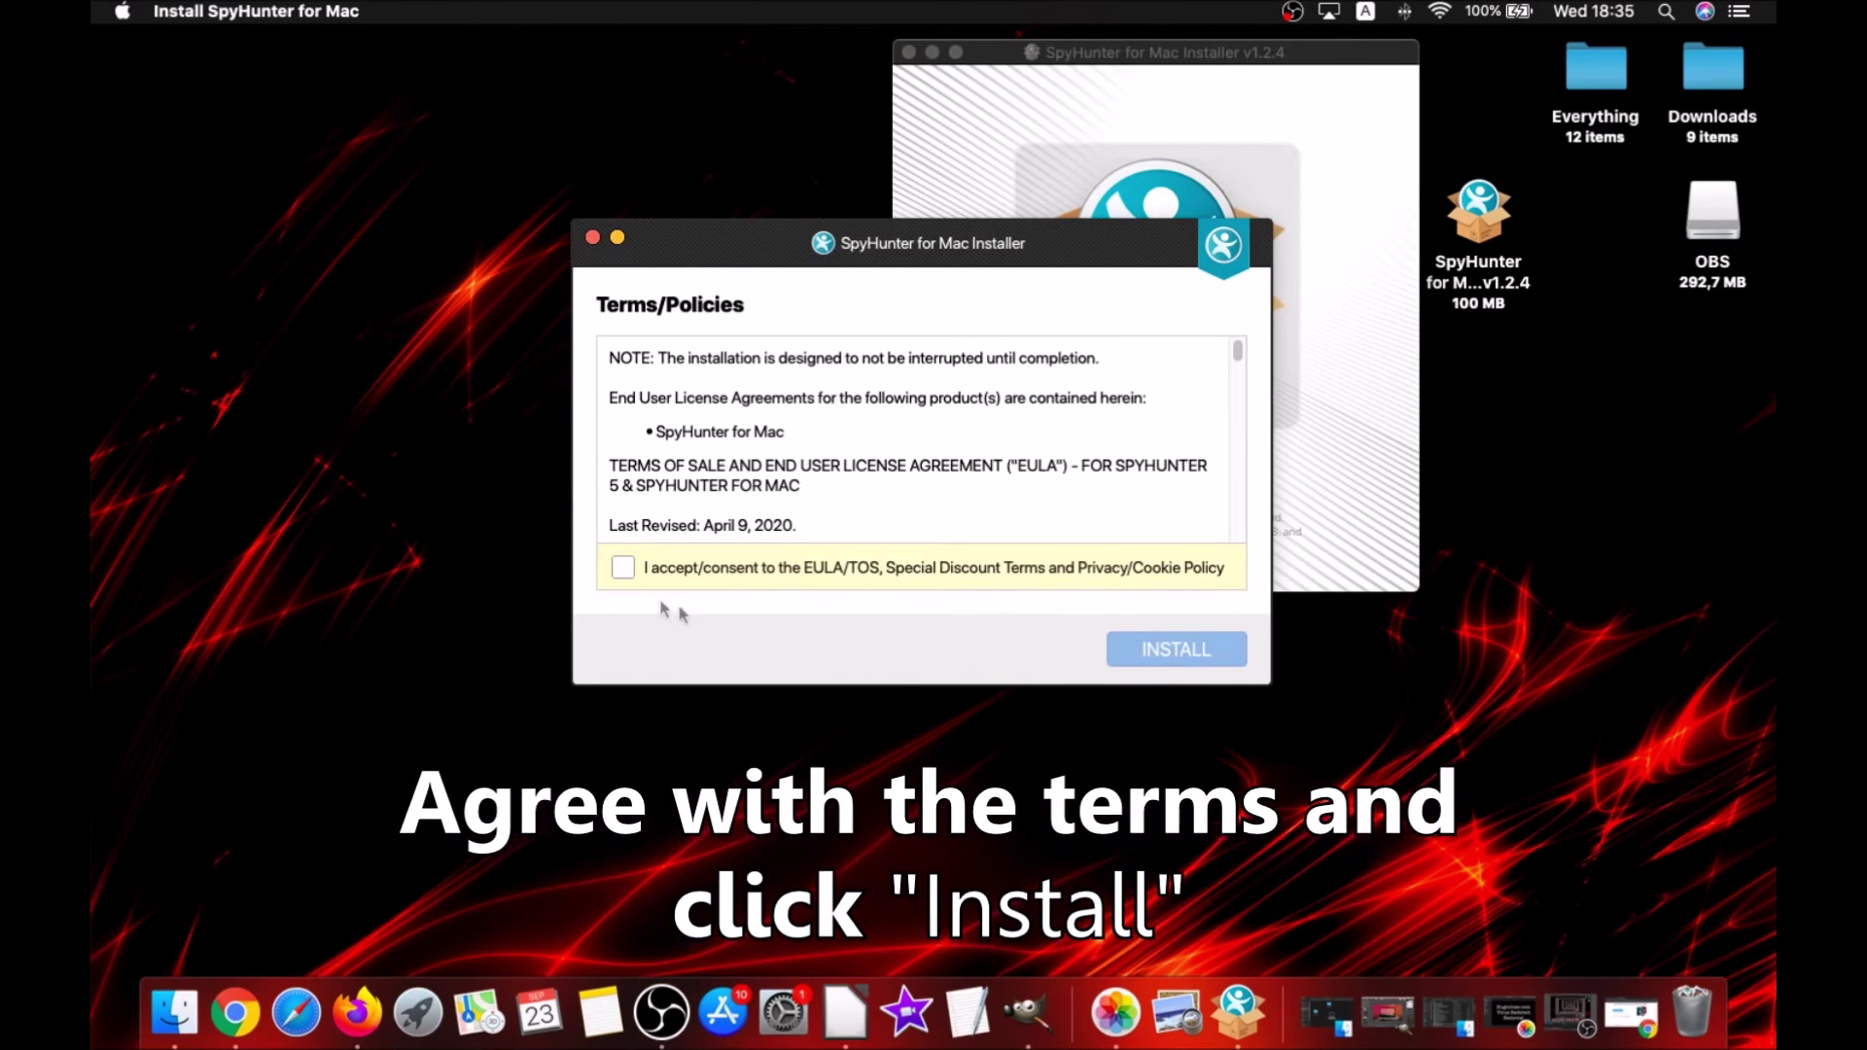
left_click(1154, 661)
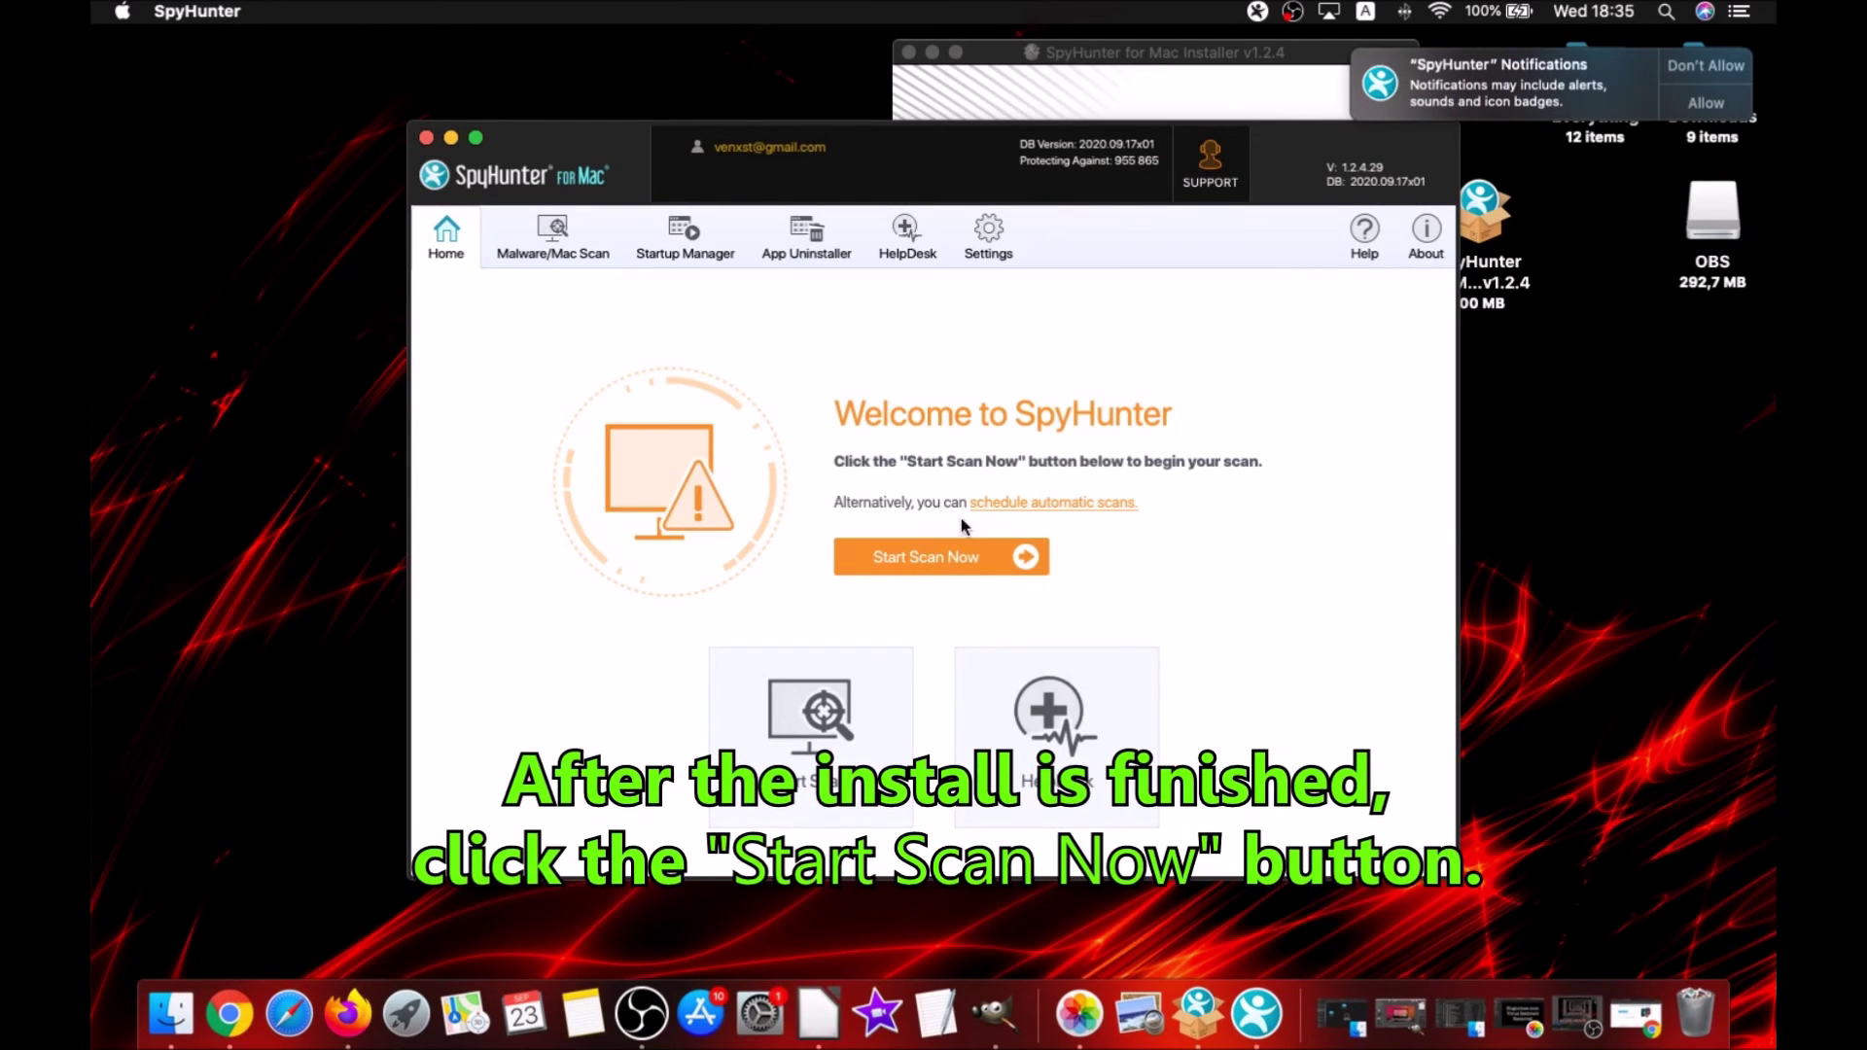
- Run a SpyHunter scan, proceed with removing all detected objects, and finish the remediation
left_click(971, 554)
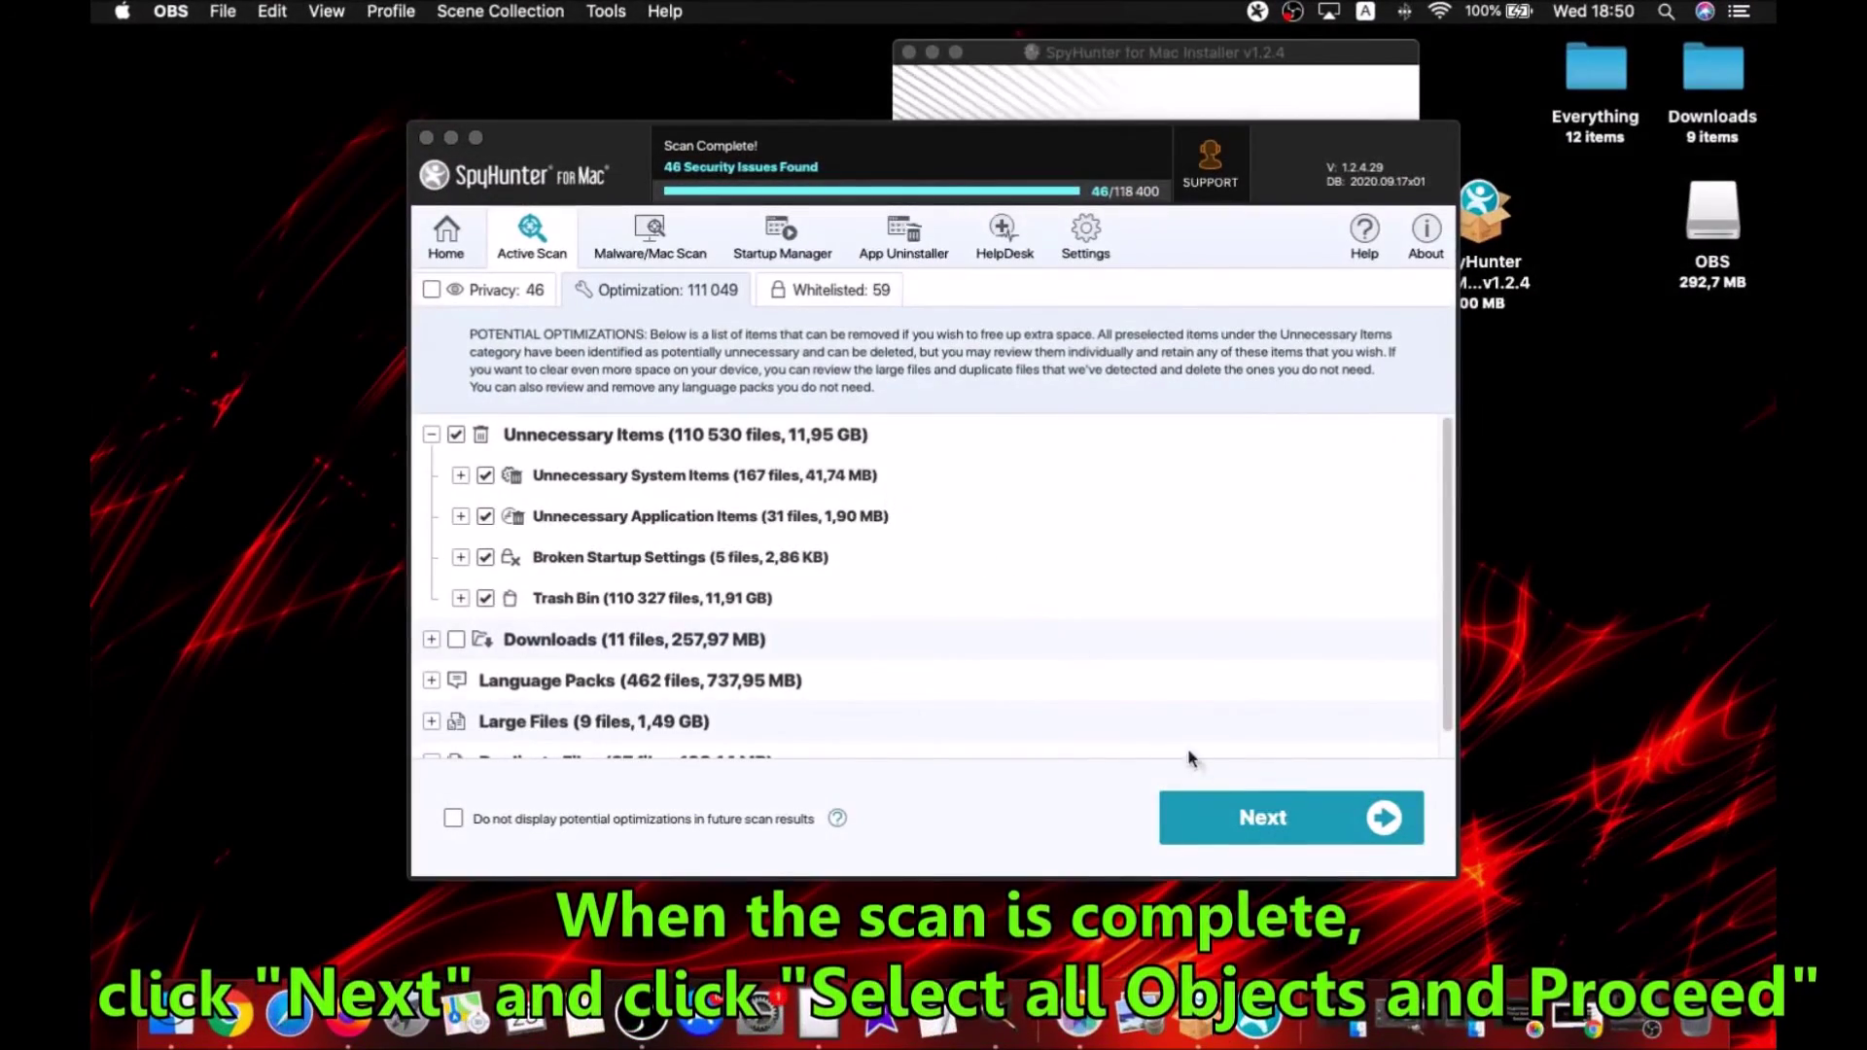
left_click(1257, 815)
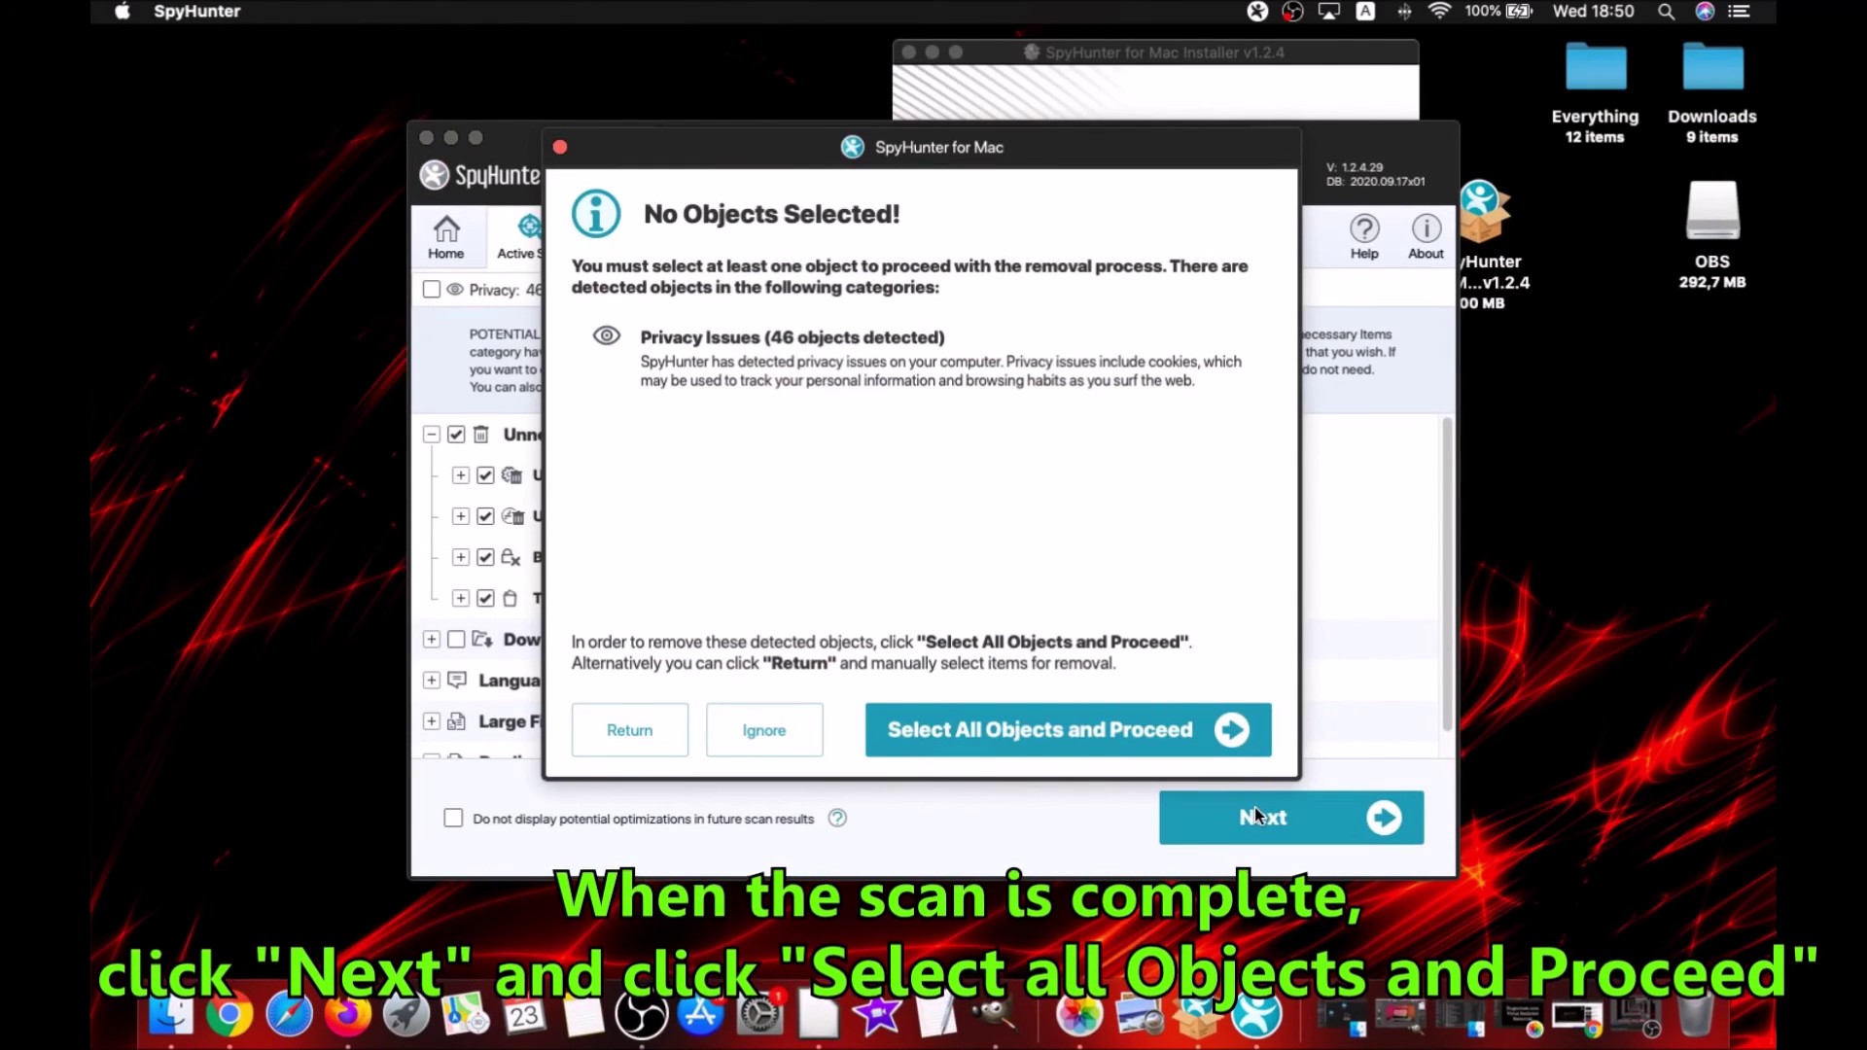
left_click(1093, 734)
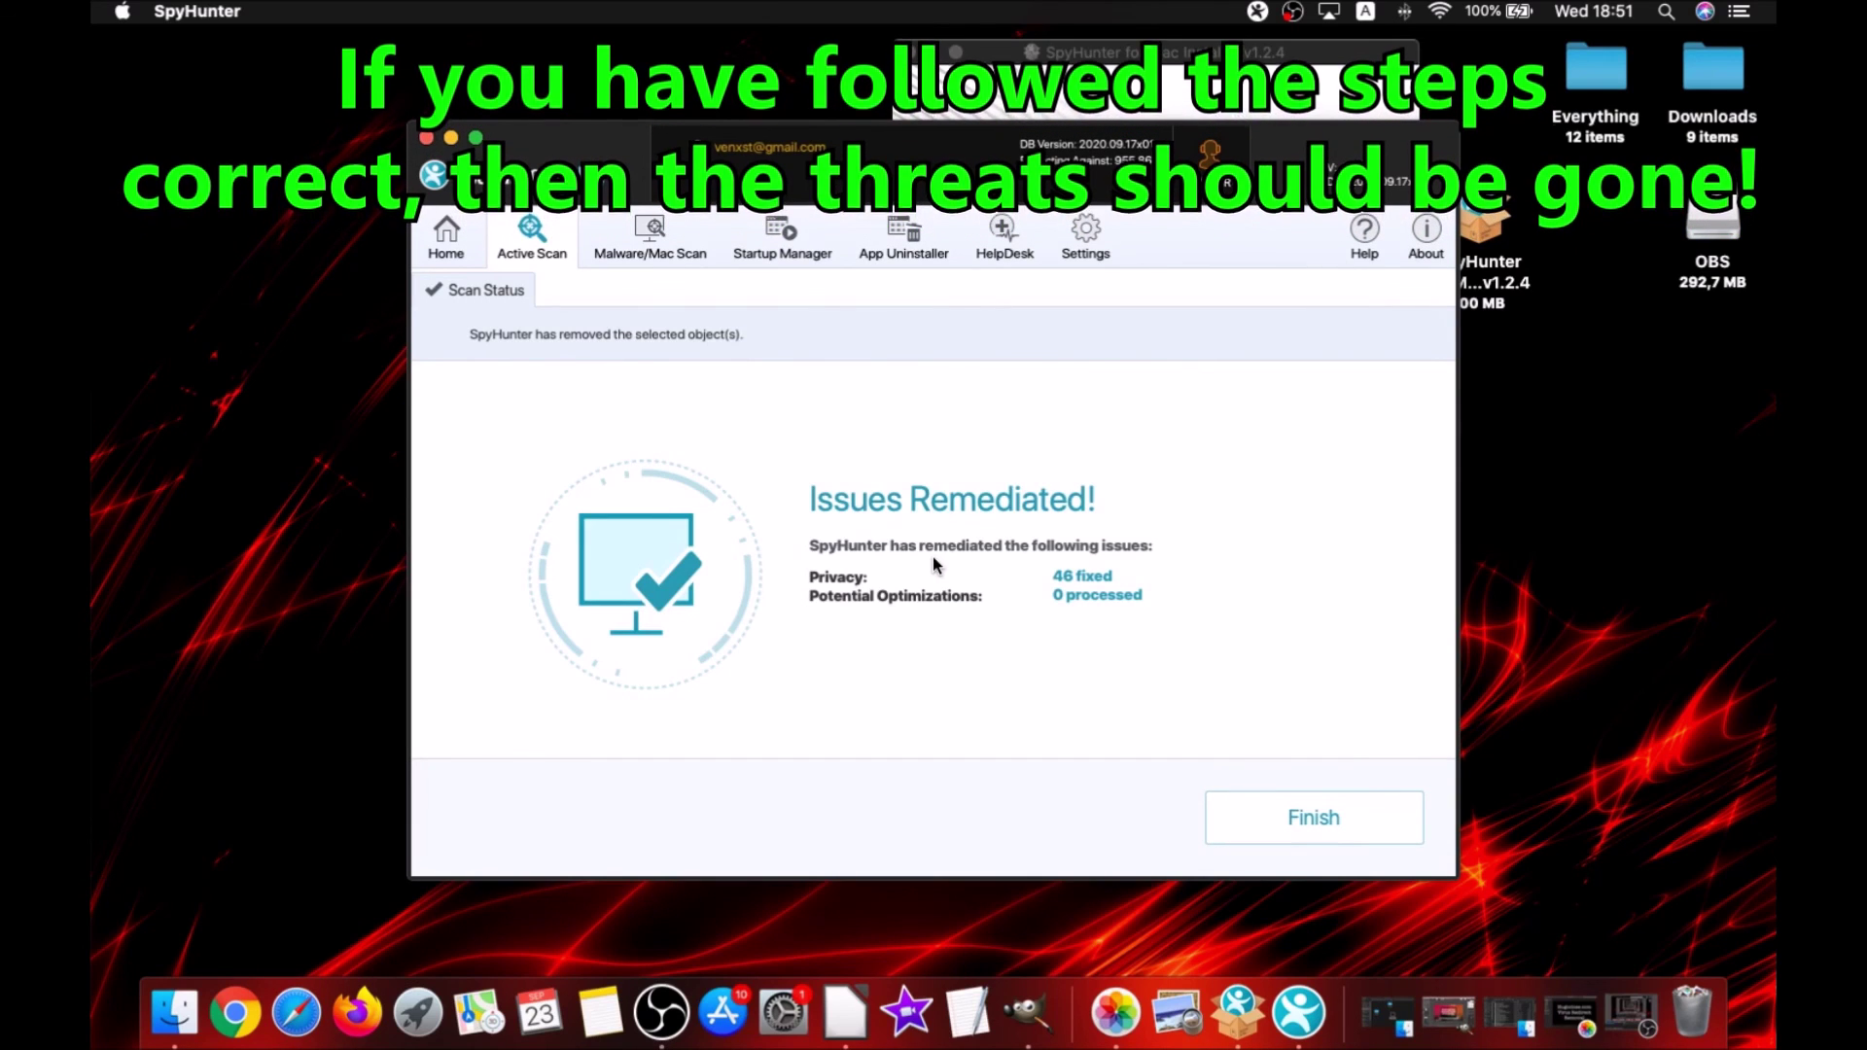
left_click(1292, 815)
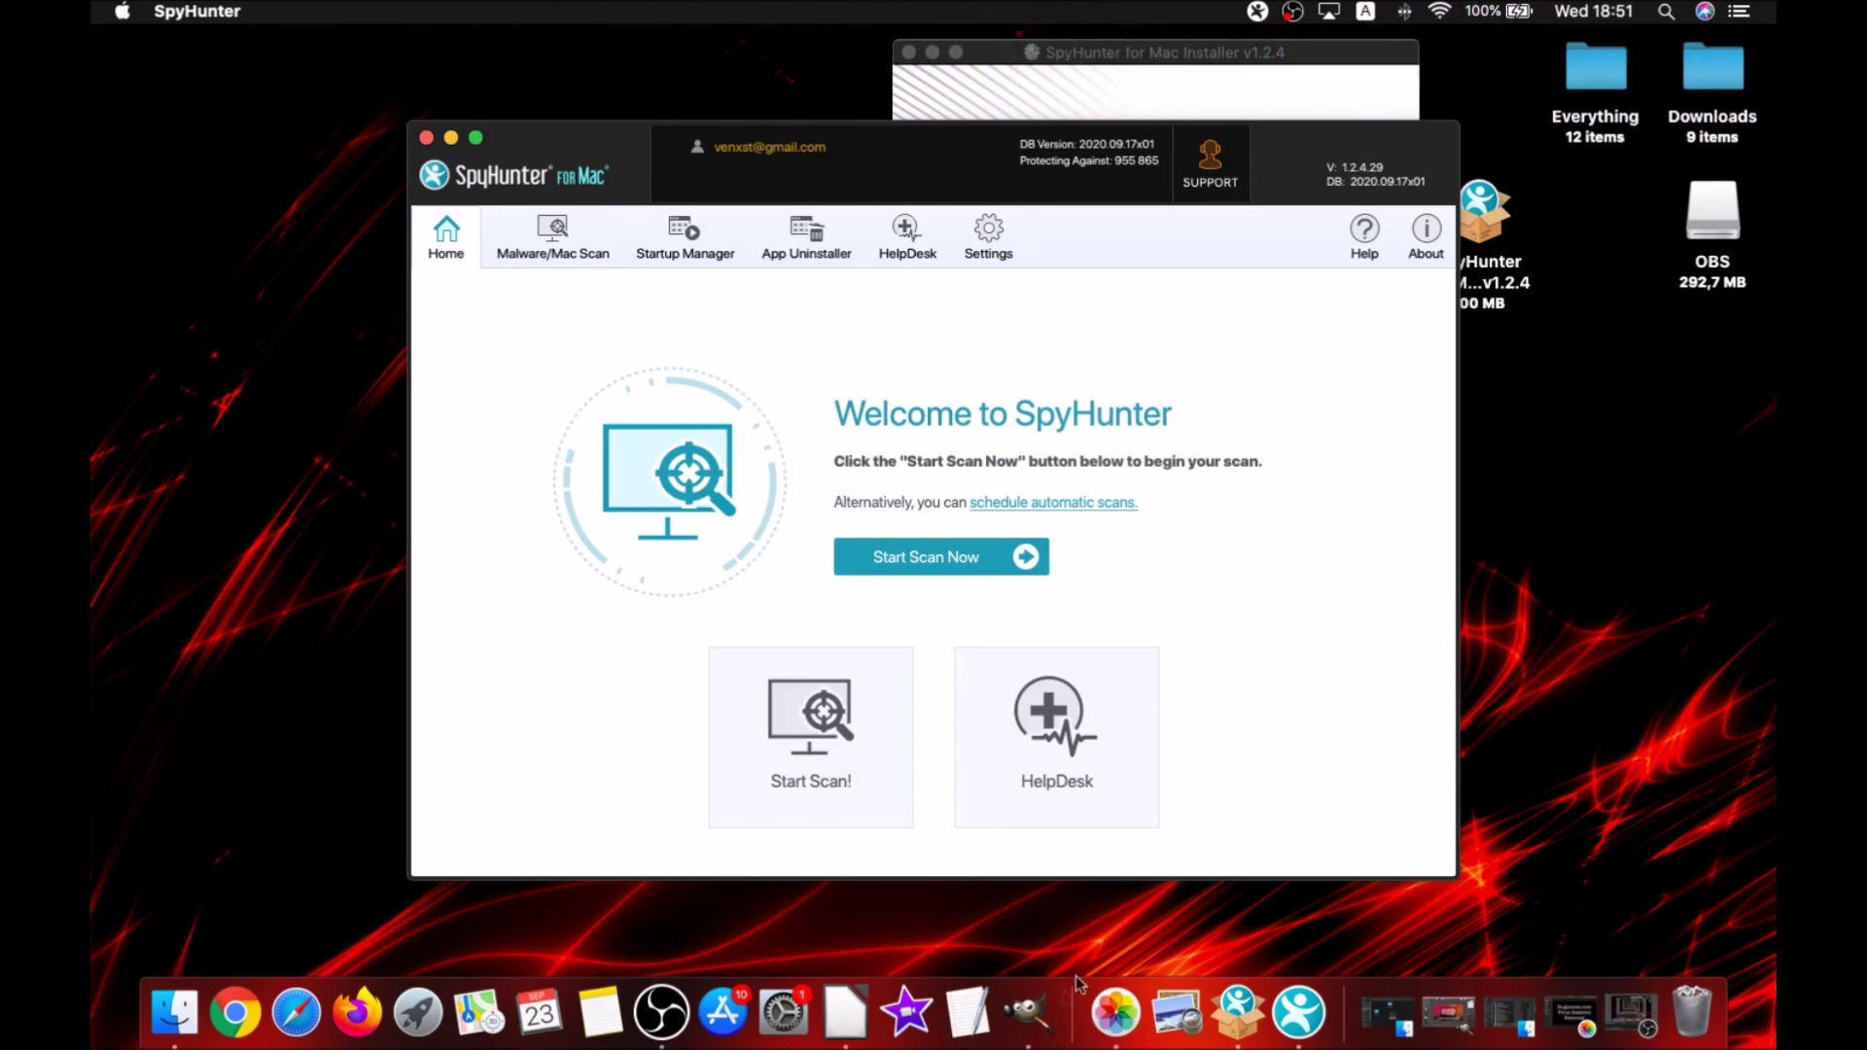